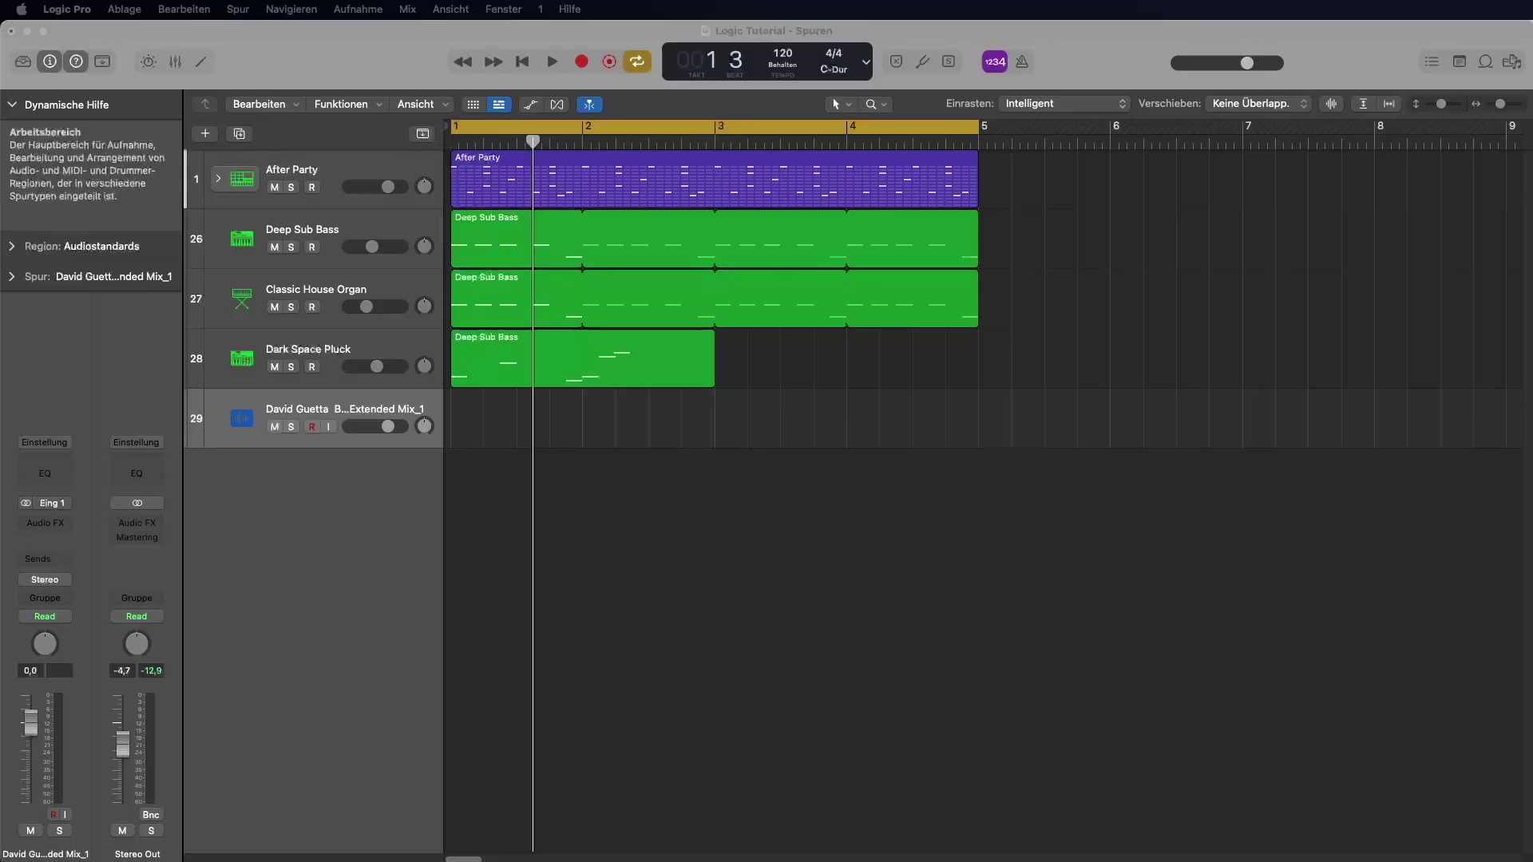
- Play the Logic Tutorial project briefly and stop with the playhead at bar 2, beat 4
left_click(1324, 538)
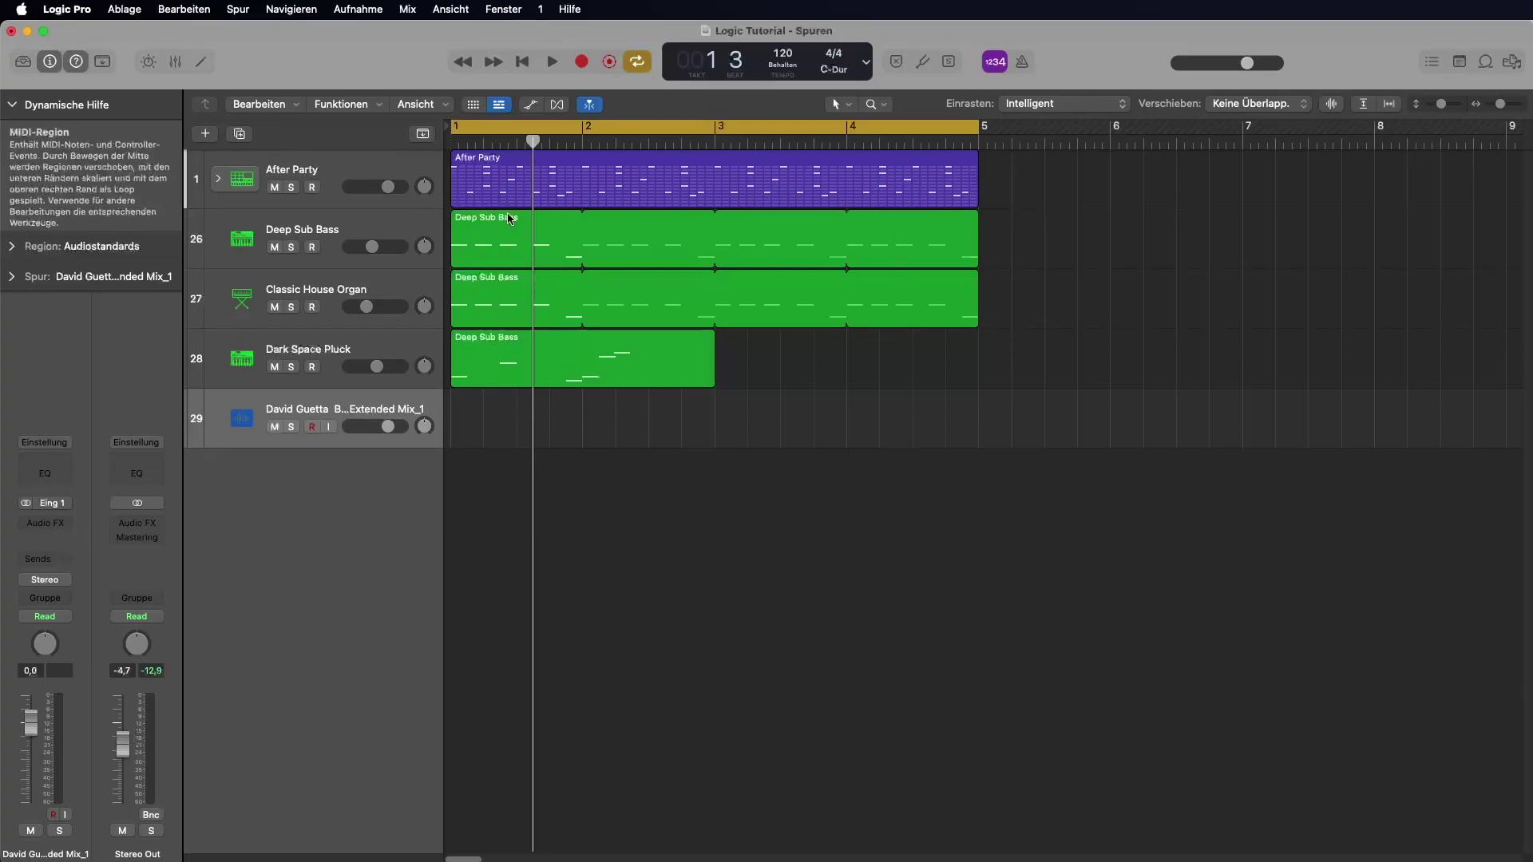
left_click(570, 187)
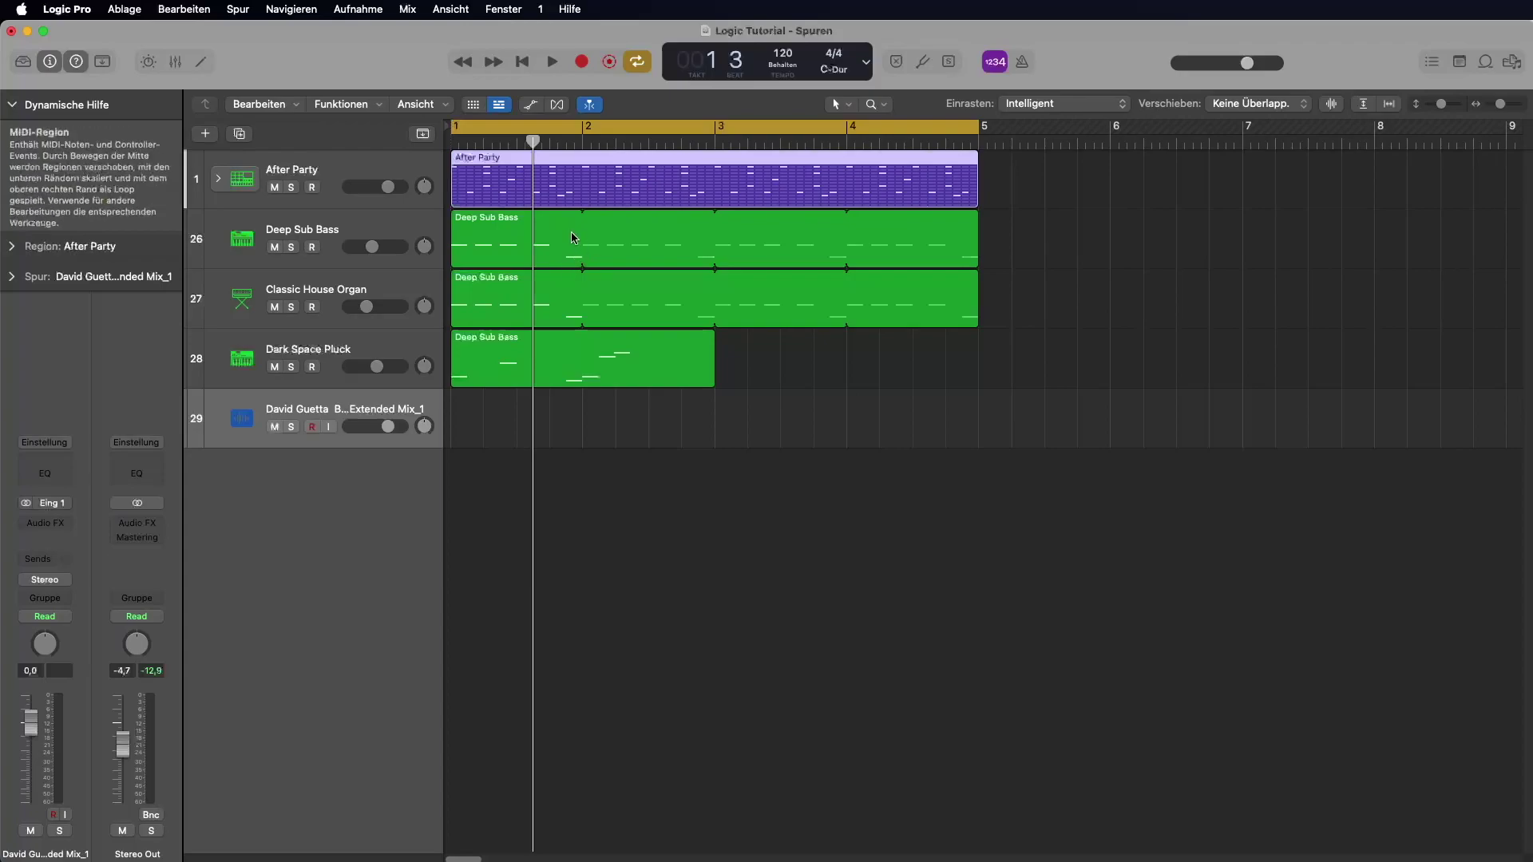
left_click(800, 422)
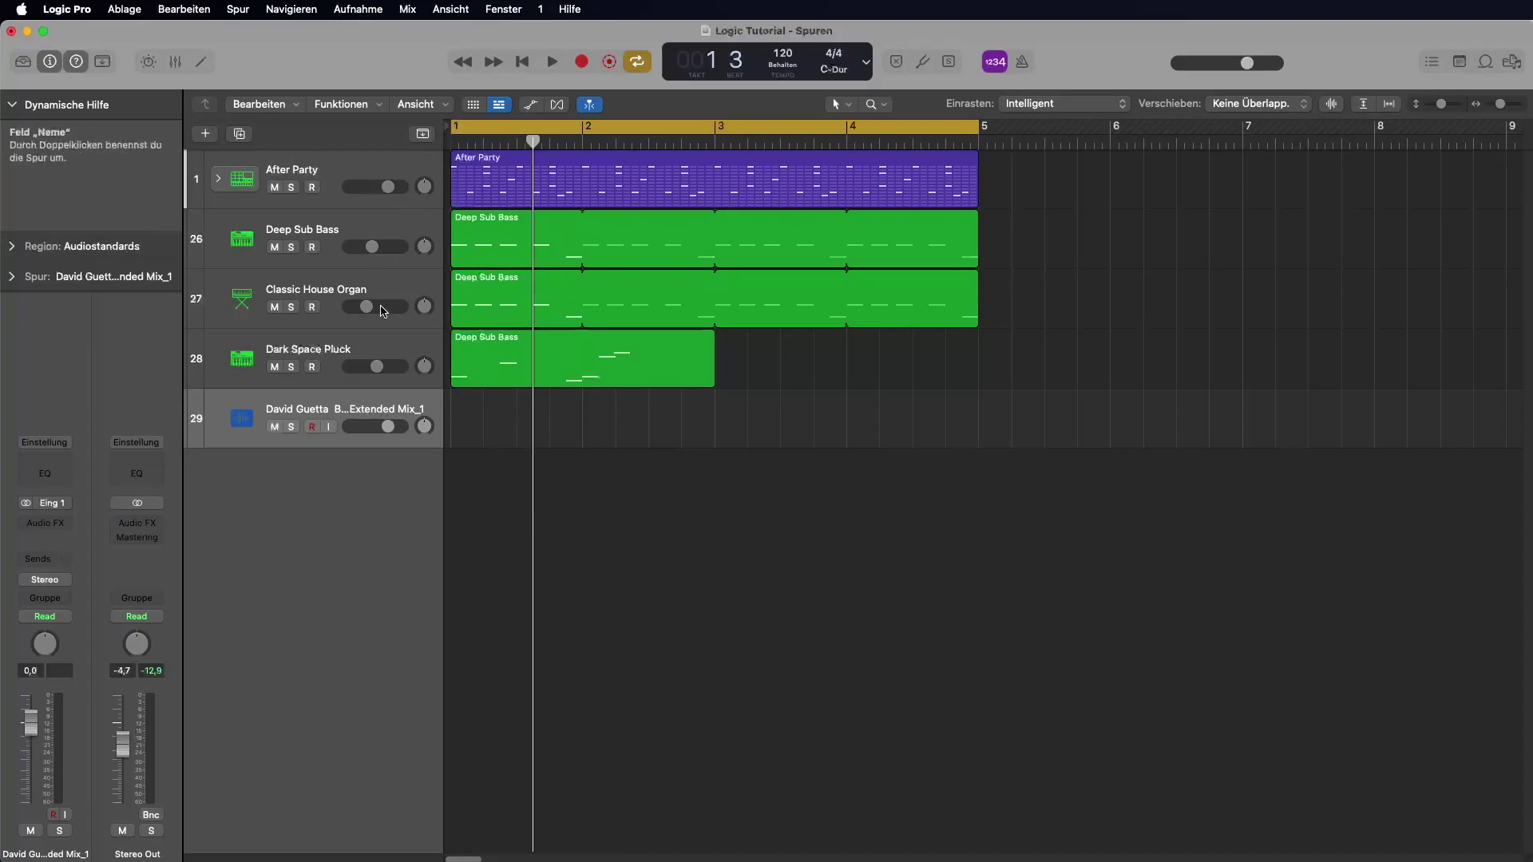
key("space")
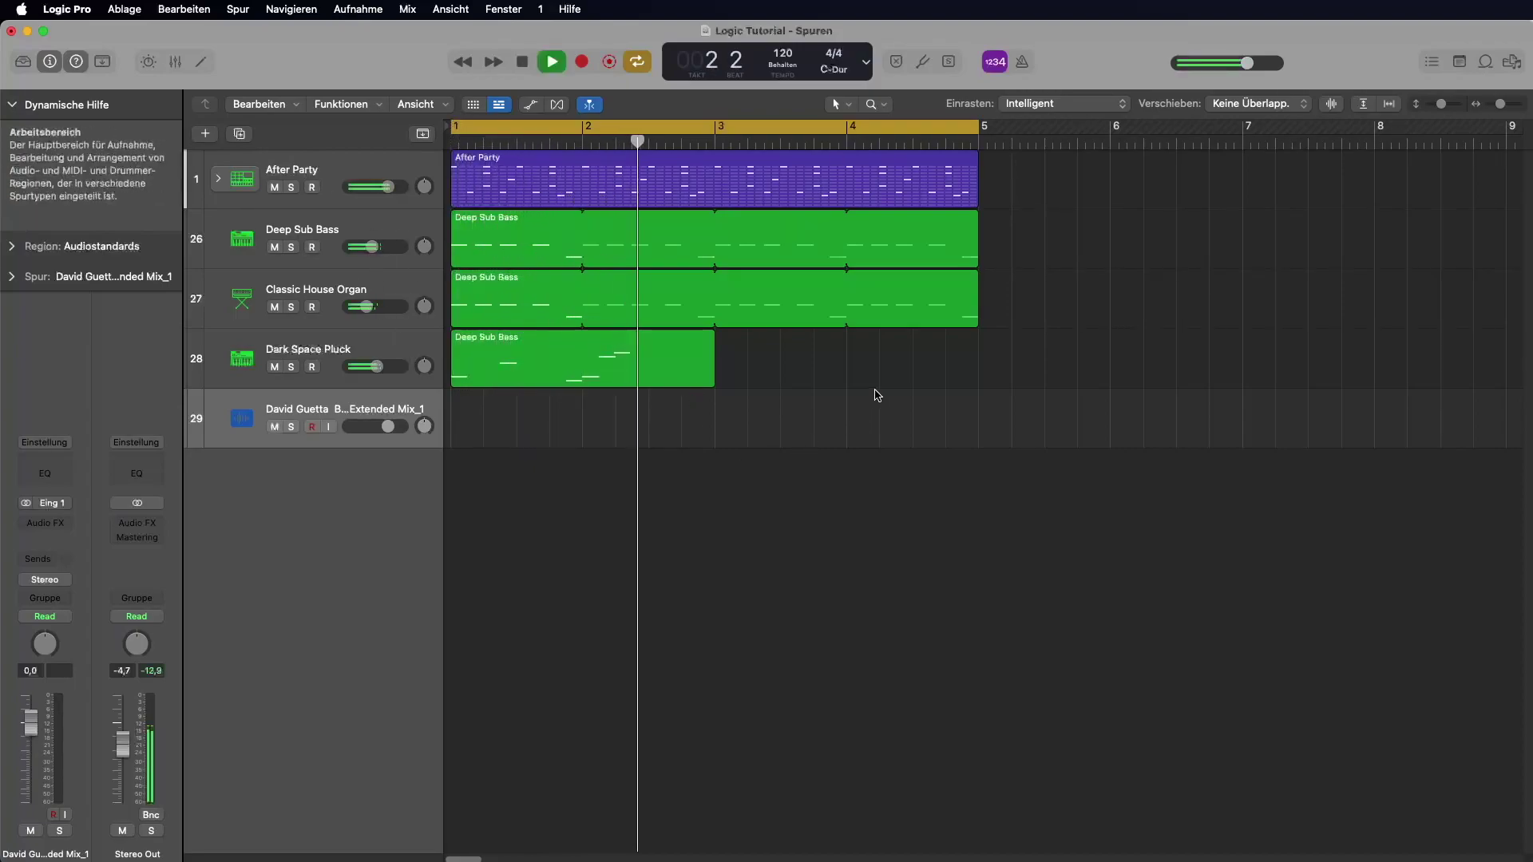
key("space")
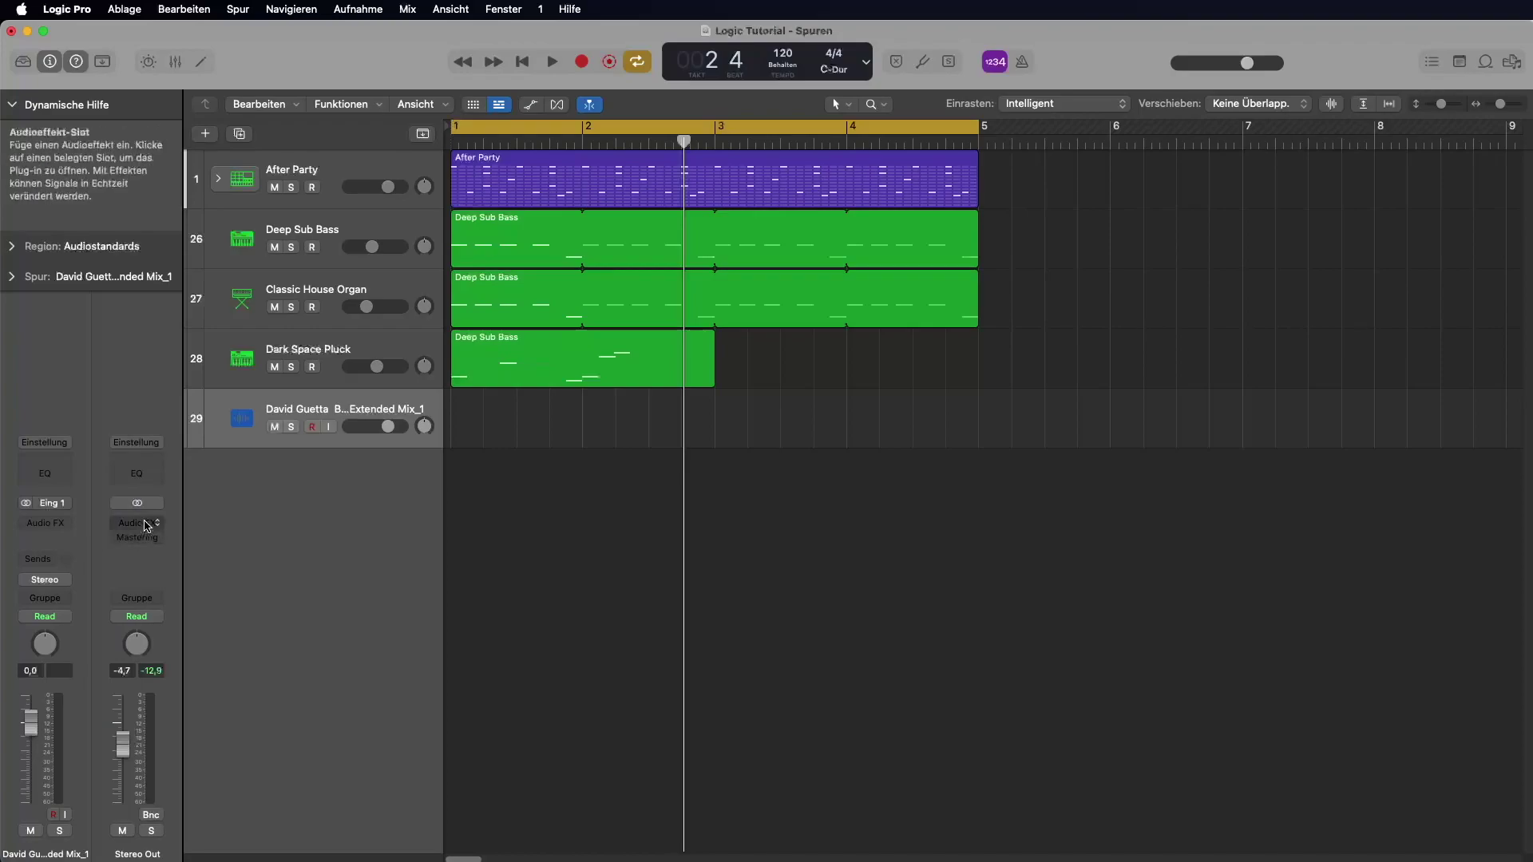
- Open the Mixer and insert the Mastering Assistant on the Stereo Out channel
left_click(178, 63)
left_click(178, 64)
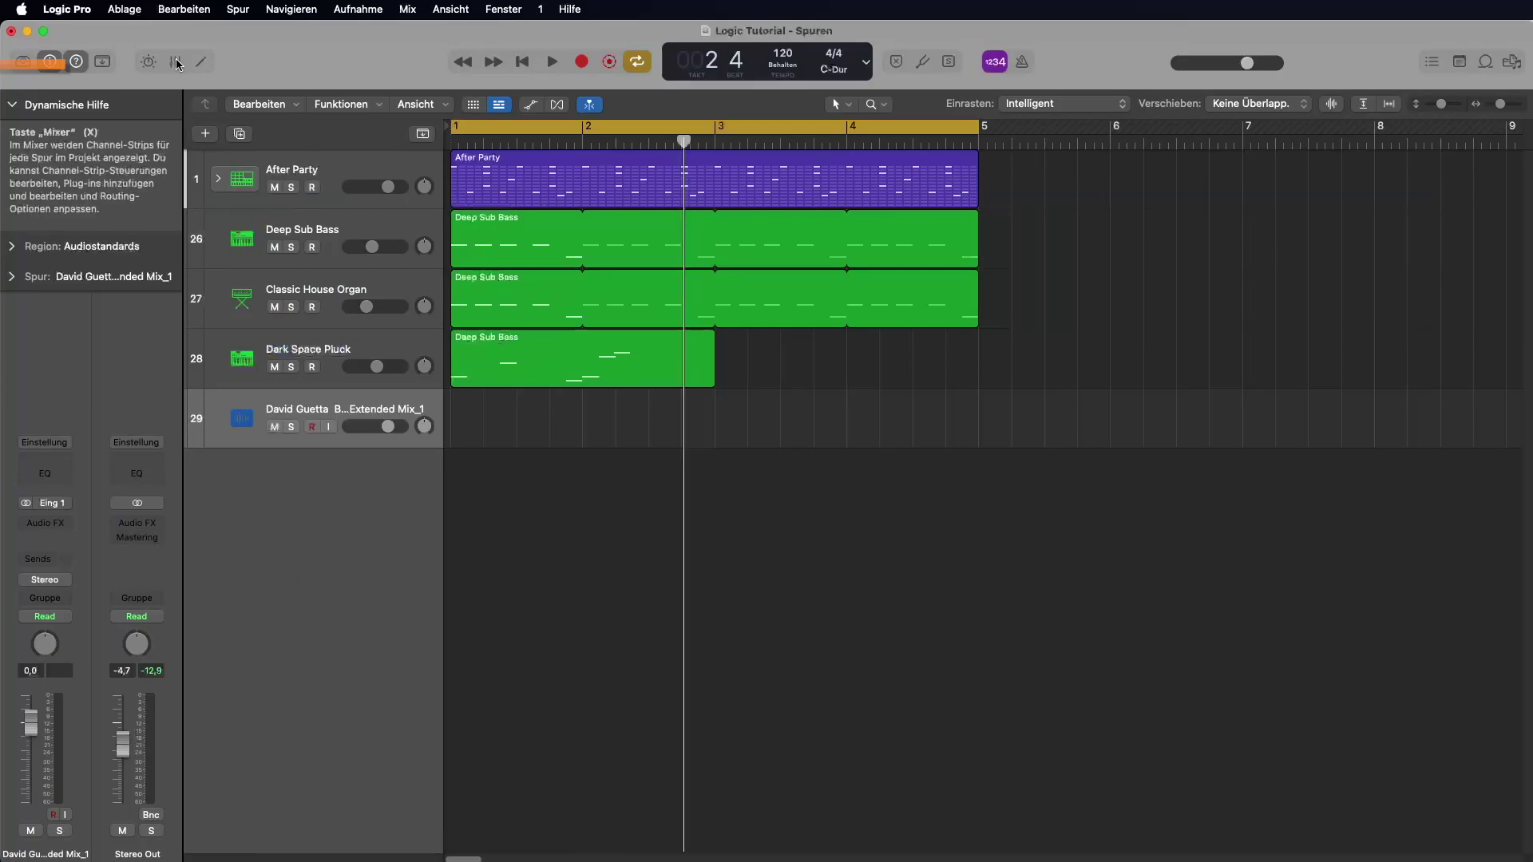
left_click(177, 64)
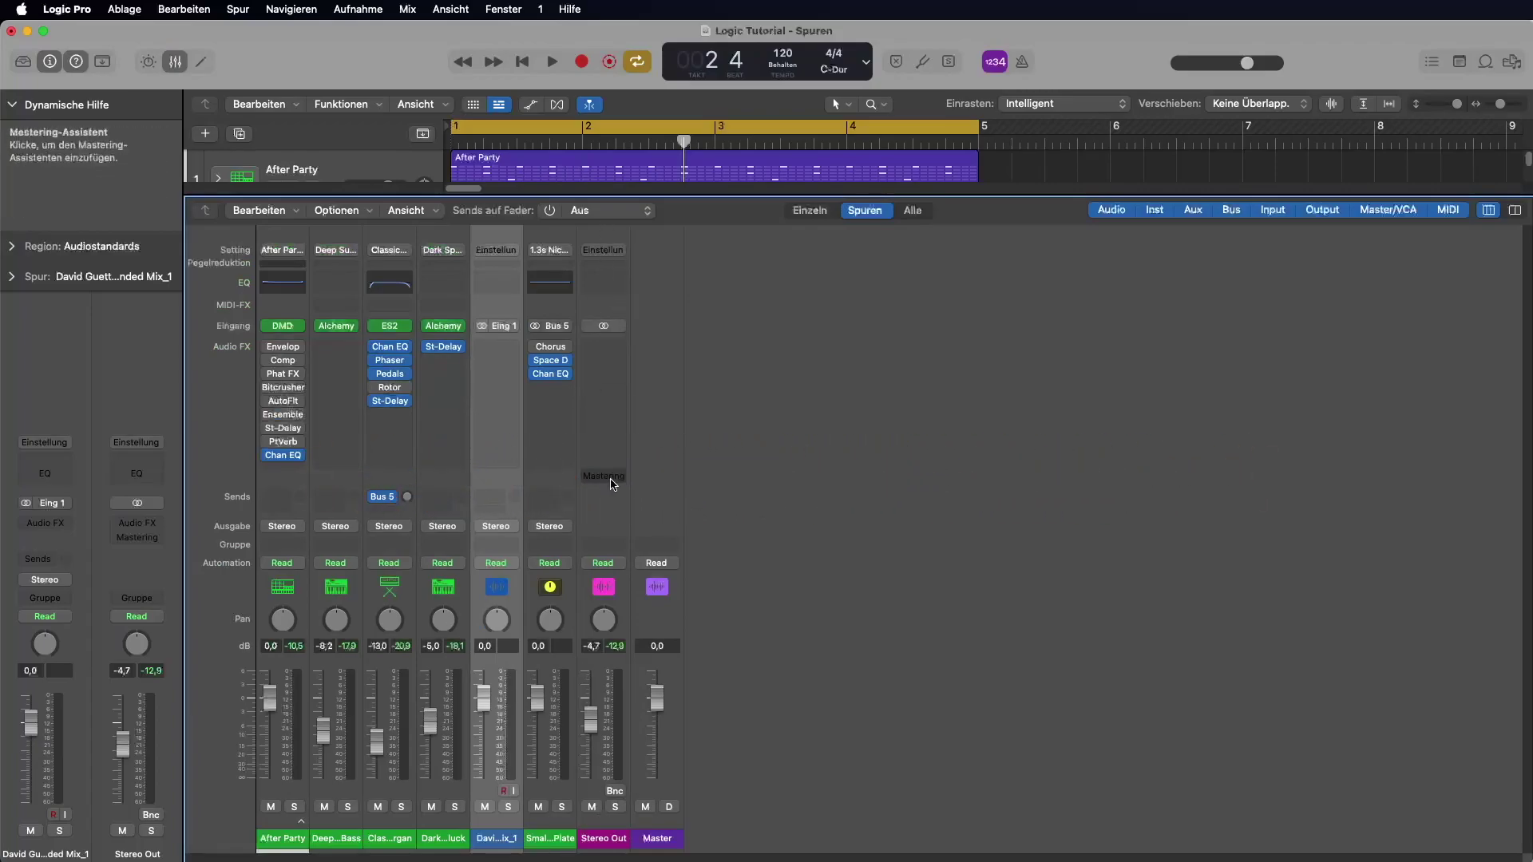
left_click(604, 476)
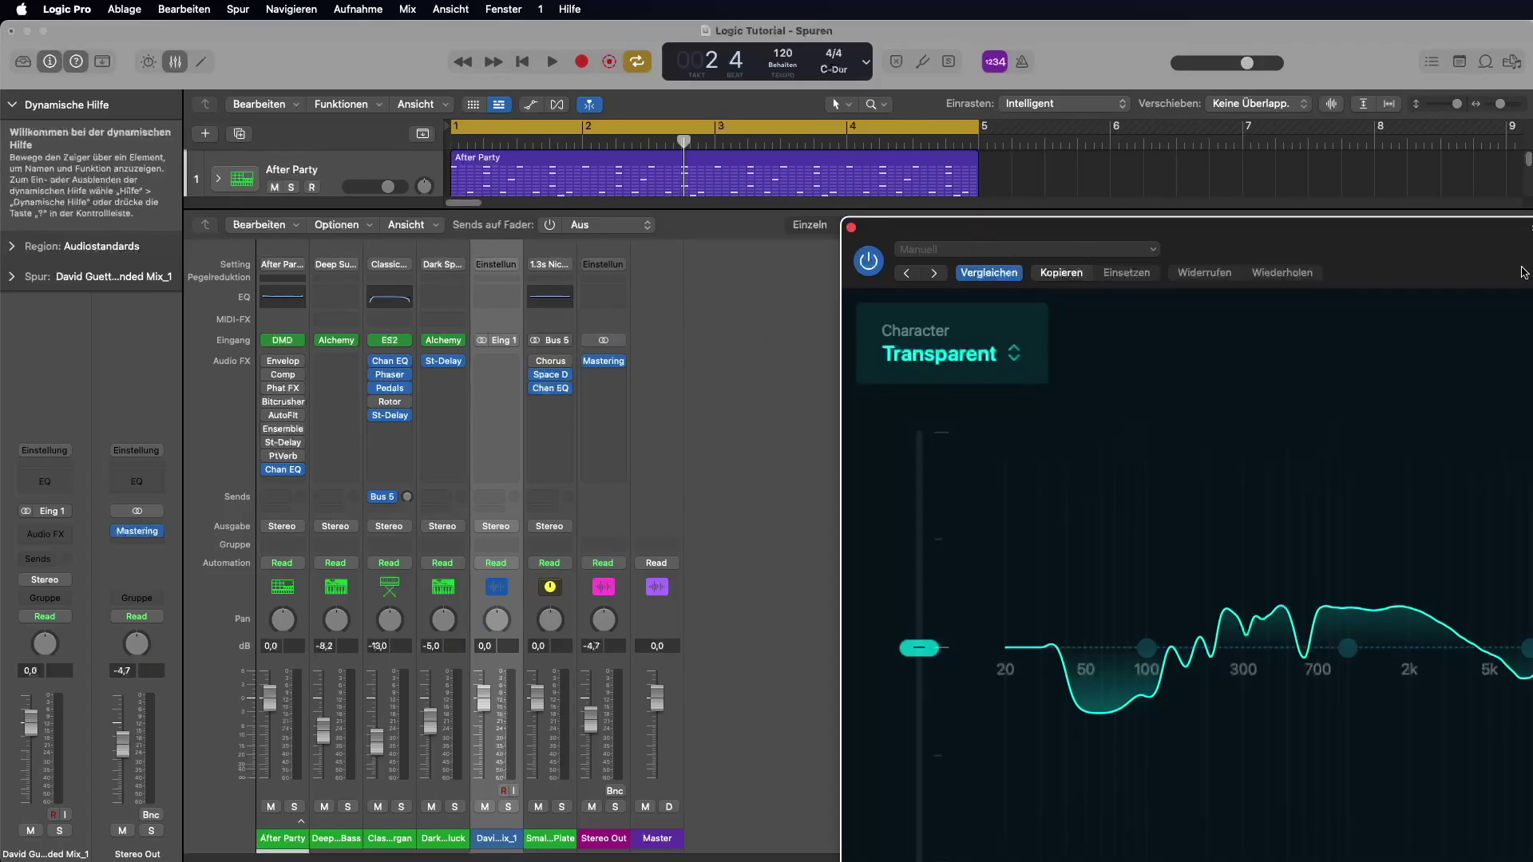
- Reposition the Mastering Assistant window, then close it through the Stereo Out slot menu
left_click_drag(1415, 249, 645, 98)
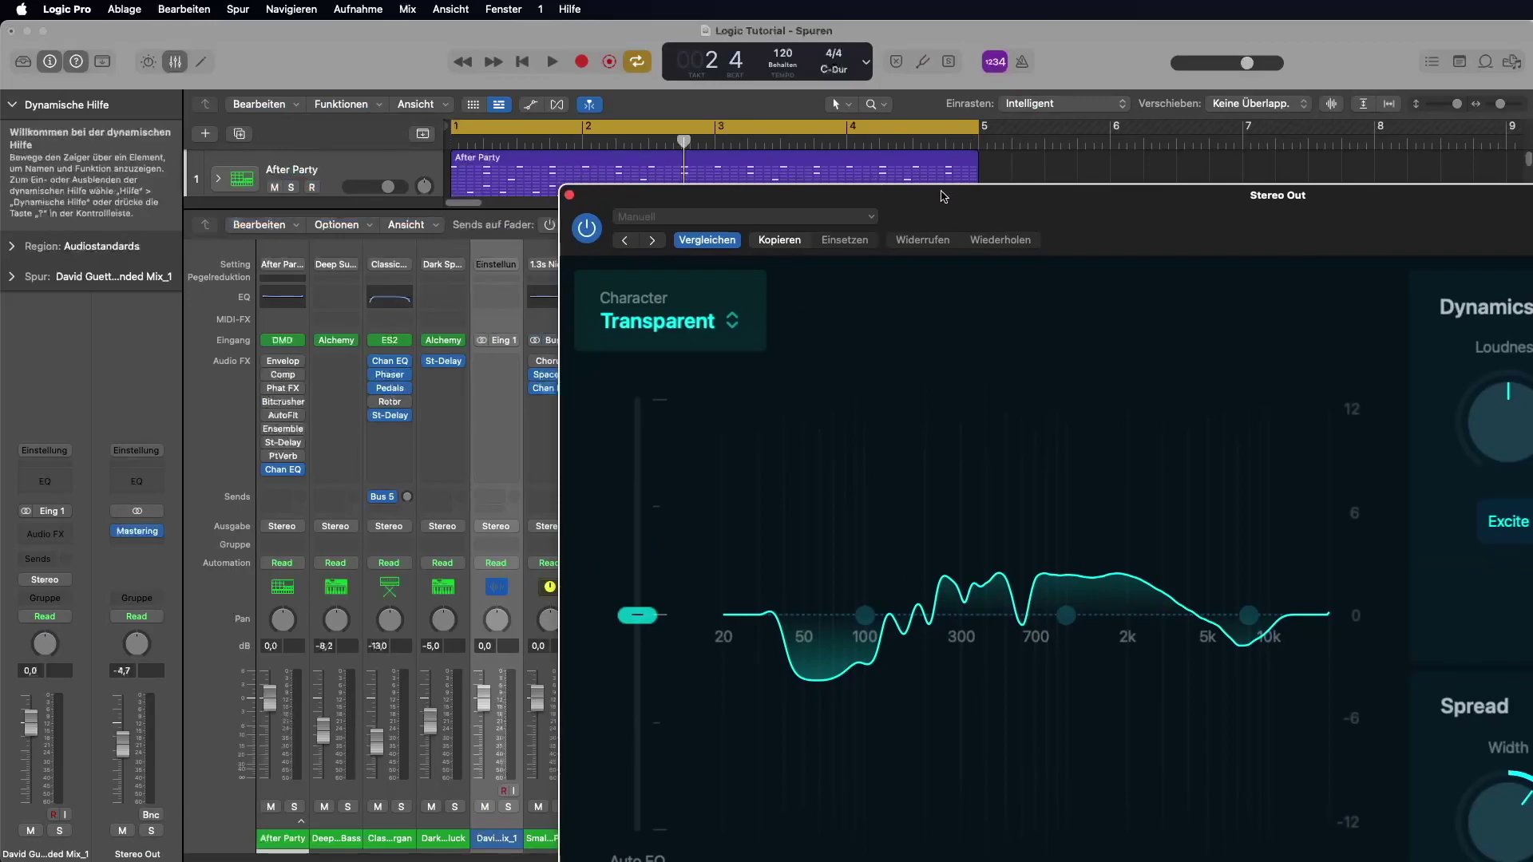
left_click_drag(1076, 204, 1272, 236)
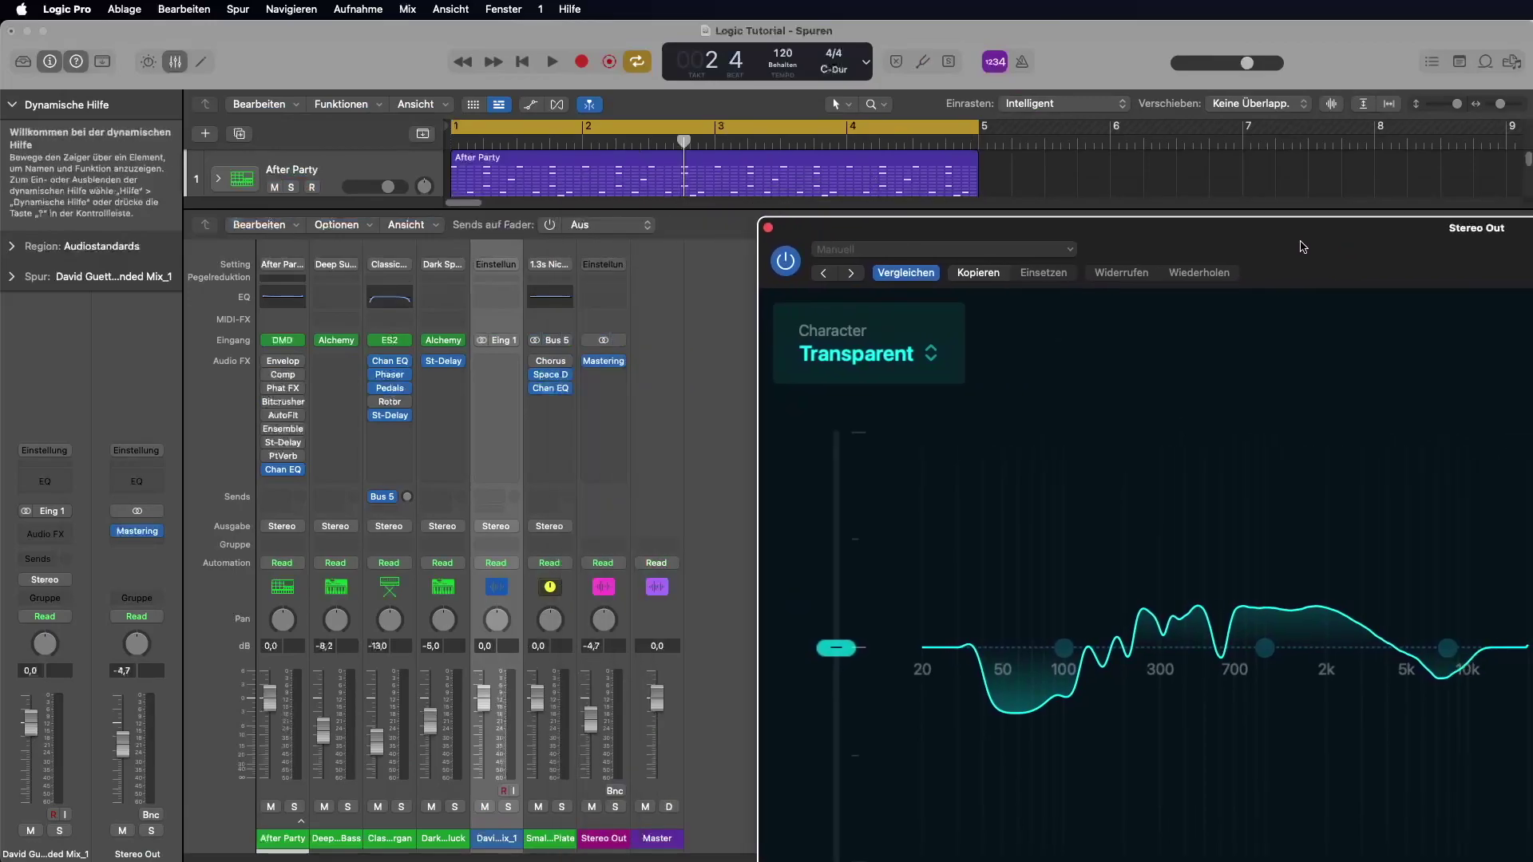
left_click(622, 361)
left_click(659, 363)
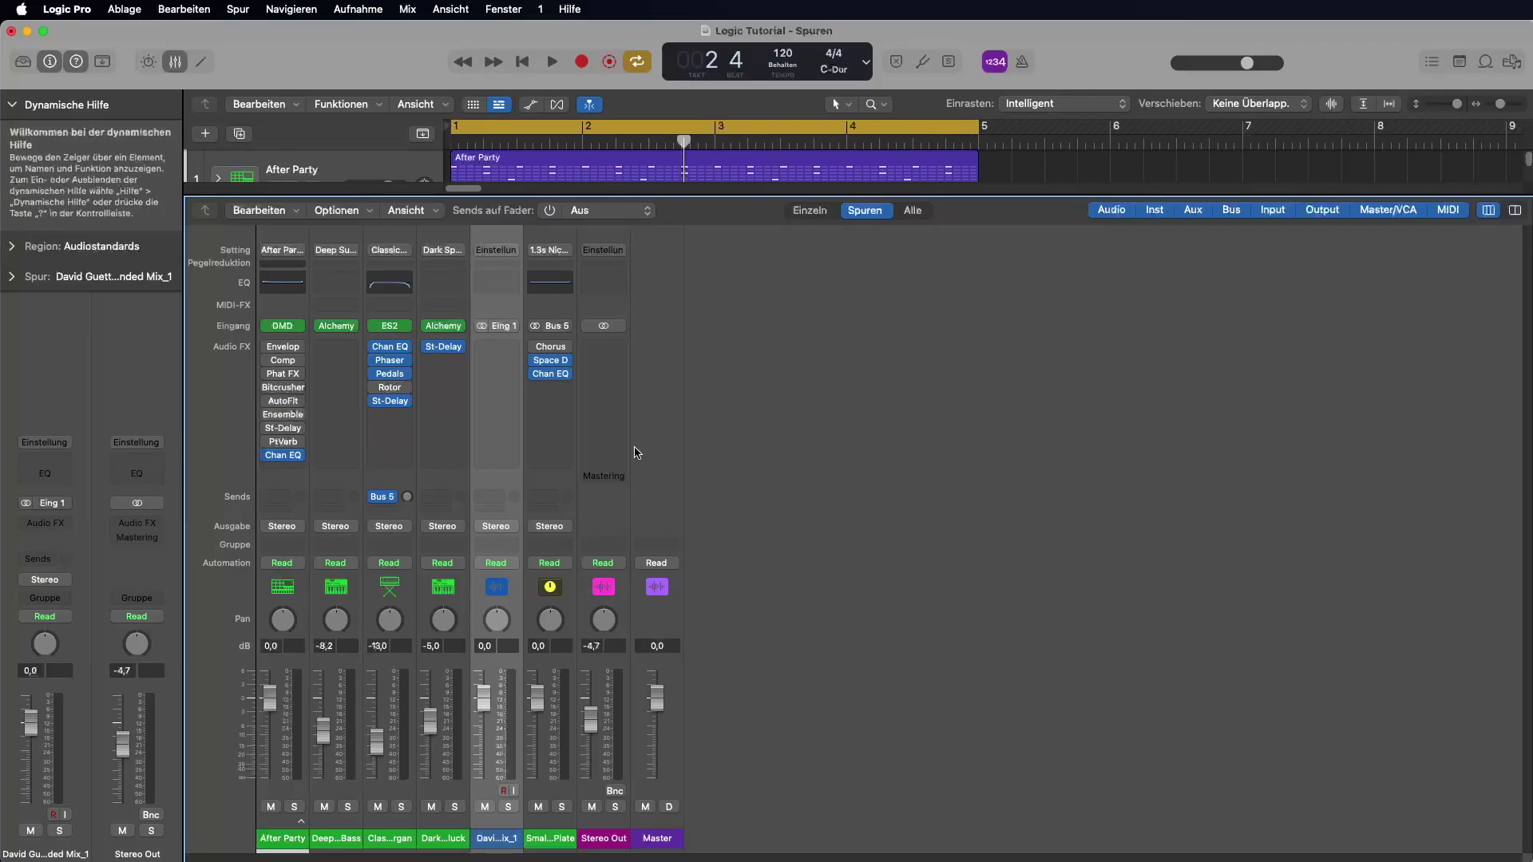
- Reopen Mastering Assistant fully in view, nudge the 8 kHz band, and set 99.55 Hz to -0.2 dB
left_click(604, 475)
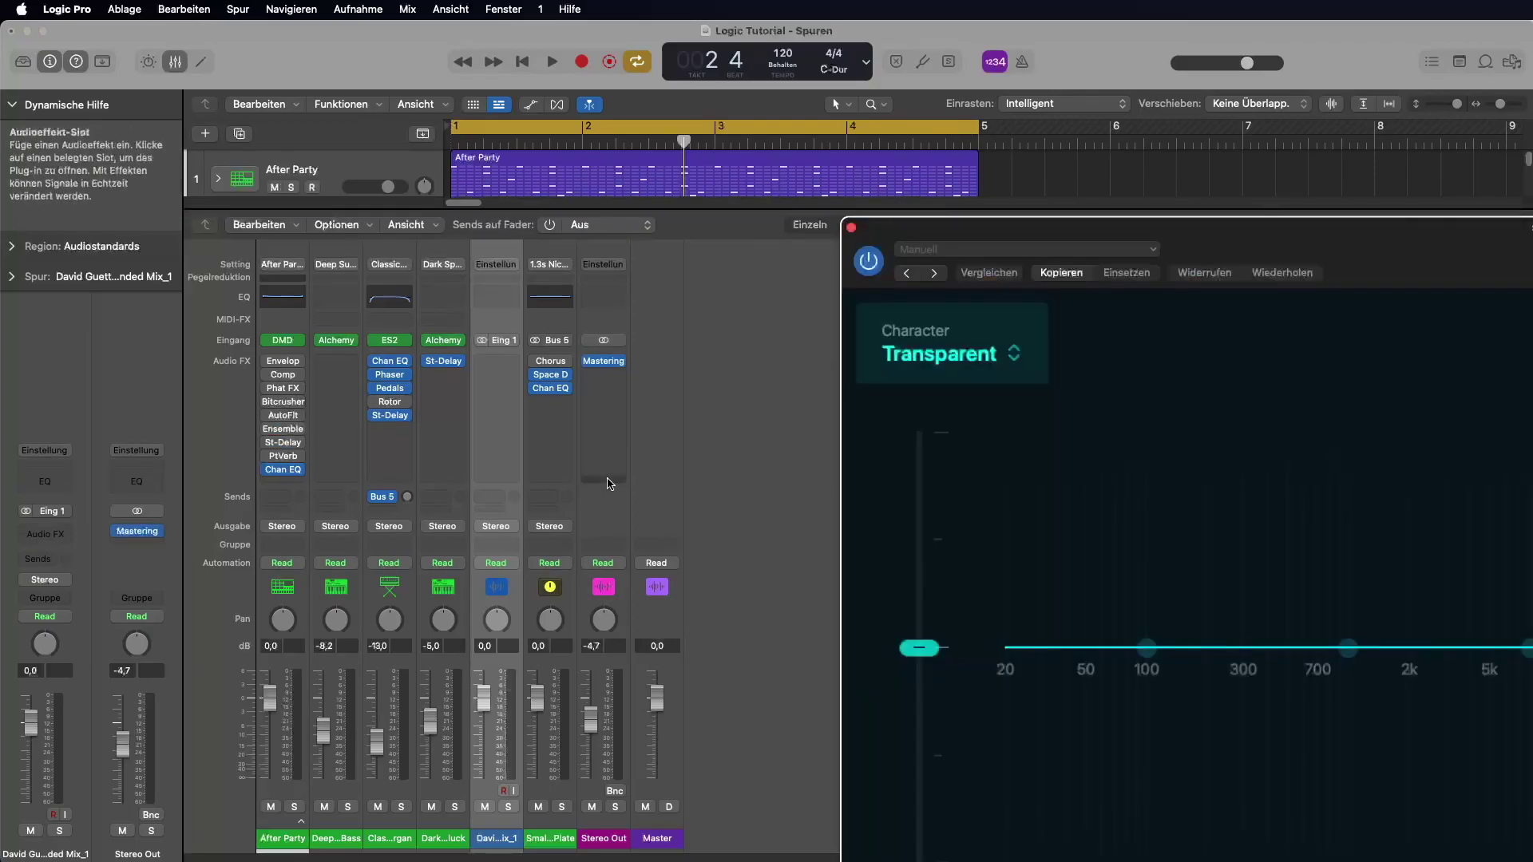
left_click_drag(1335, 249, 664, 56)
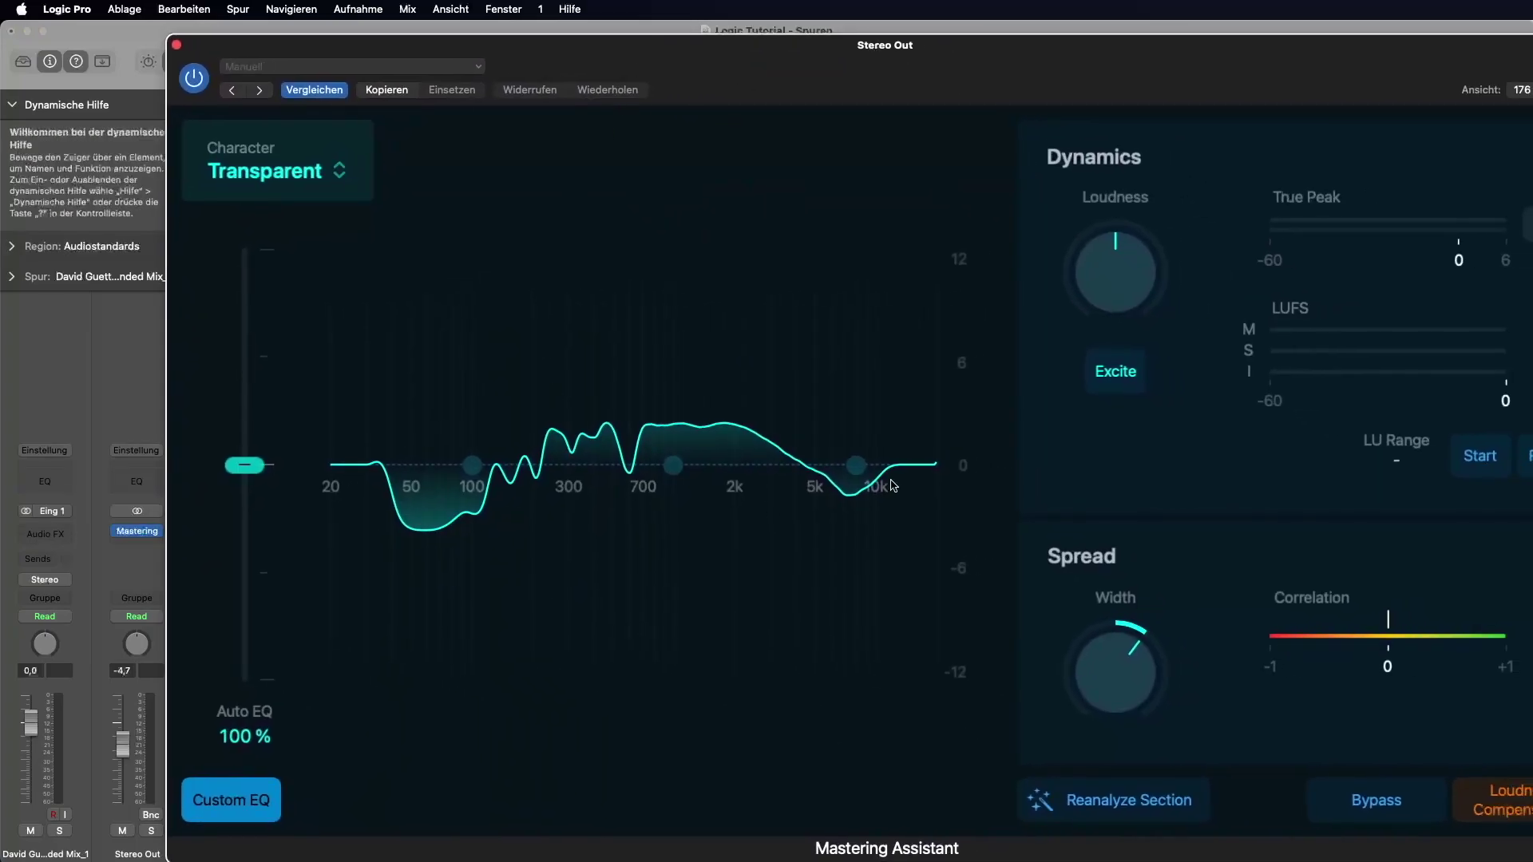
left_click_drag(936, 99, 810, 104)
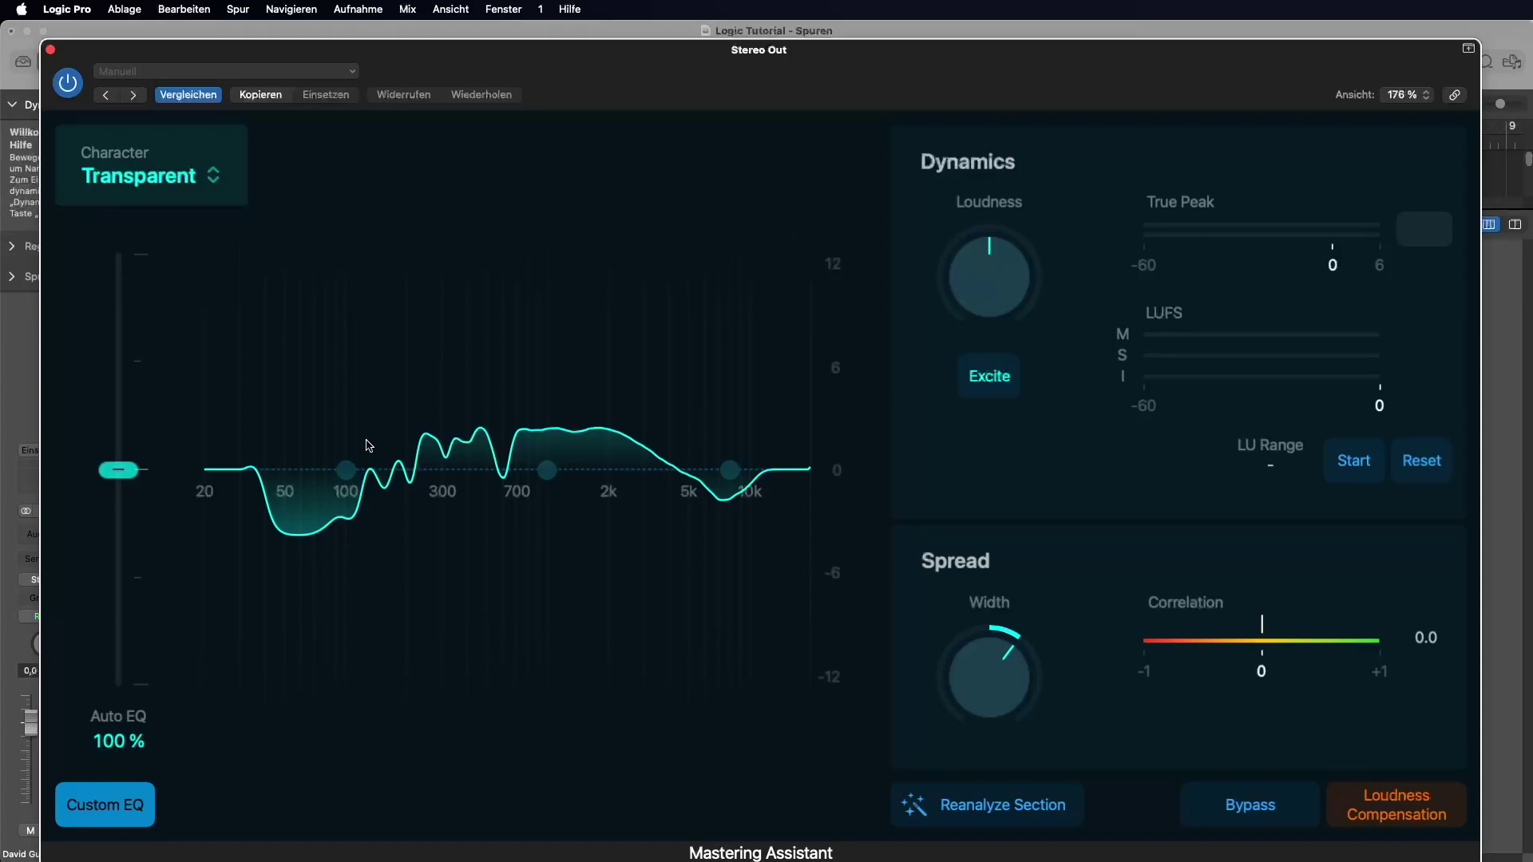
mouse_move(729, 471)
left_mouse_down()
mouse_move(728, 427)
mouse_move(729, 572)
mouse_move(728, 466)
left_mouse_up()
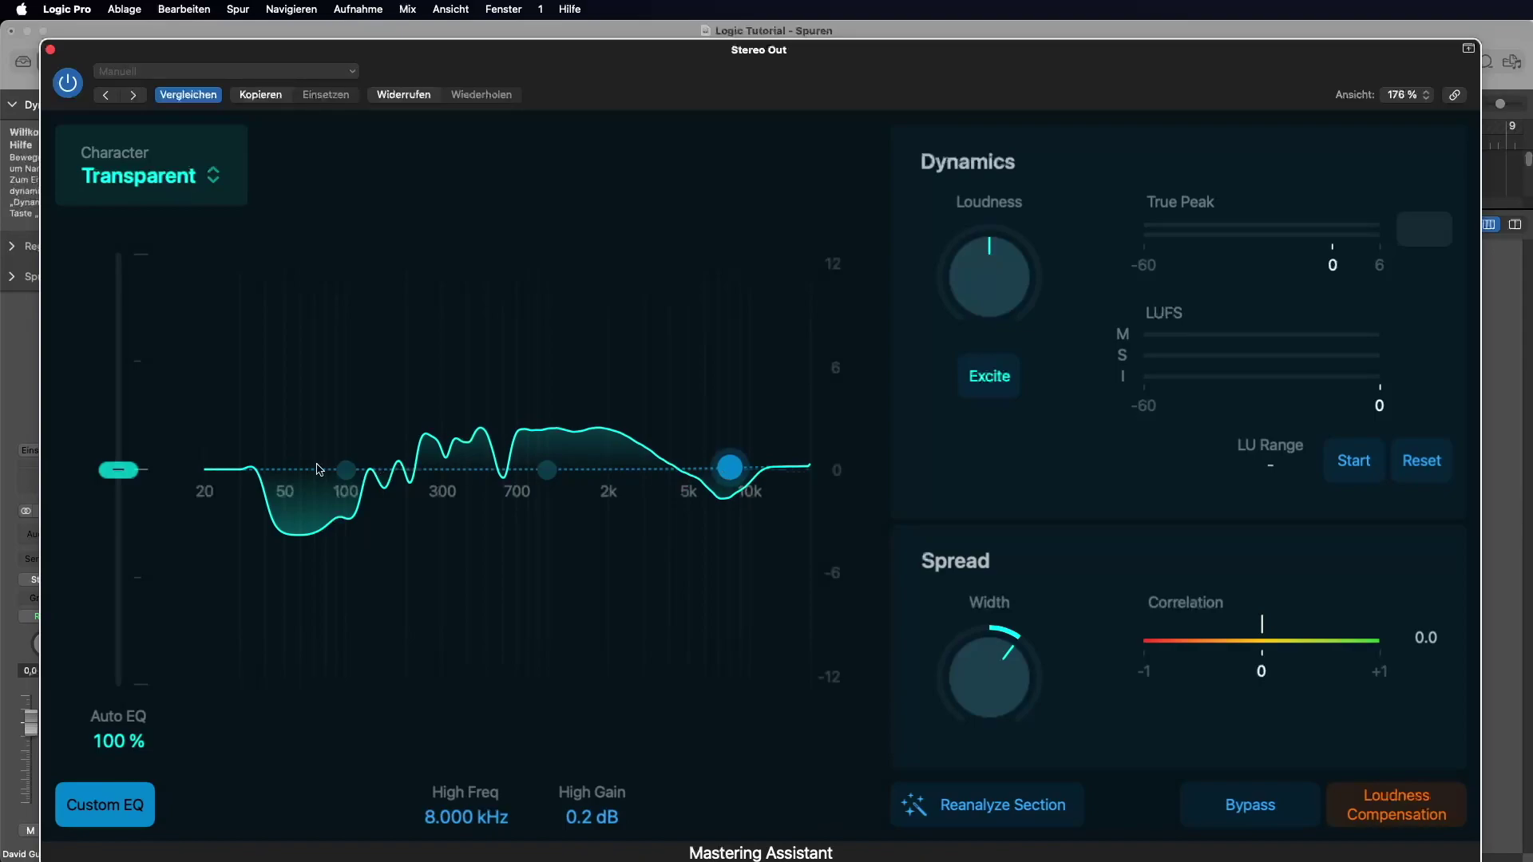
mouse_move(345, 470)
left_mouse_down()
mouse_move(335, 434)
mouse_move(344, 471)
left_mouse_up()
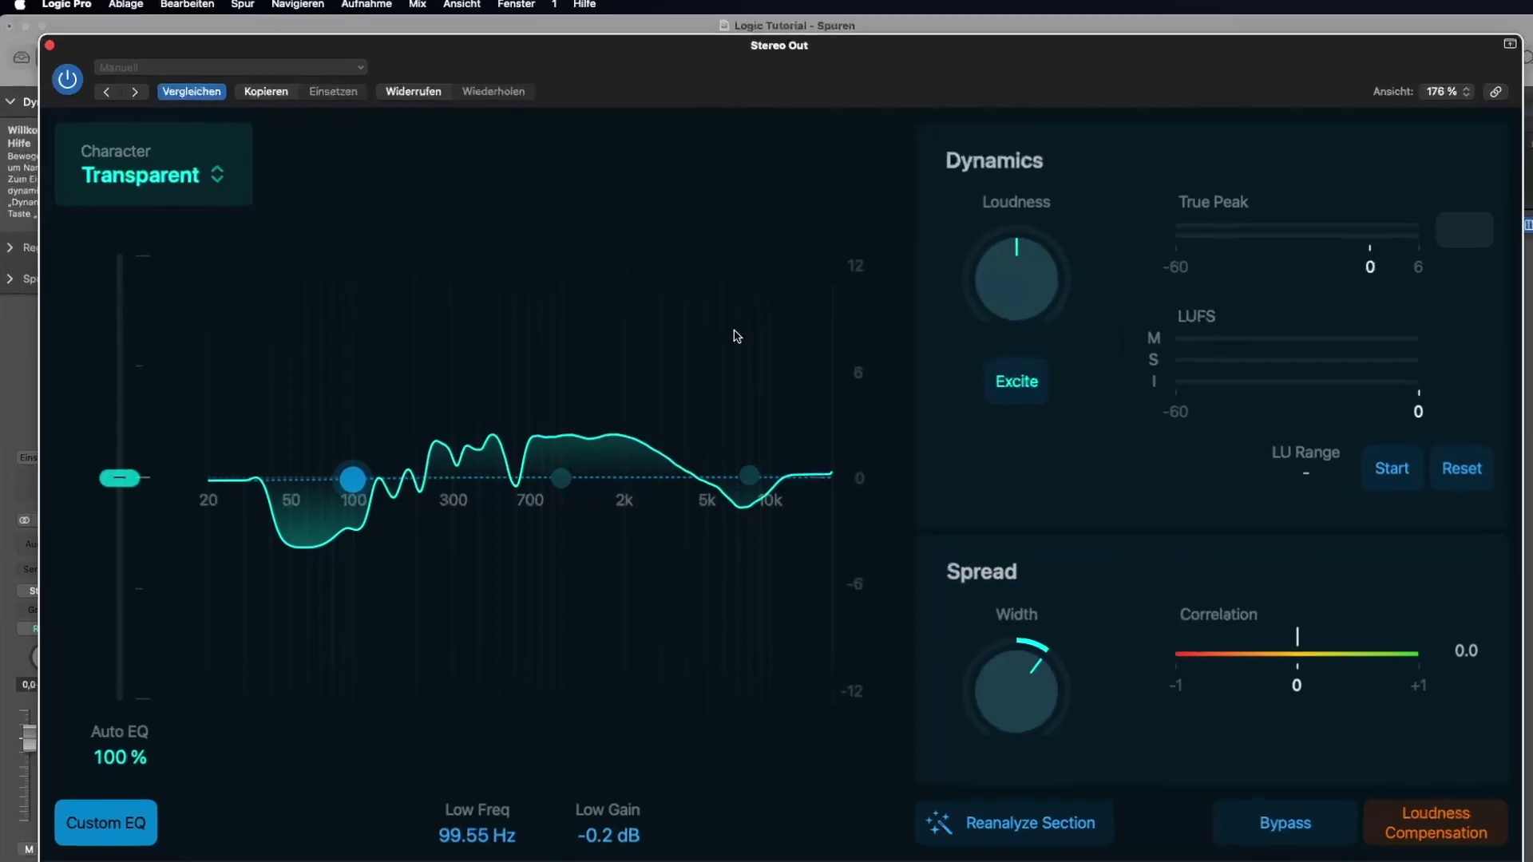
- Audition character presets, keeping Transparent at first, then switching to Punch
left_click(171, 177)
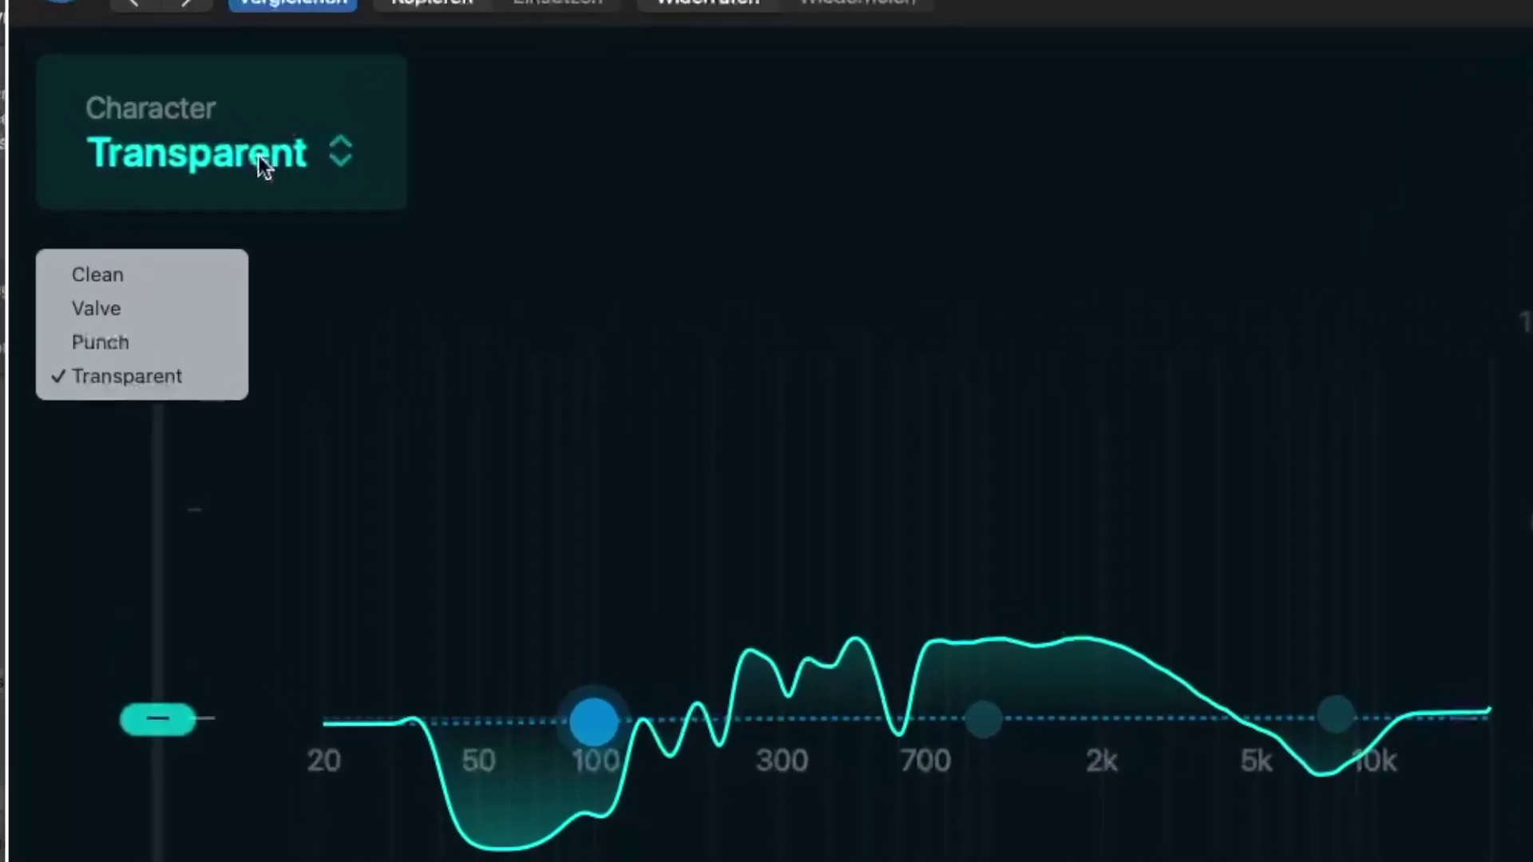
left_click(238, 156)
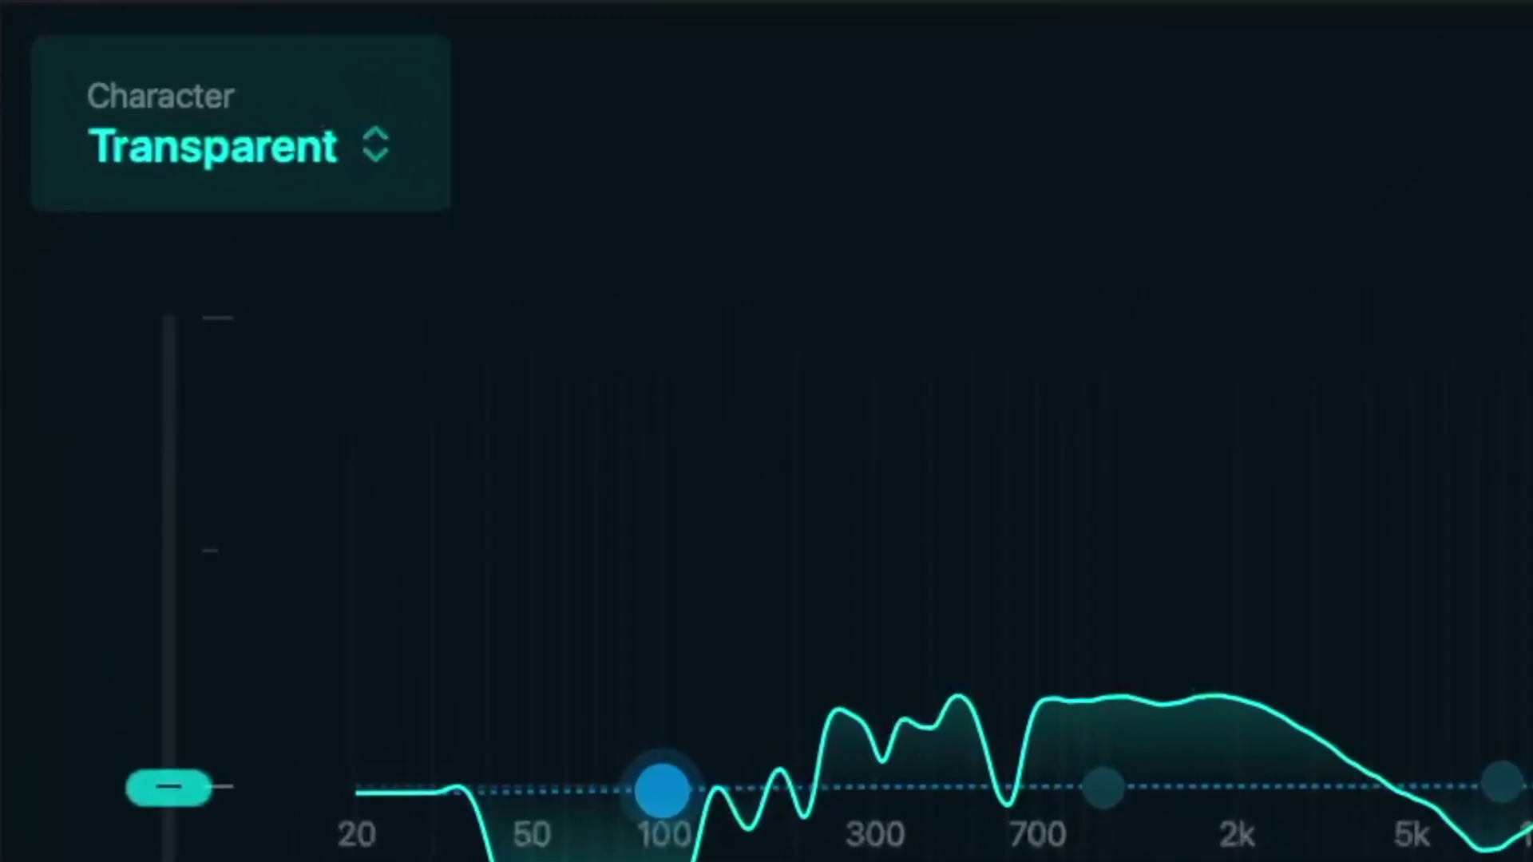
left_click(318, 156)
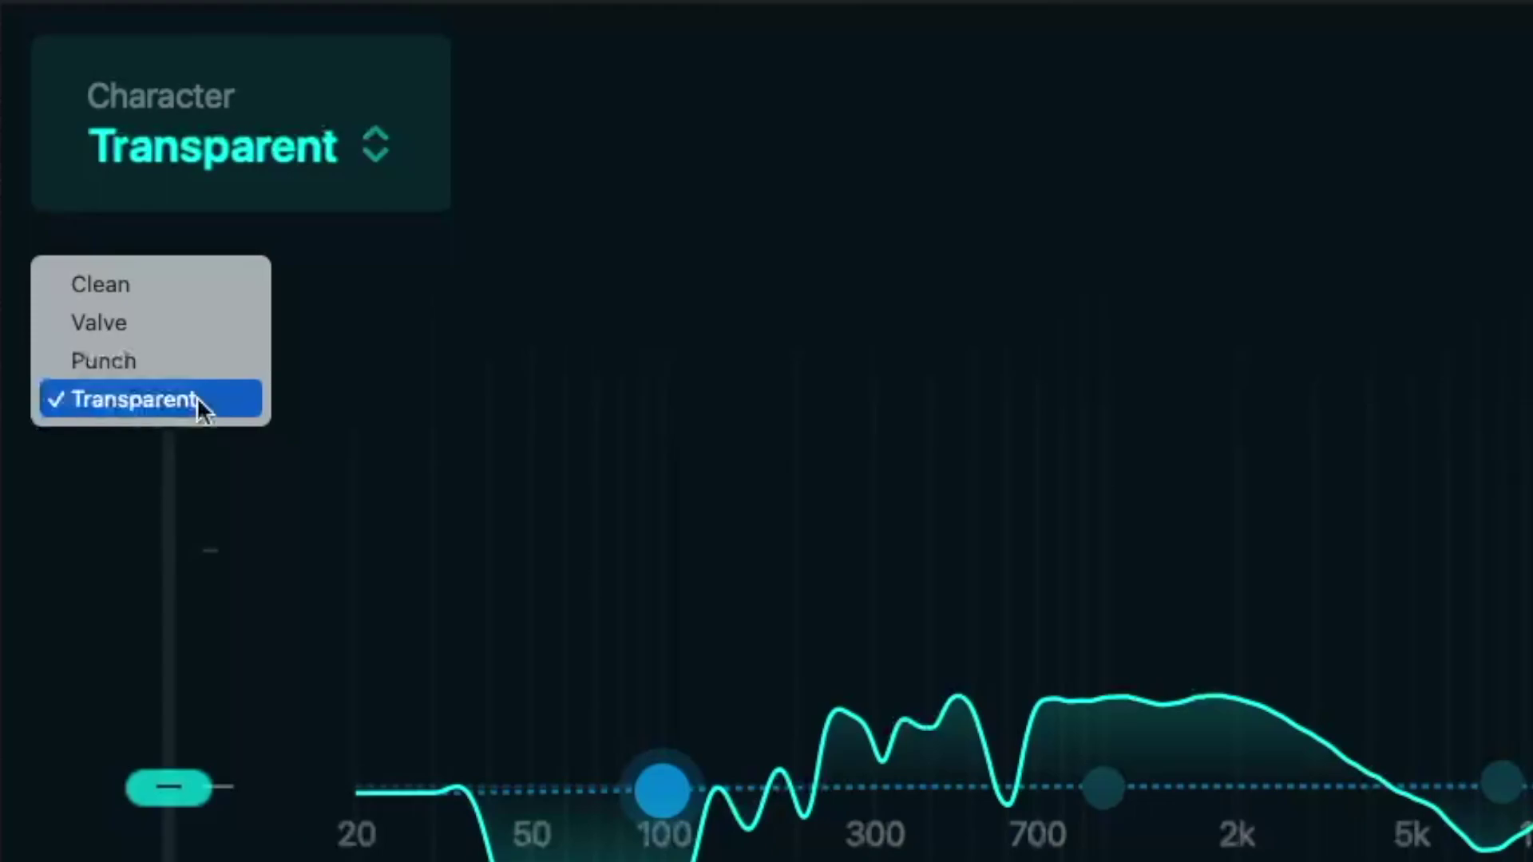
left_click(174, 399)
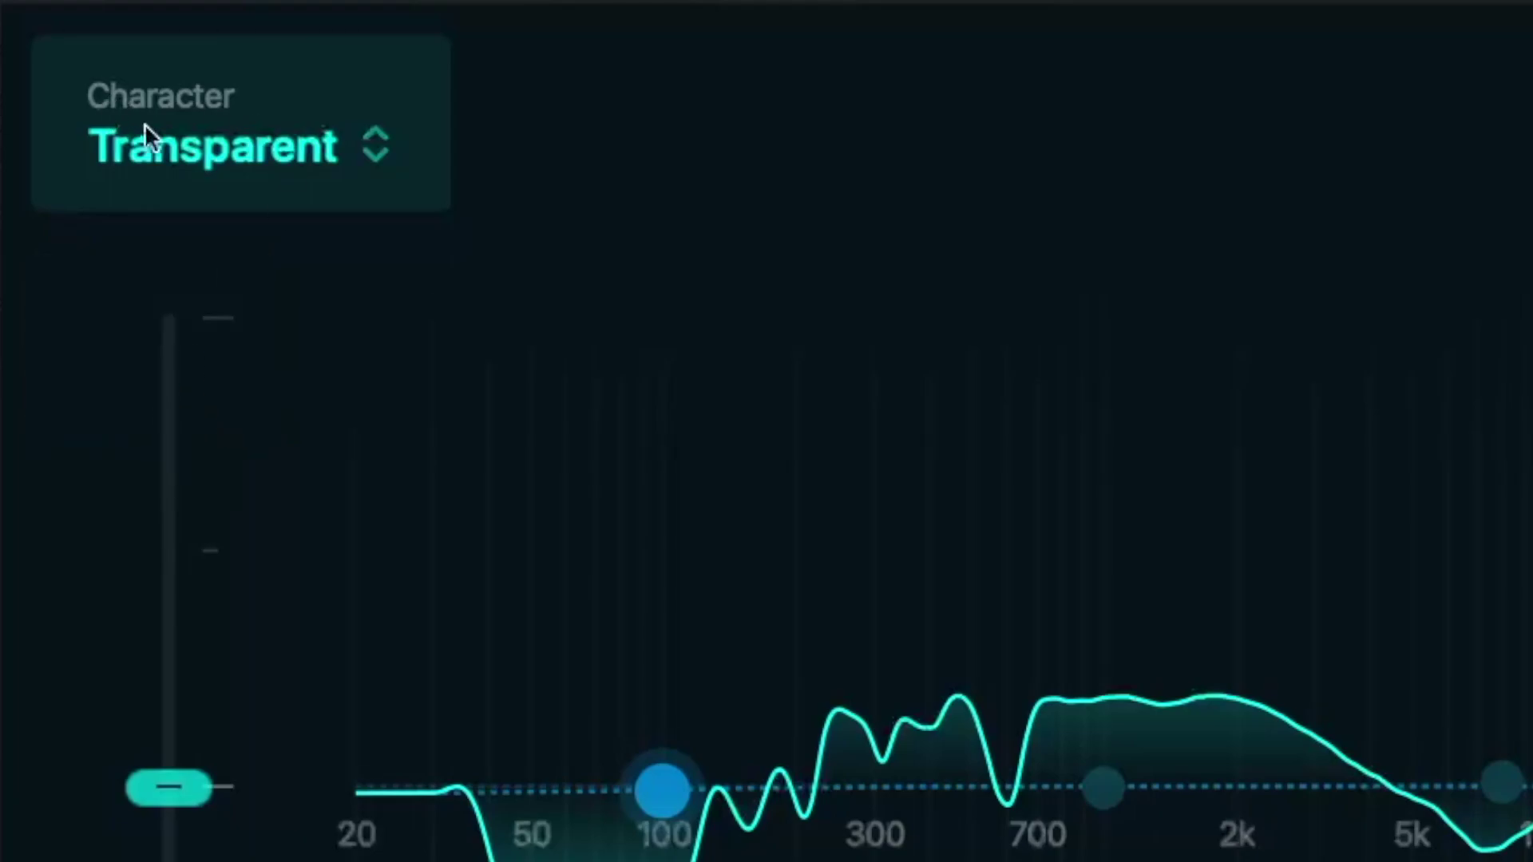
left_click(252, 143)
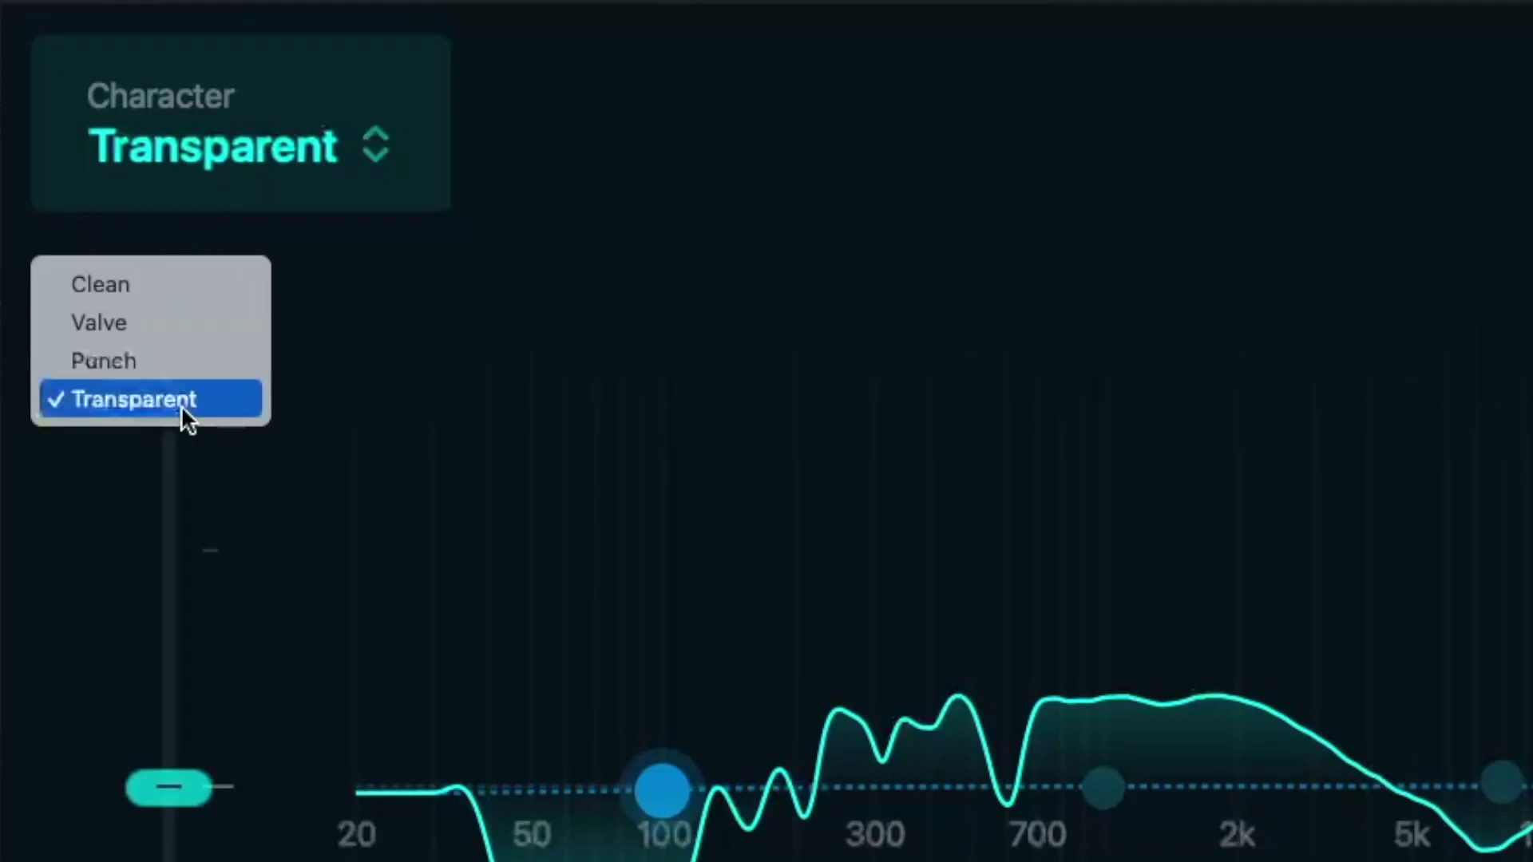
left_click(130, 395)
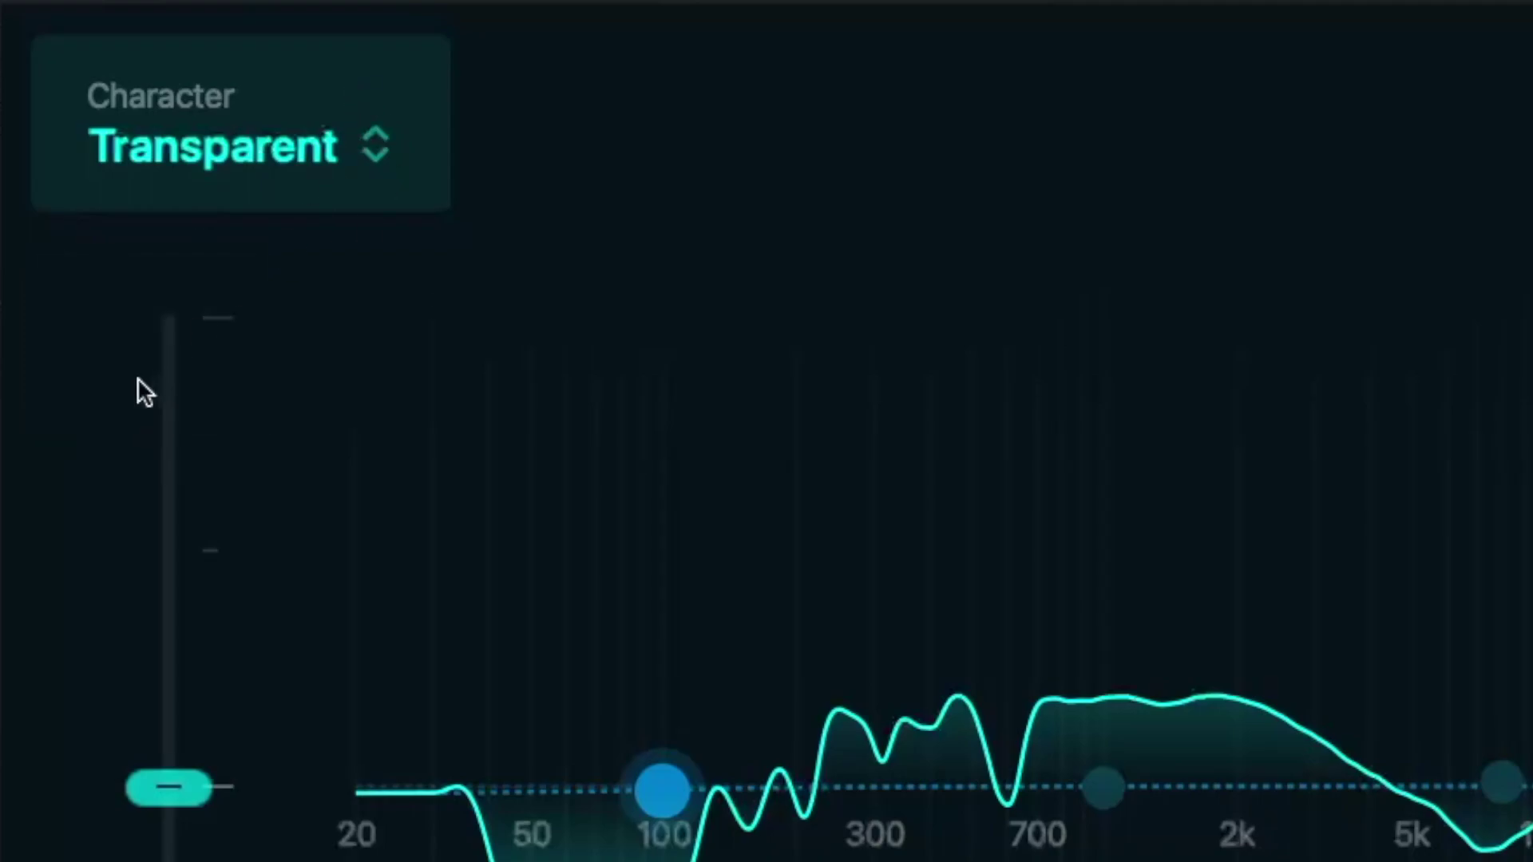
left_click(244, 152)
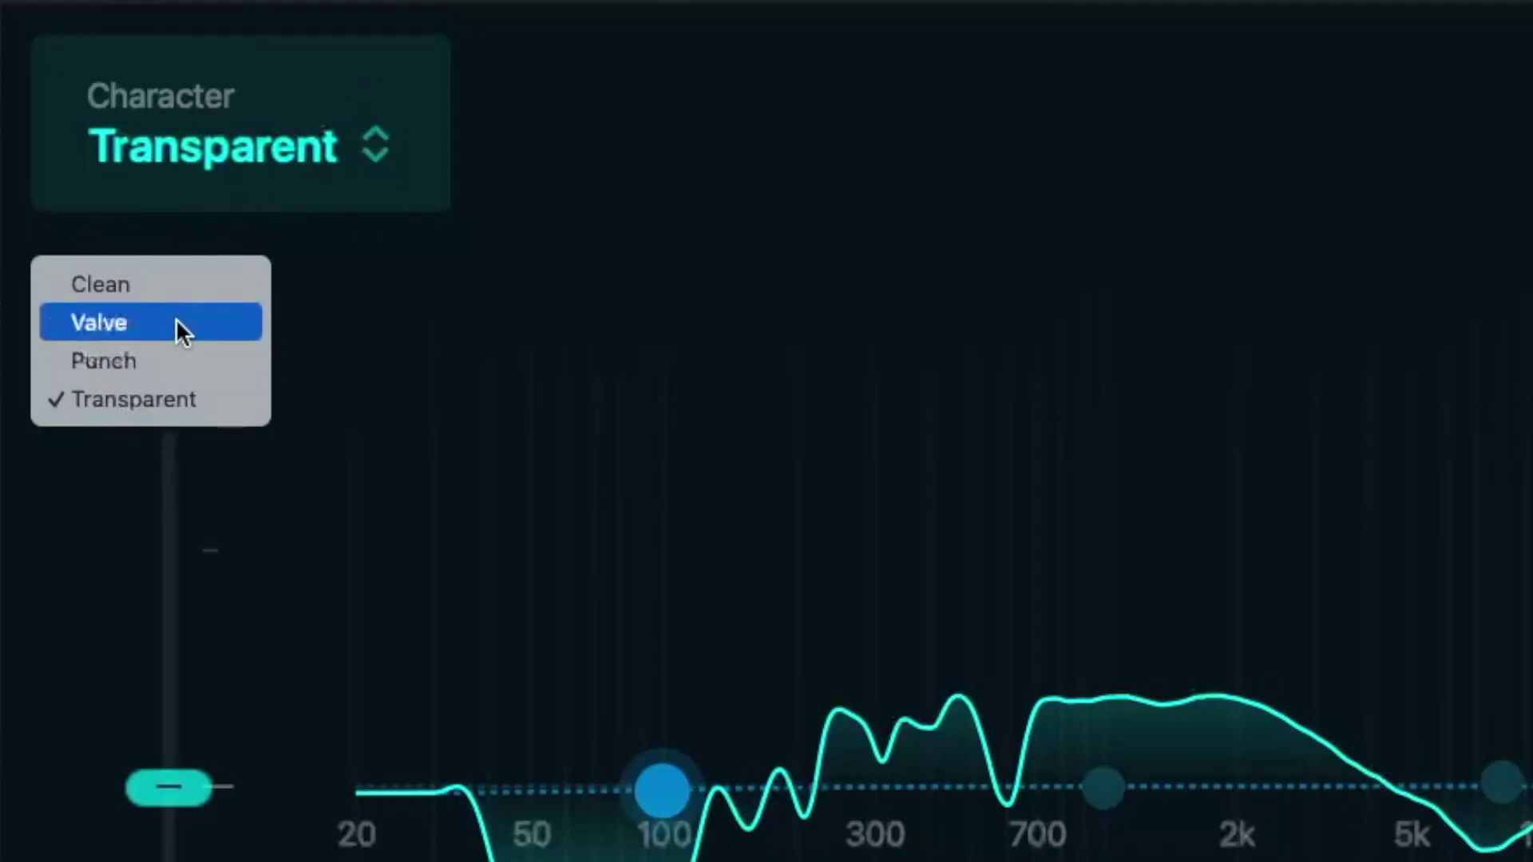
left_click(323, 119)
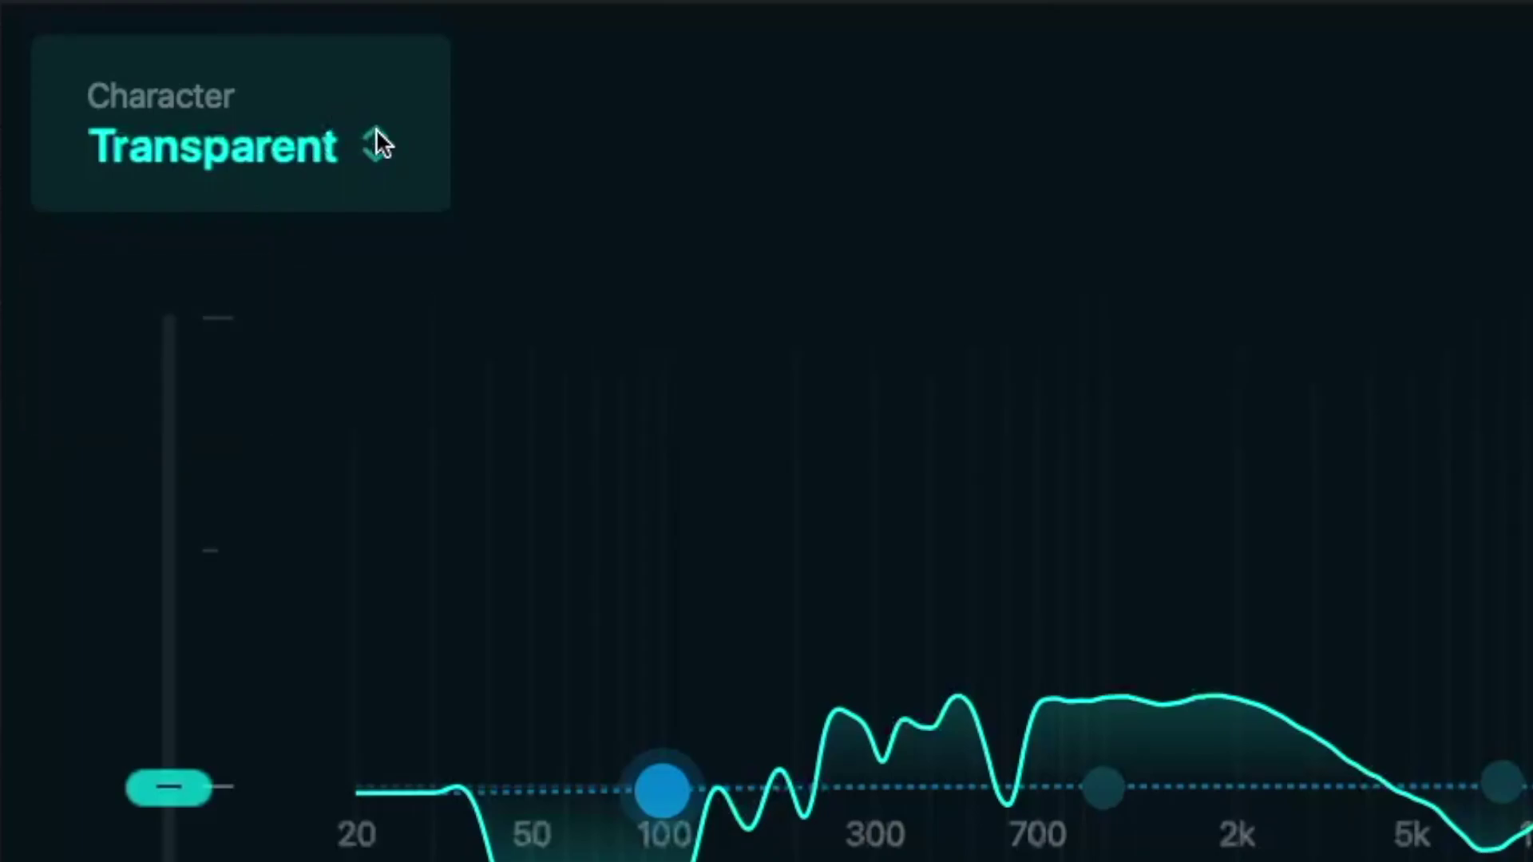
left_click(303, 152)
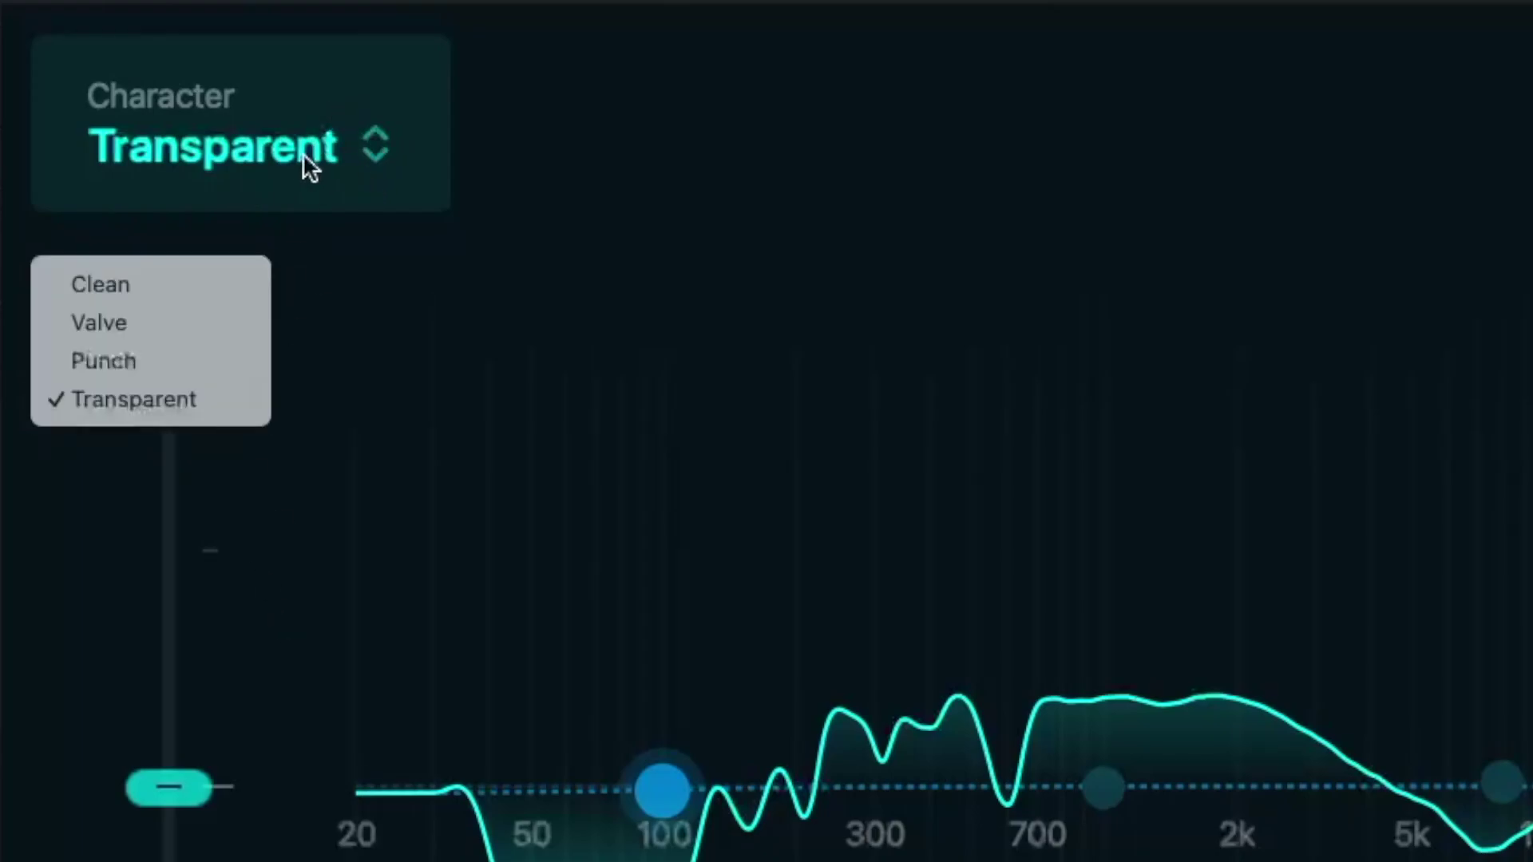
left_click(214, 363)
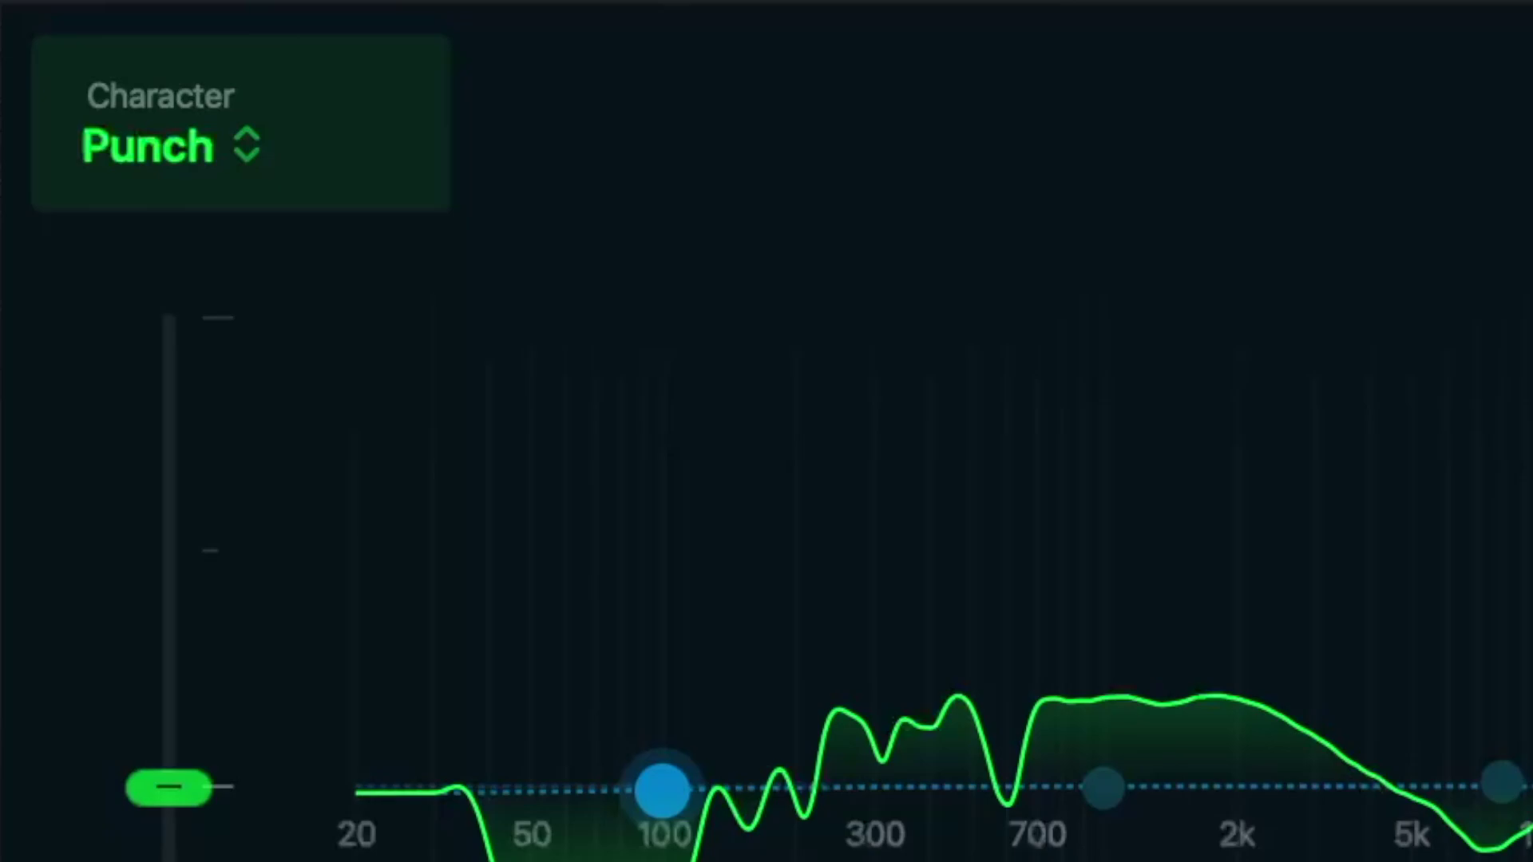
- Try the Valve, Clean and Transparent characters, settling on Clean
left_click(215, 169)
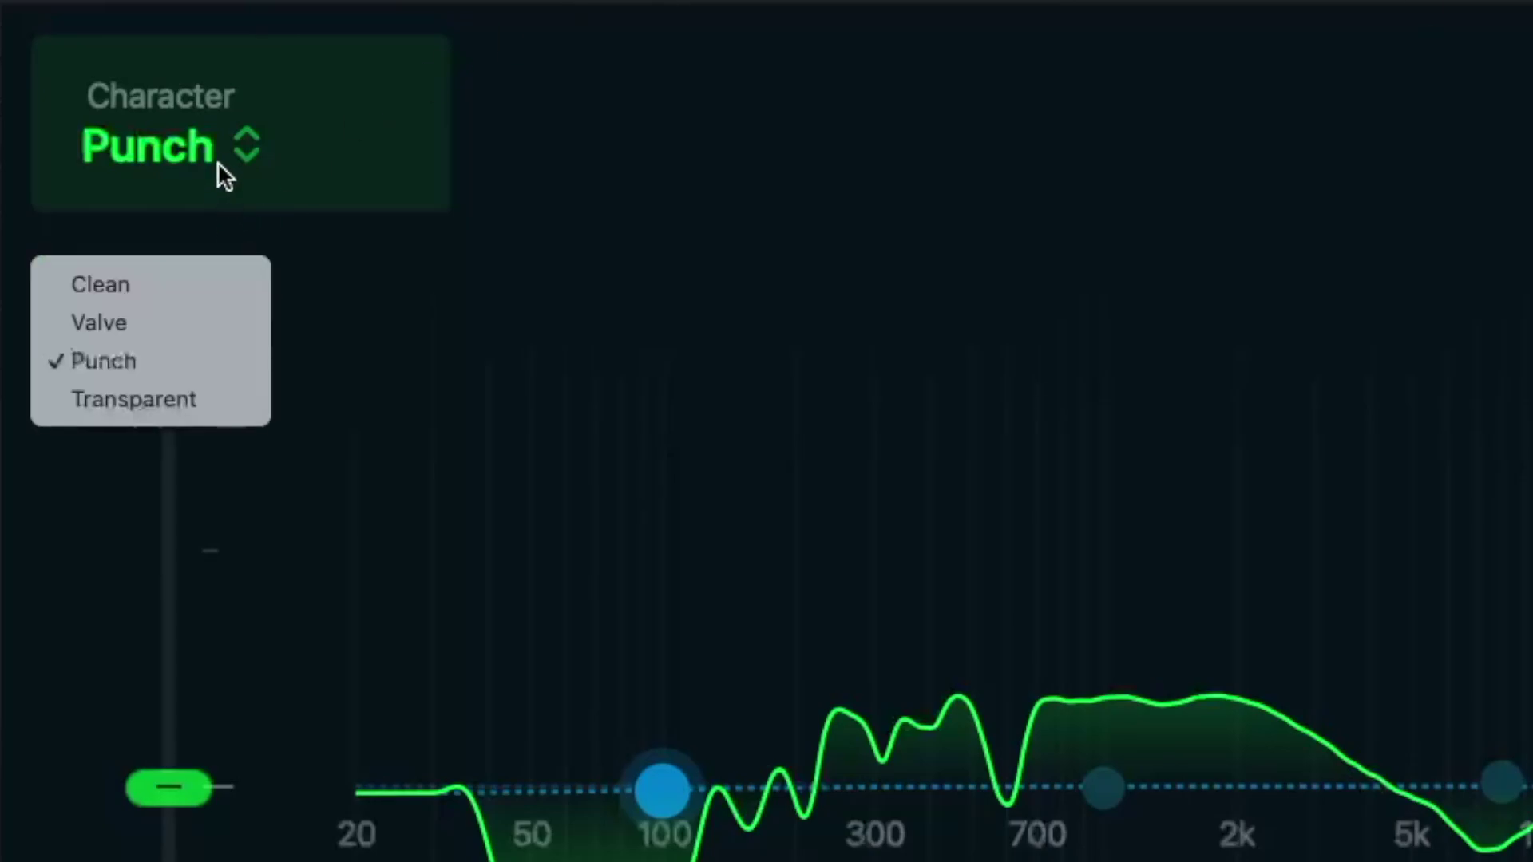
left_click(204, 327)
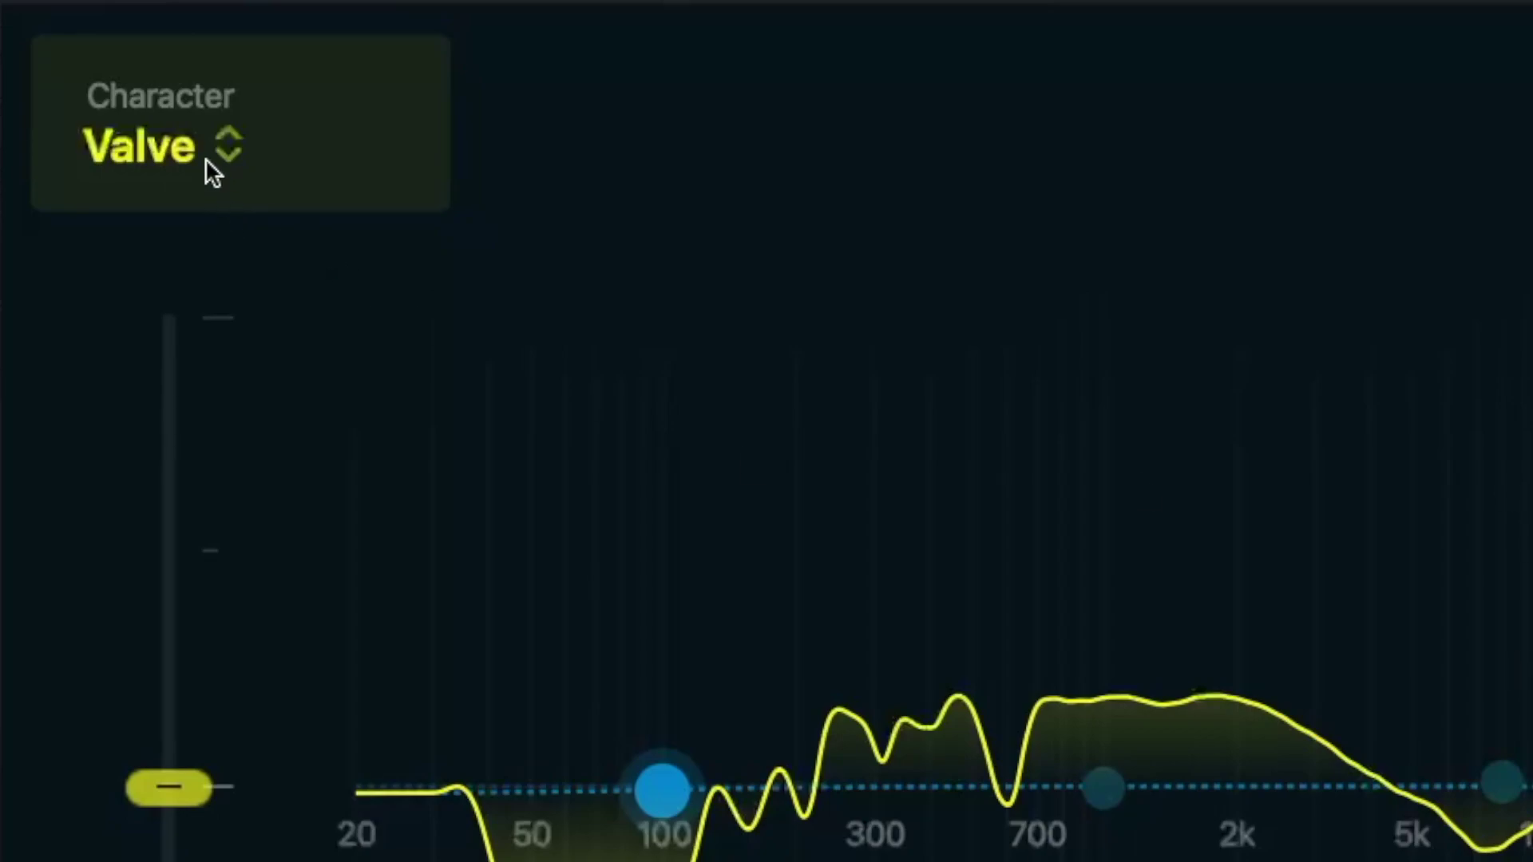
left_click(179, 152)
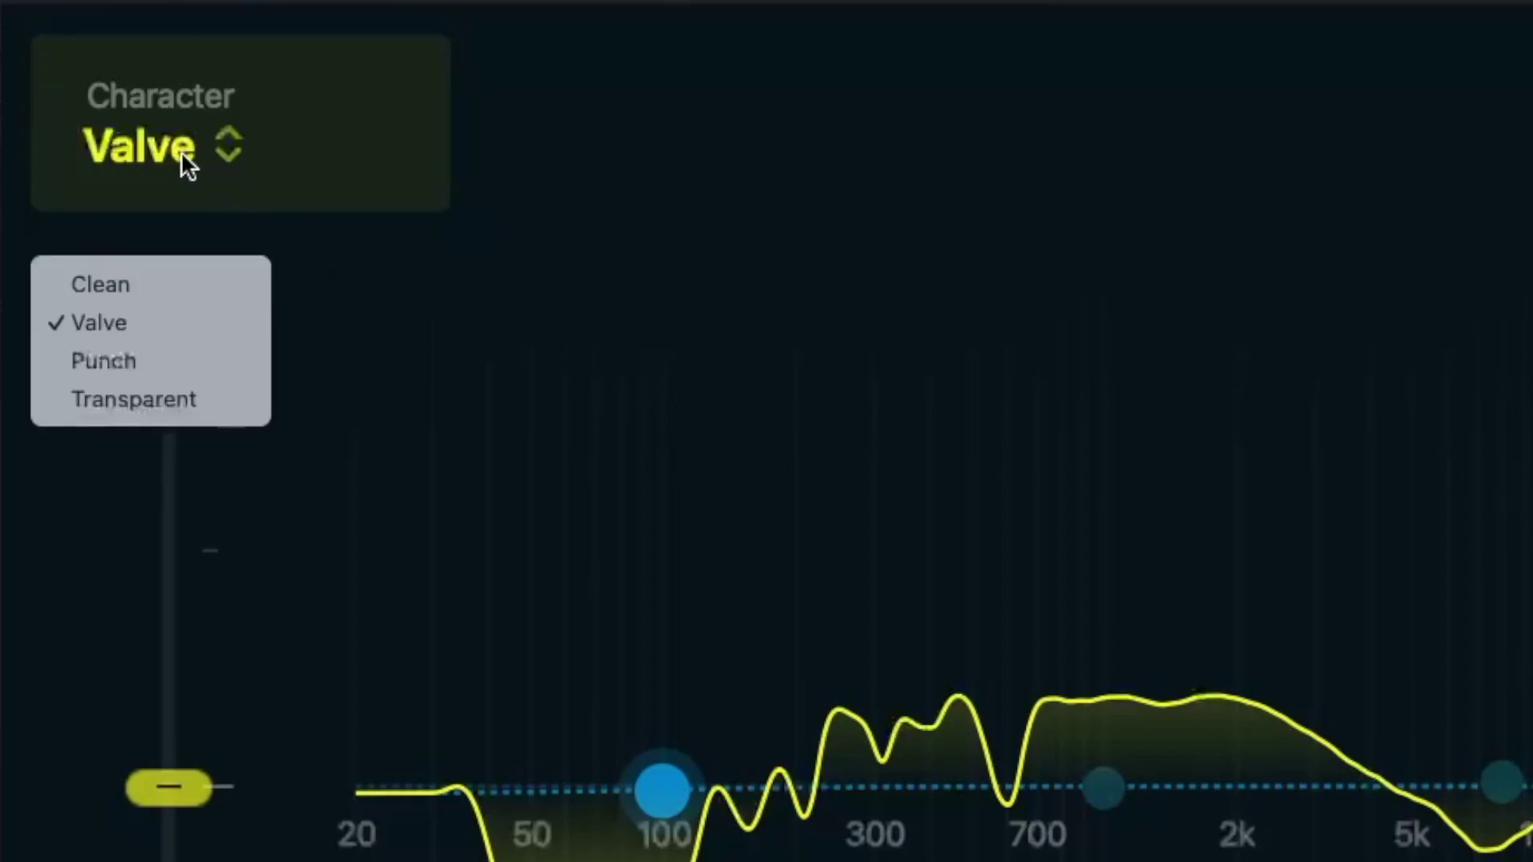
left_click(161, 285)
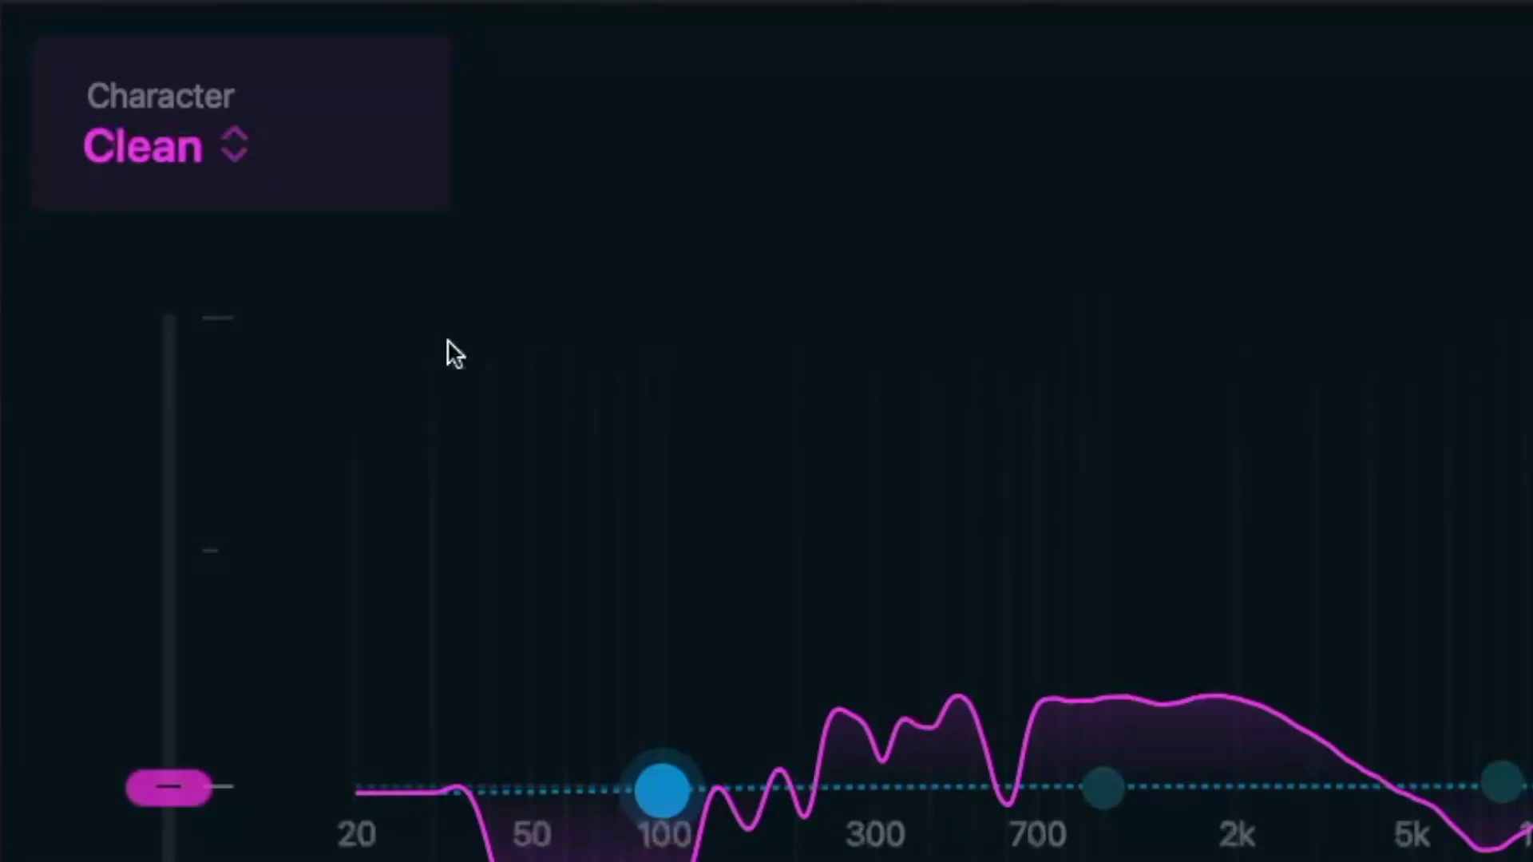
left_click(175, 150)
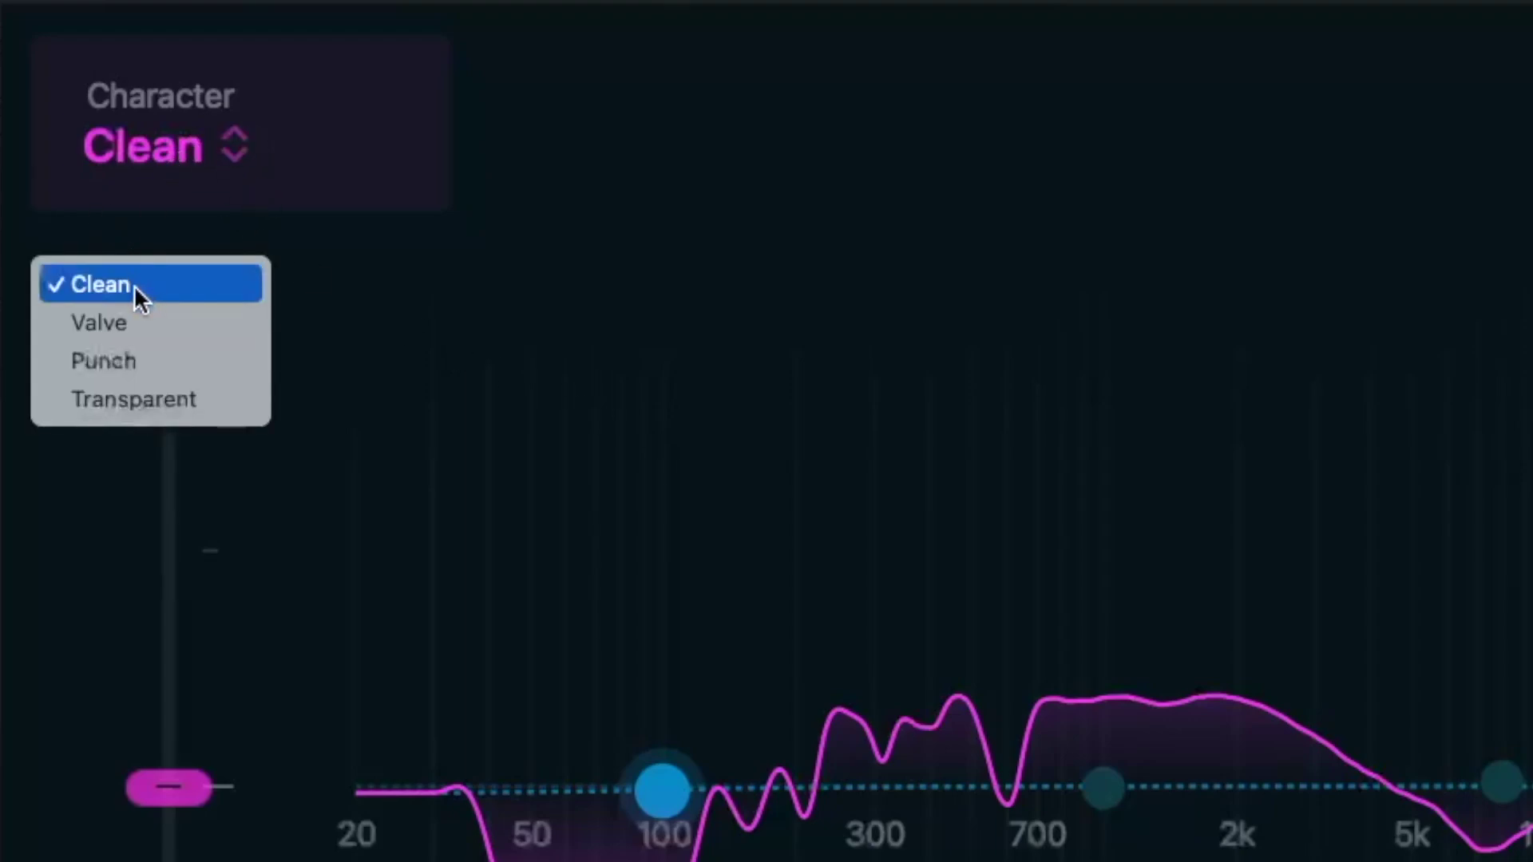
left_click(159, 401)
left_click(213, 148)
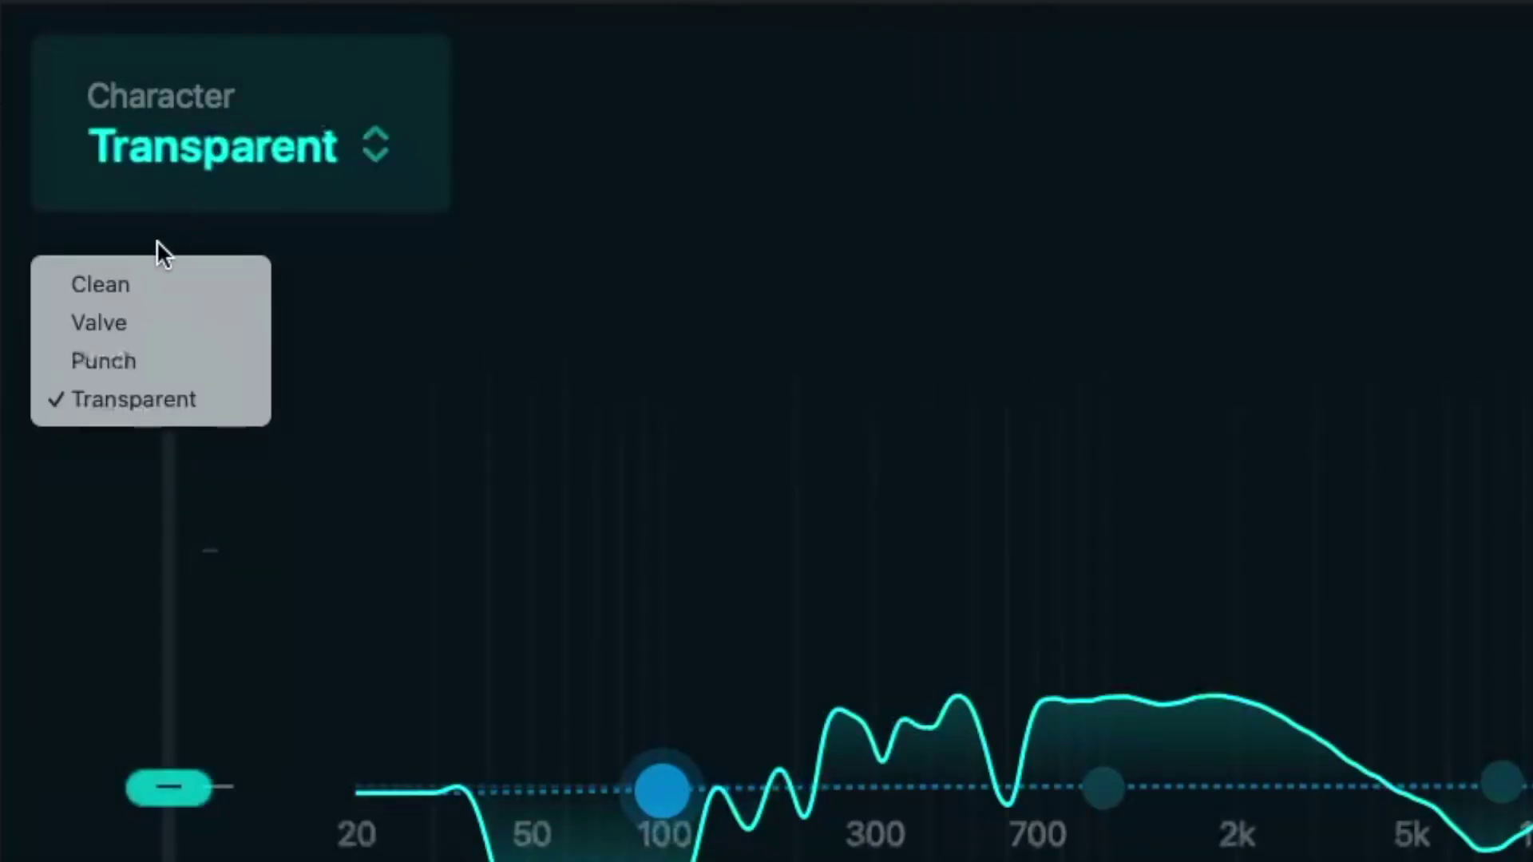
left_click(157, 285)
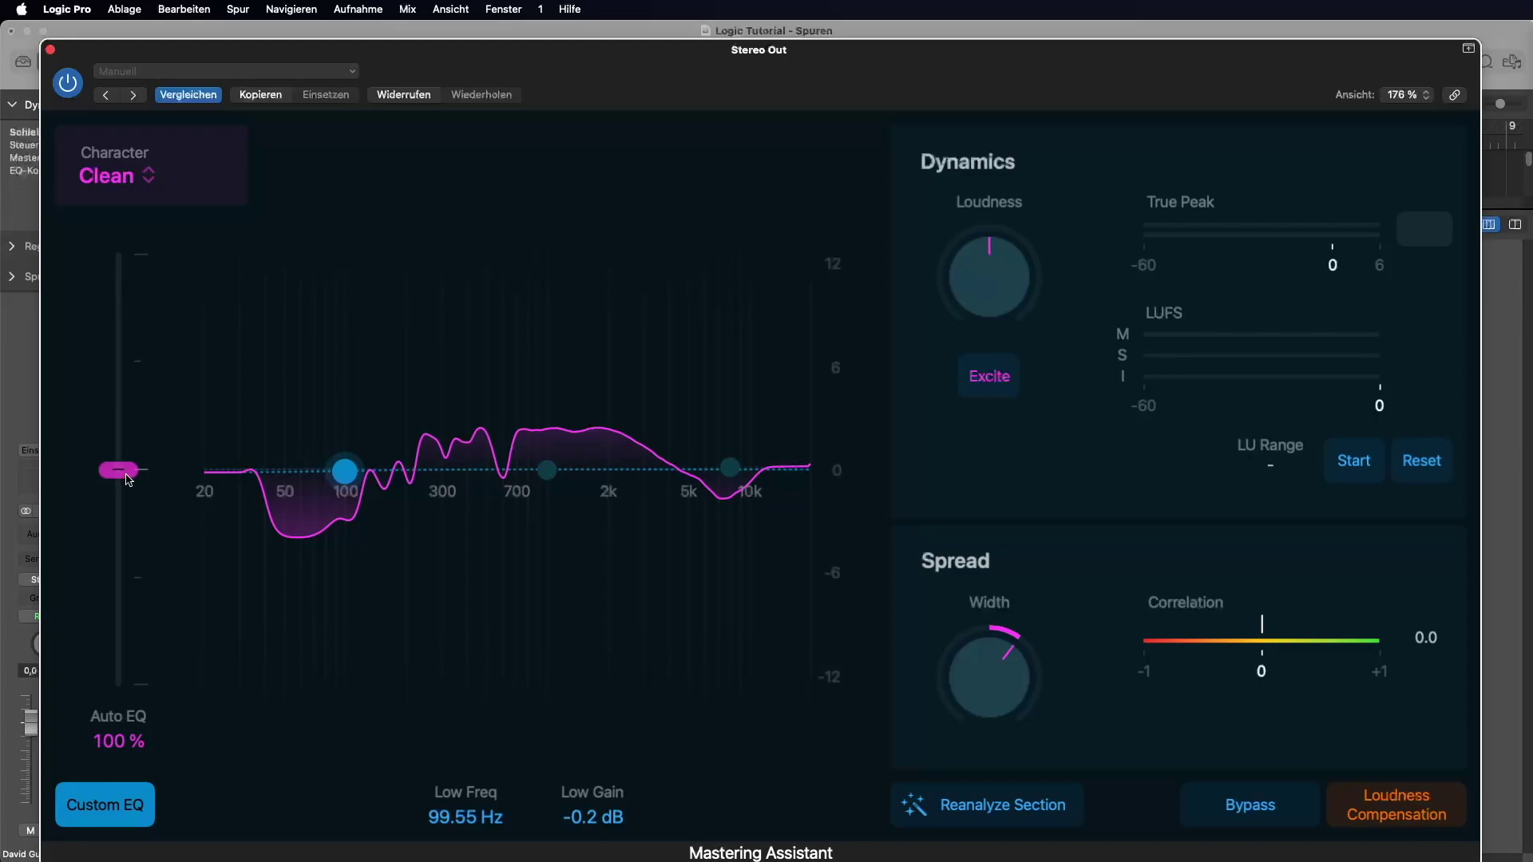
- Drop Auto EQ to 0 %, return Width to neutral, and briefly try Excite
left_click_drag(128, 479, 139, 718)
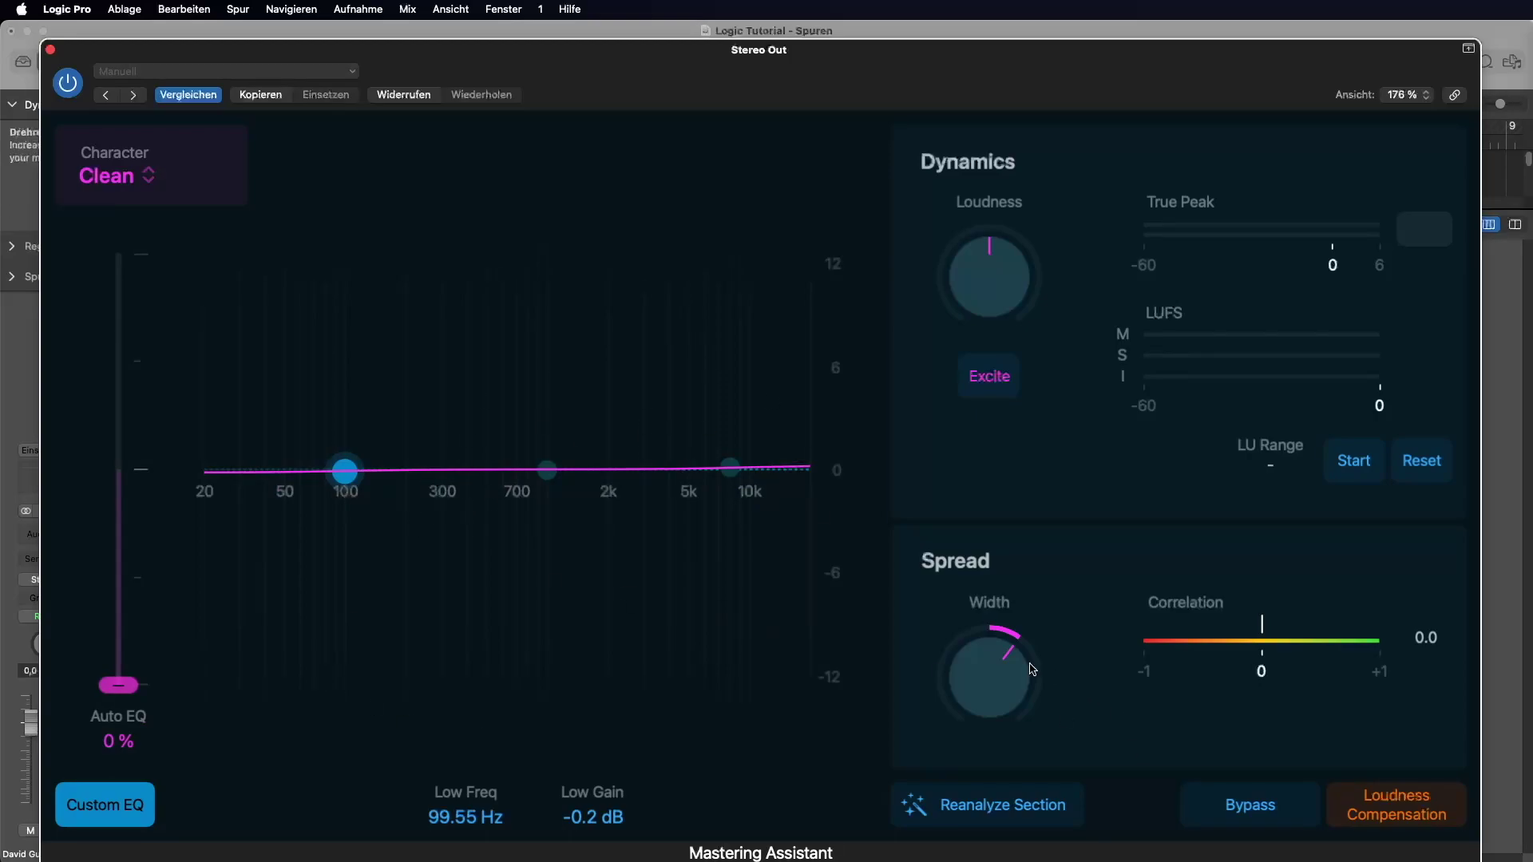
left_click_drag(990, 687, 990, 701)
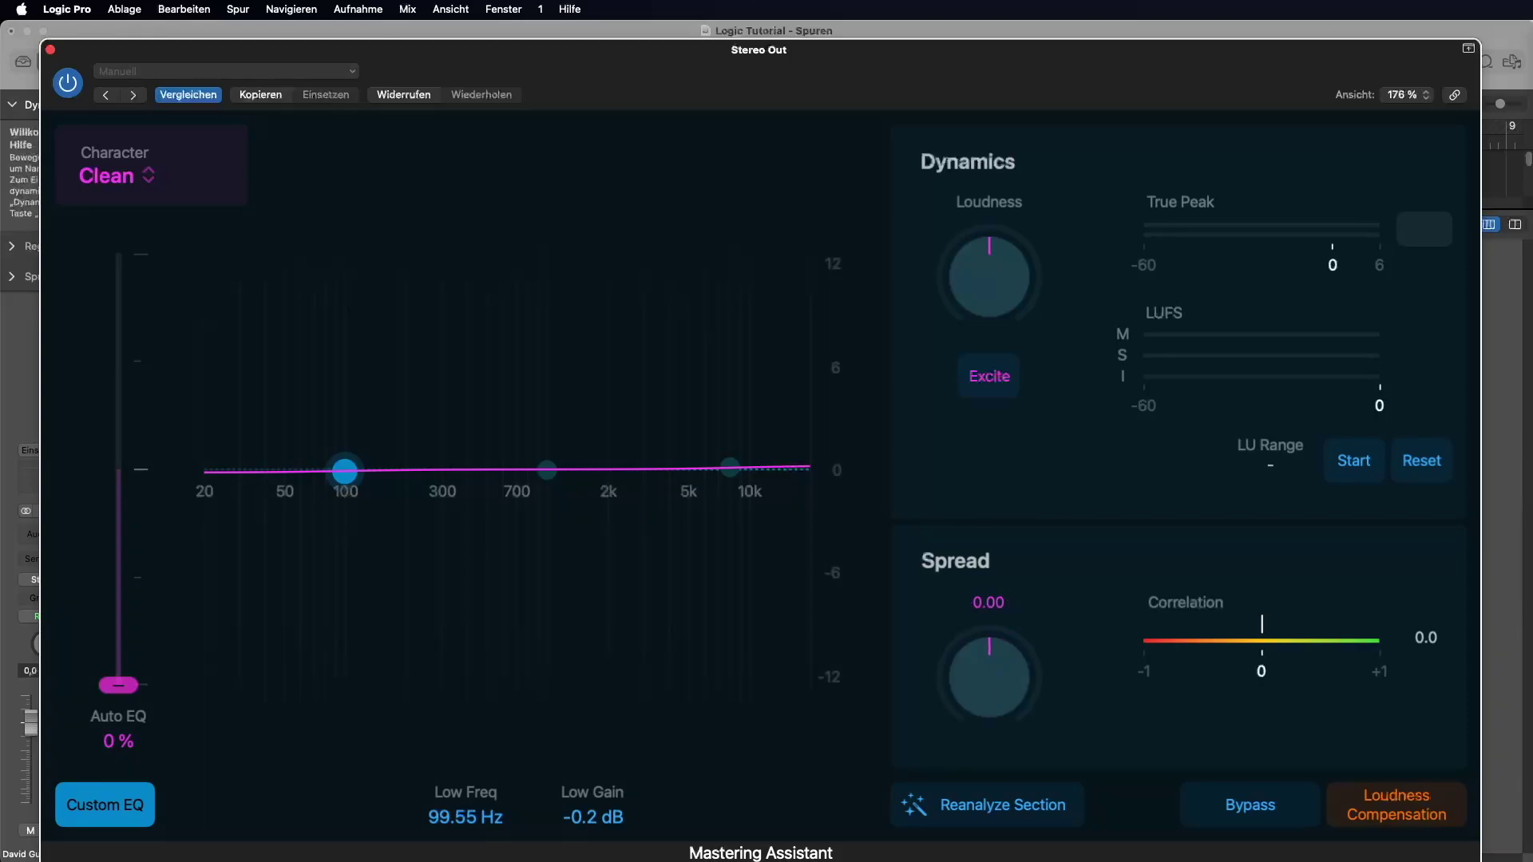
left_click(990, 377)
left_click(990, 379)
- Turn off Custom EQ, nudge Auto EQ, and start playback of the mix
left_click(104, 805)
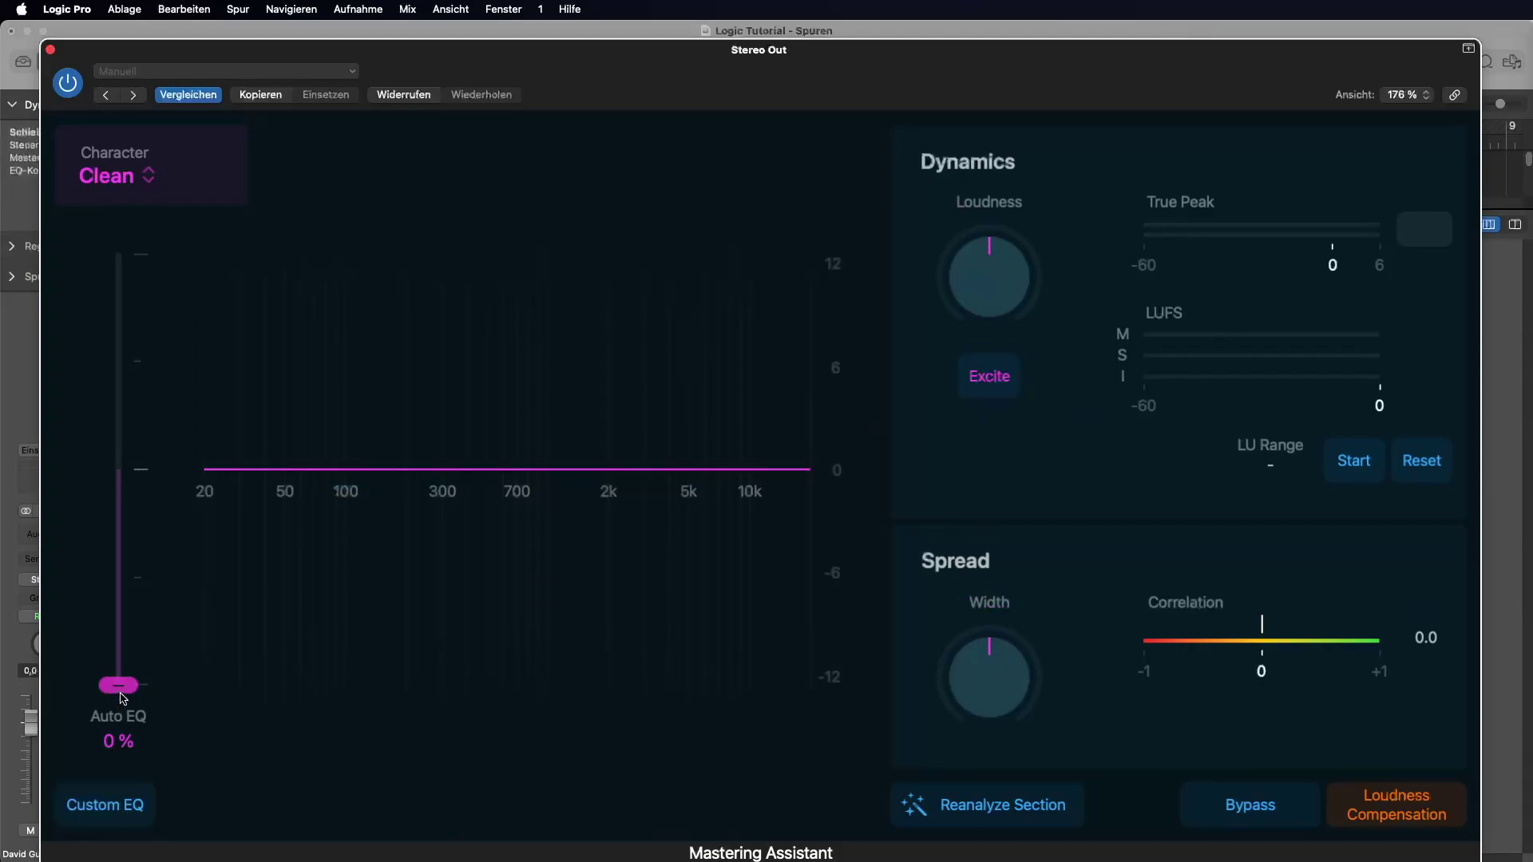
mouse_move(119, 689)
left_mouse_down()
mouse_move(137, 471)
mouse_move(131, 482)
mouse_move(146, 618)
mouse_move(158, 469)
mouse_move(132, 481)
mouse_move(136, 273)
mouse_move(145, 415)
mouse_move(151, 274)
mouse_move(161, 420)
mouse_move(128, 472)
mouse_move(120, 691)
left_mouse_up()
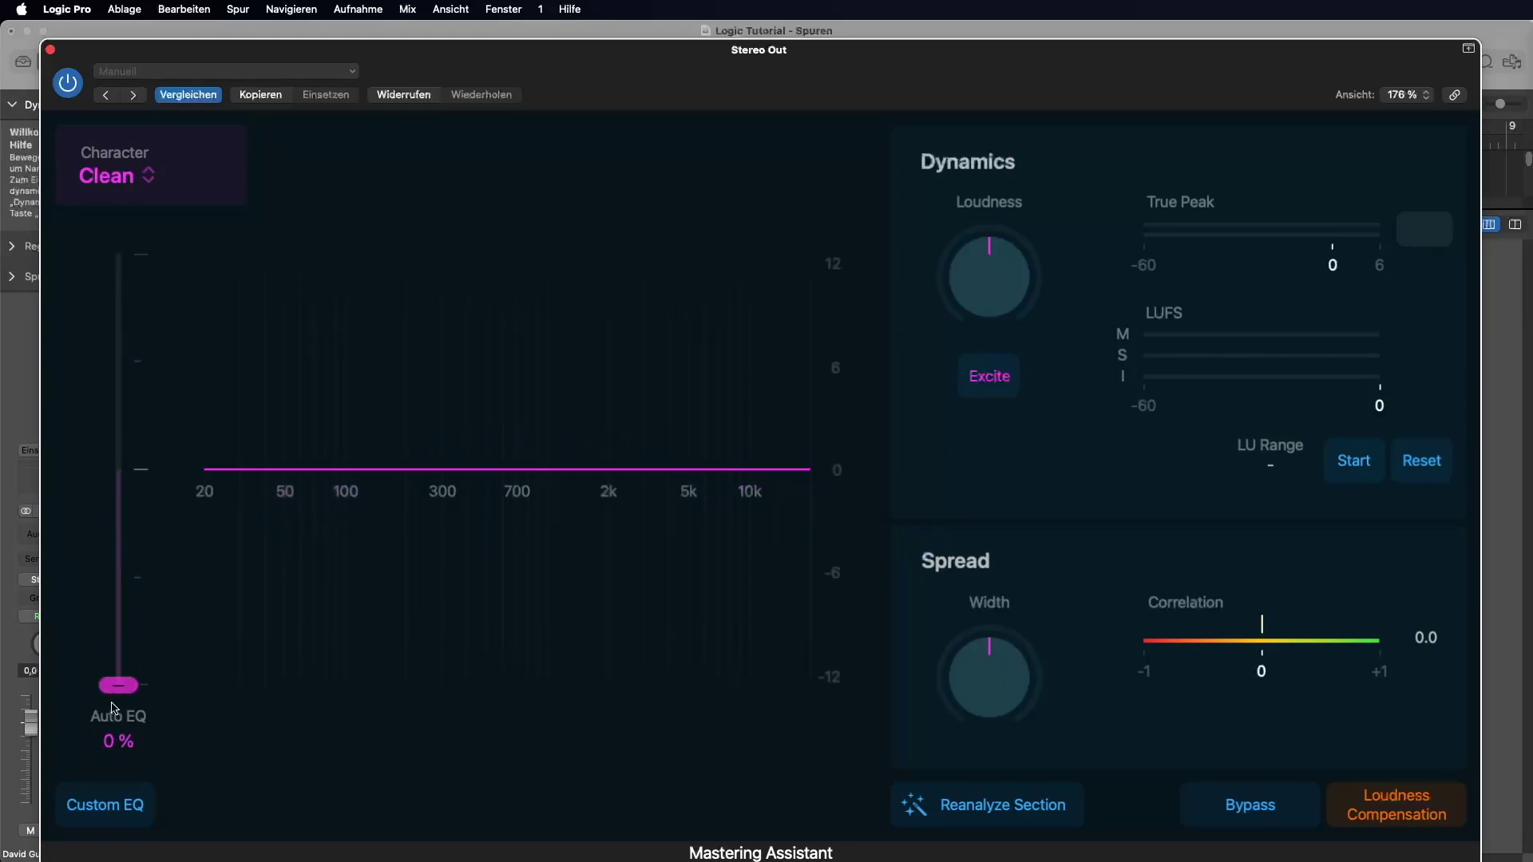
key("space")
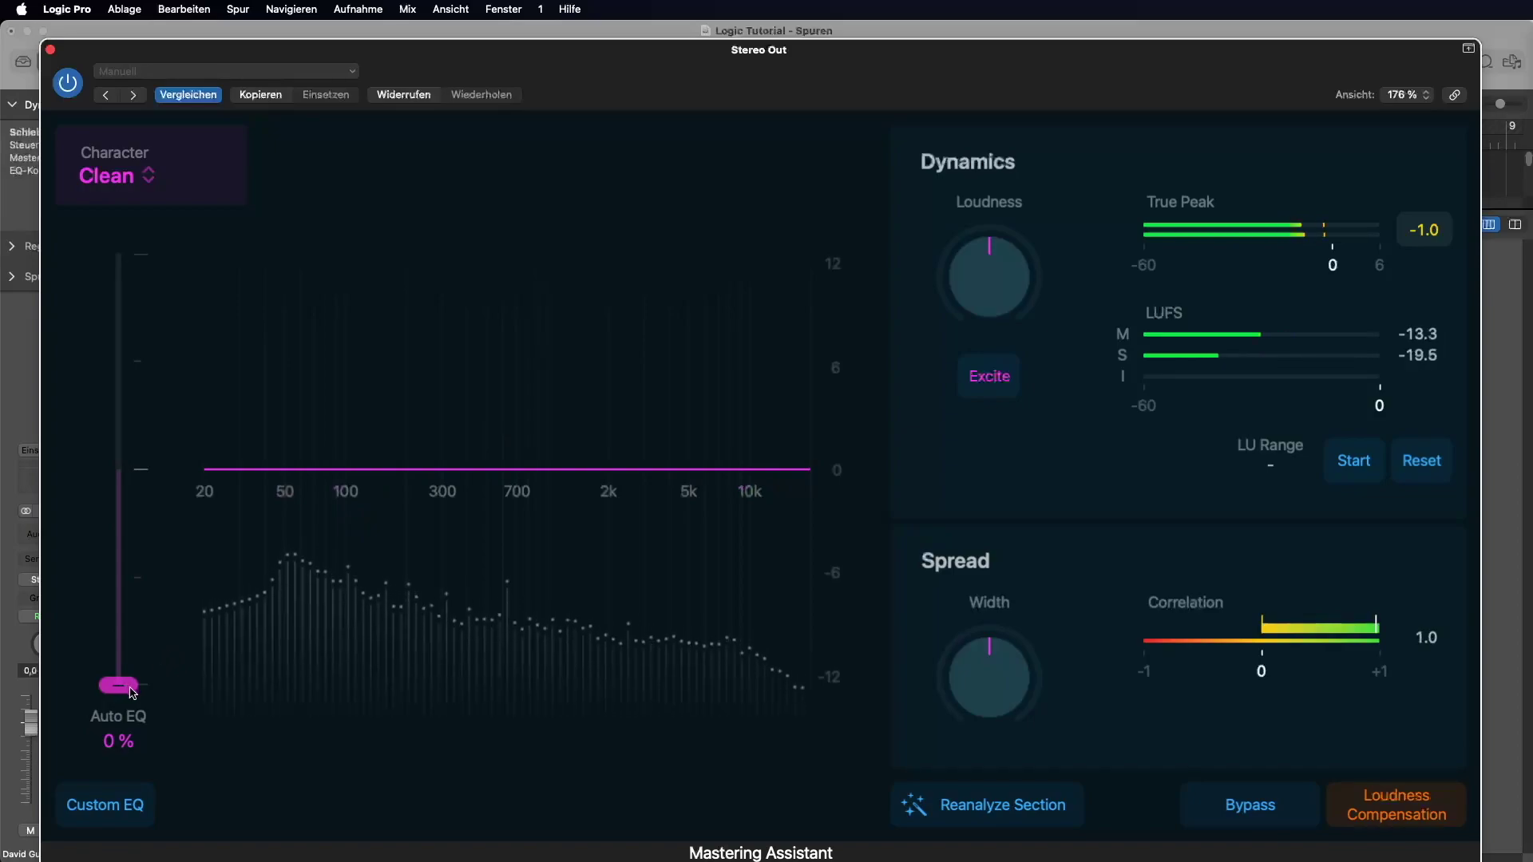
- Compare several Auto EQ amounts, leave it at 50 %, and stop playback
left_click_drag(127, 691, 170, 469)
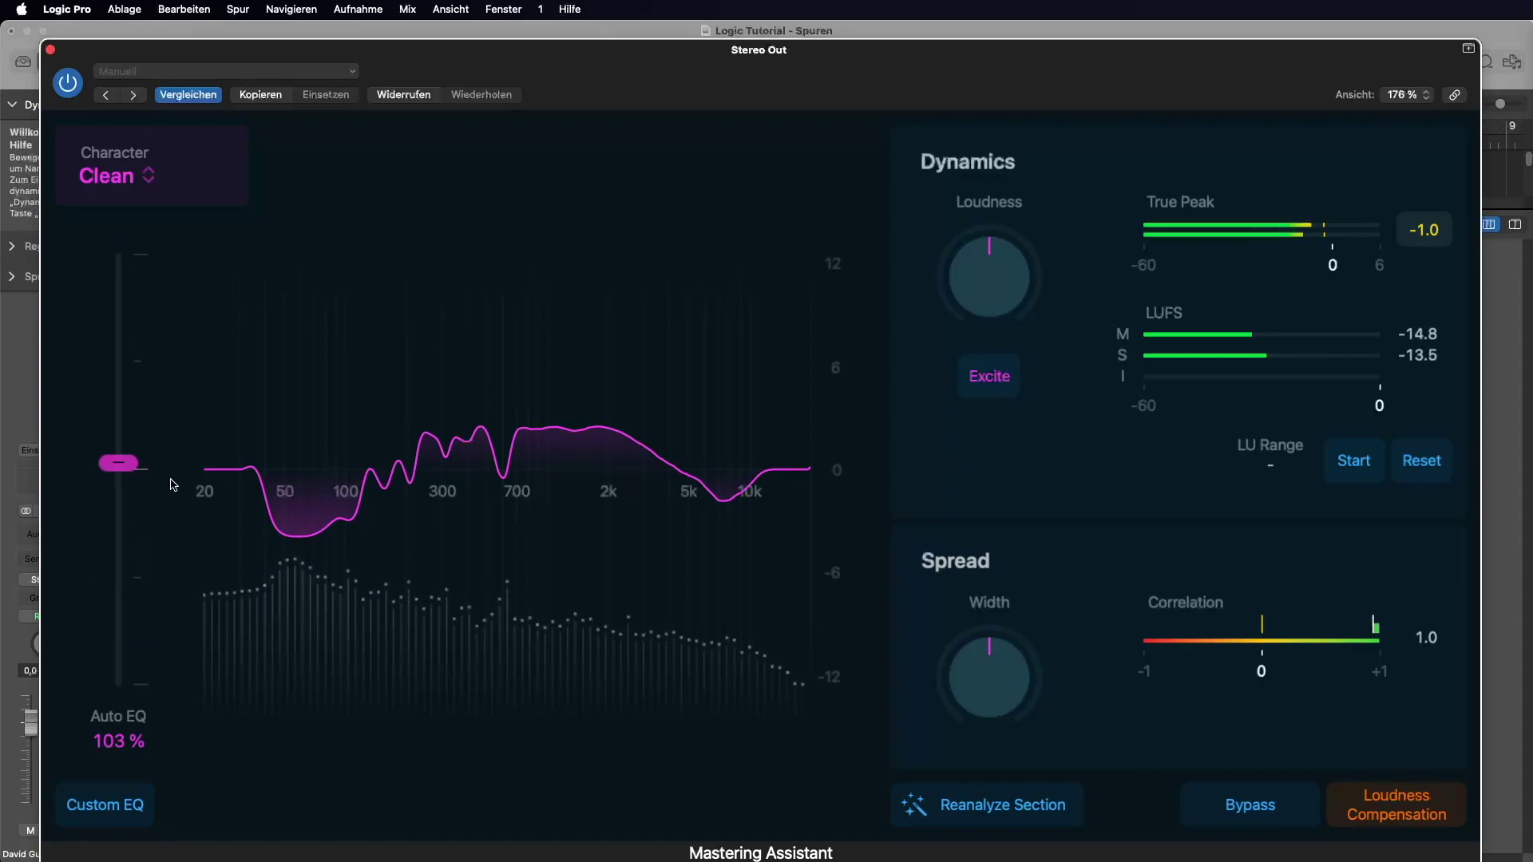
left_click_drag(119, 463, 137, 679)
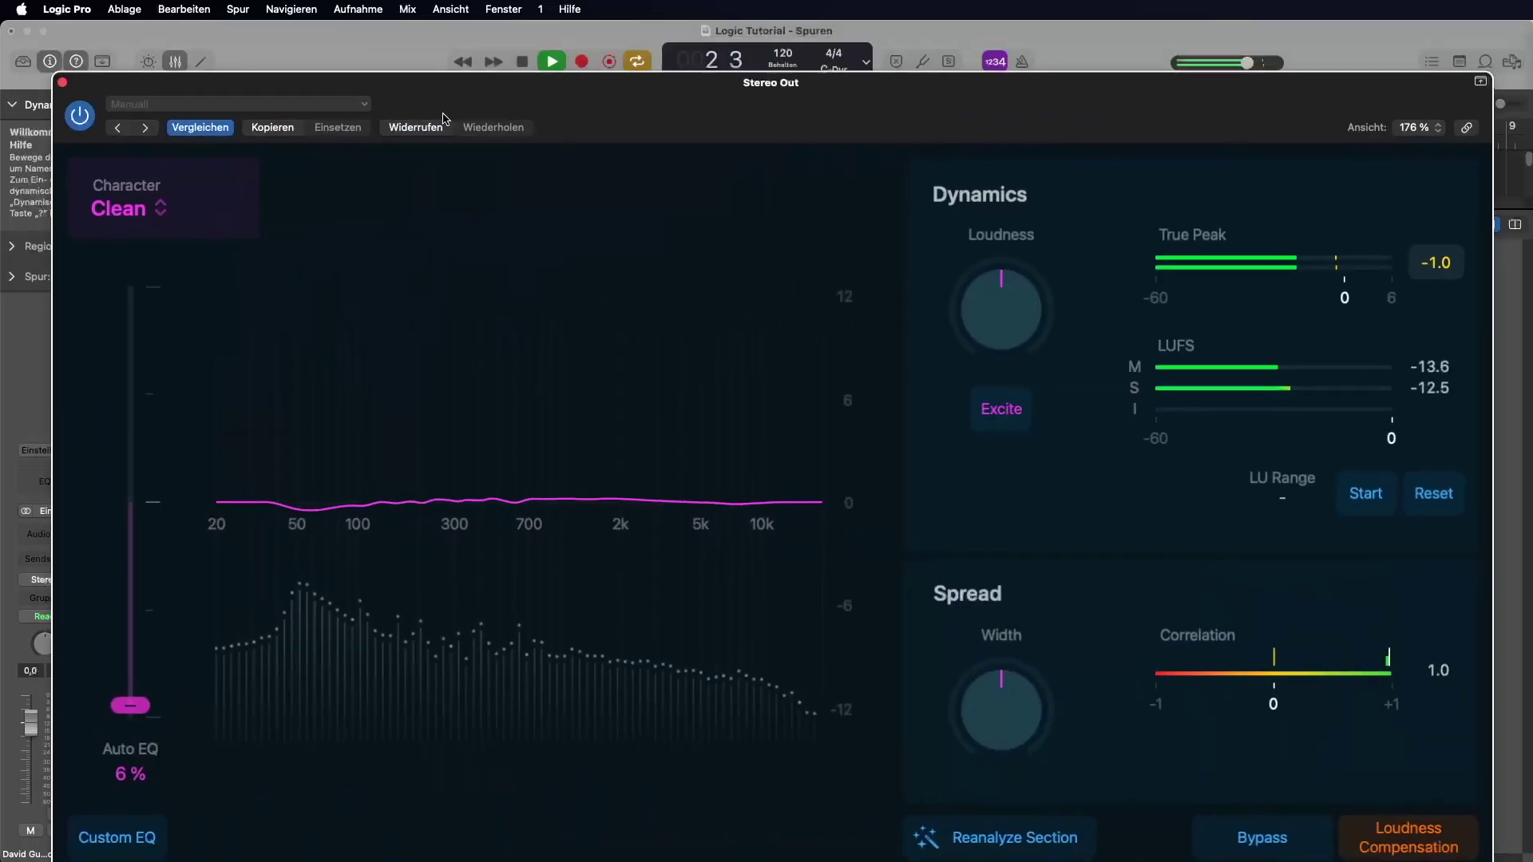
left_click_drag(444, 118, 424, 92)
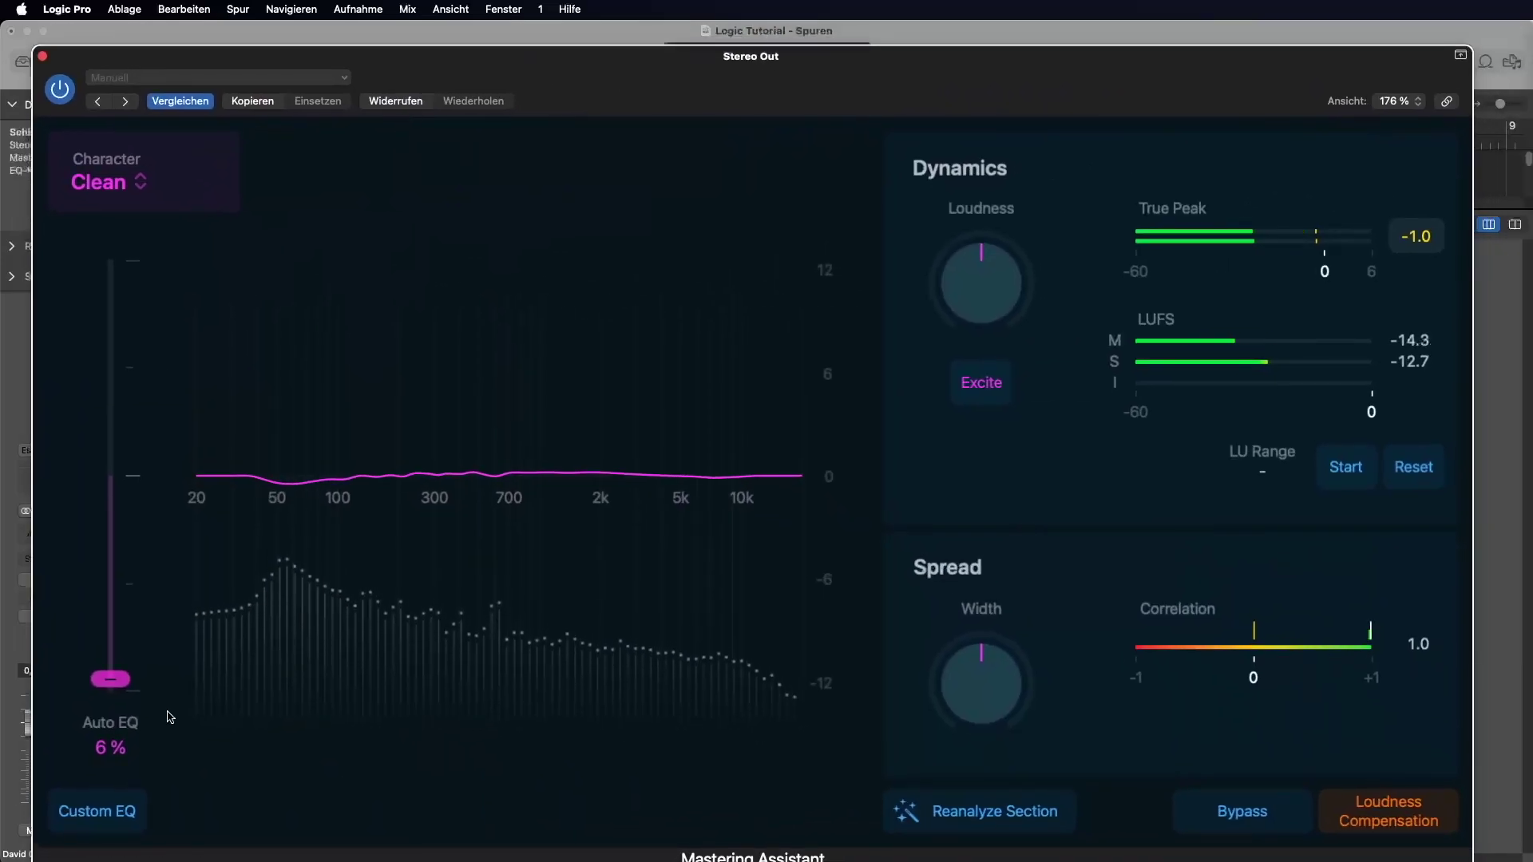
left_click_drag(110, 678, 110, 583)
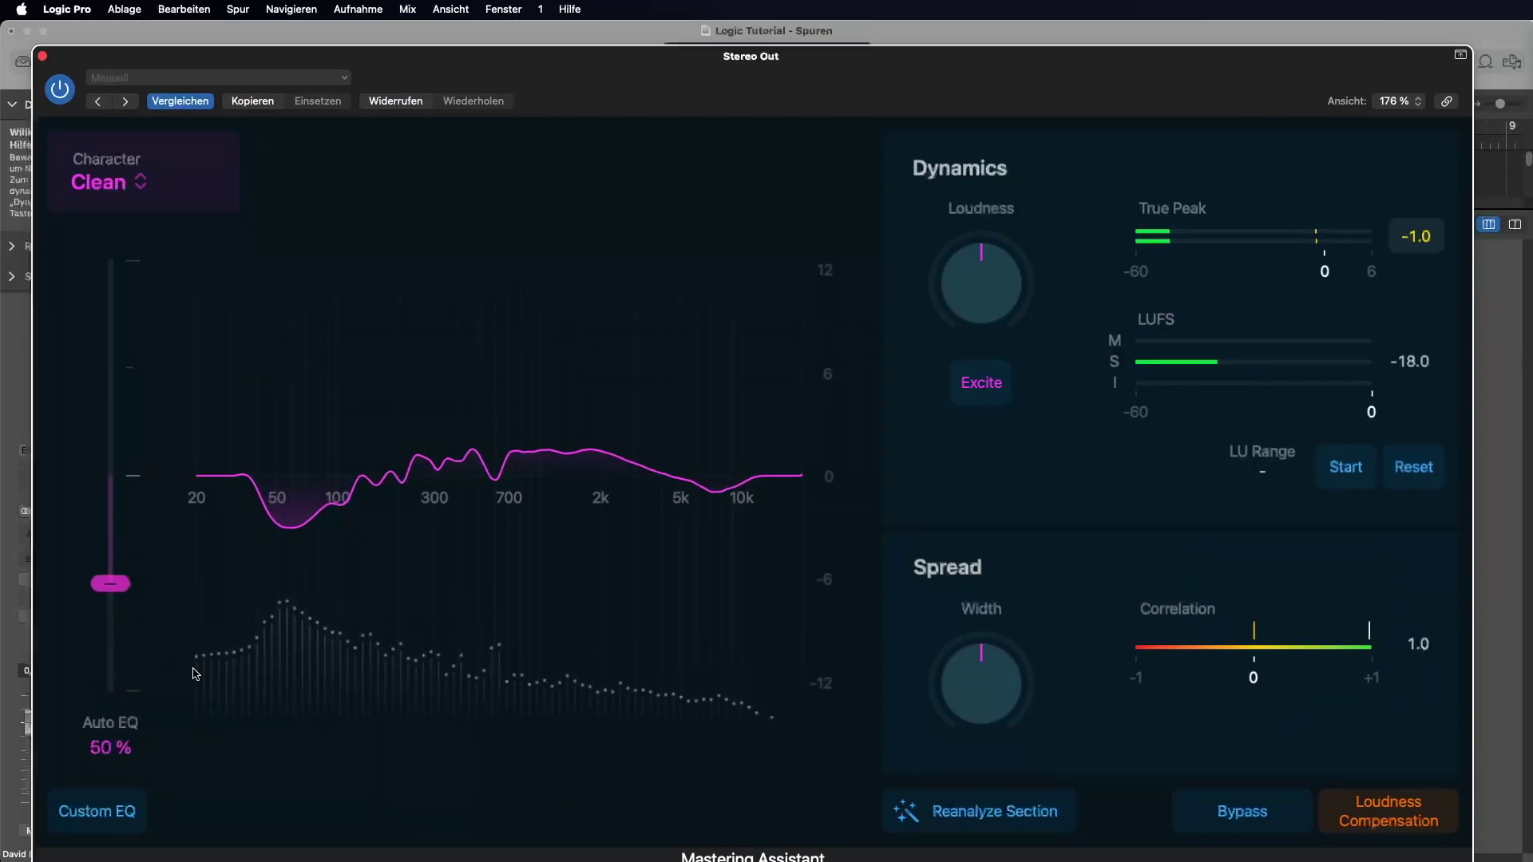
key("space")
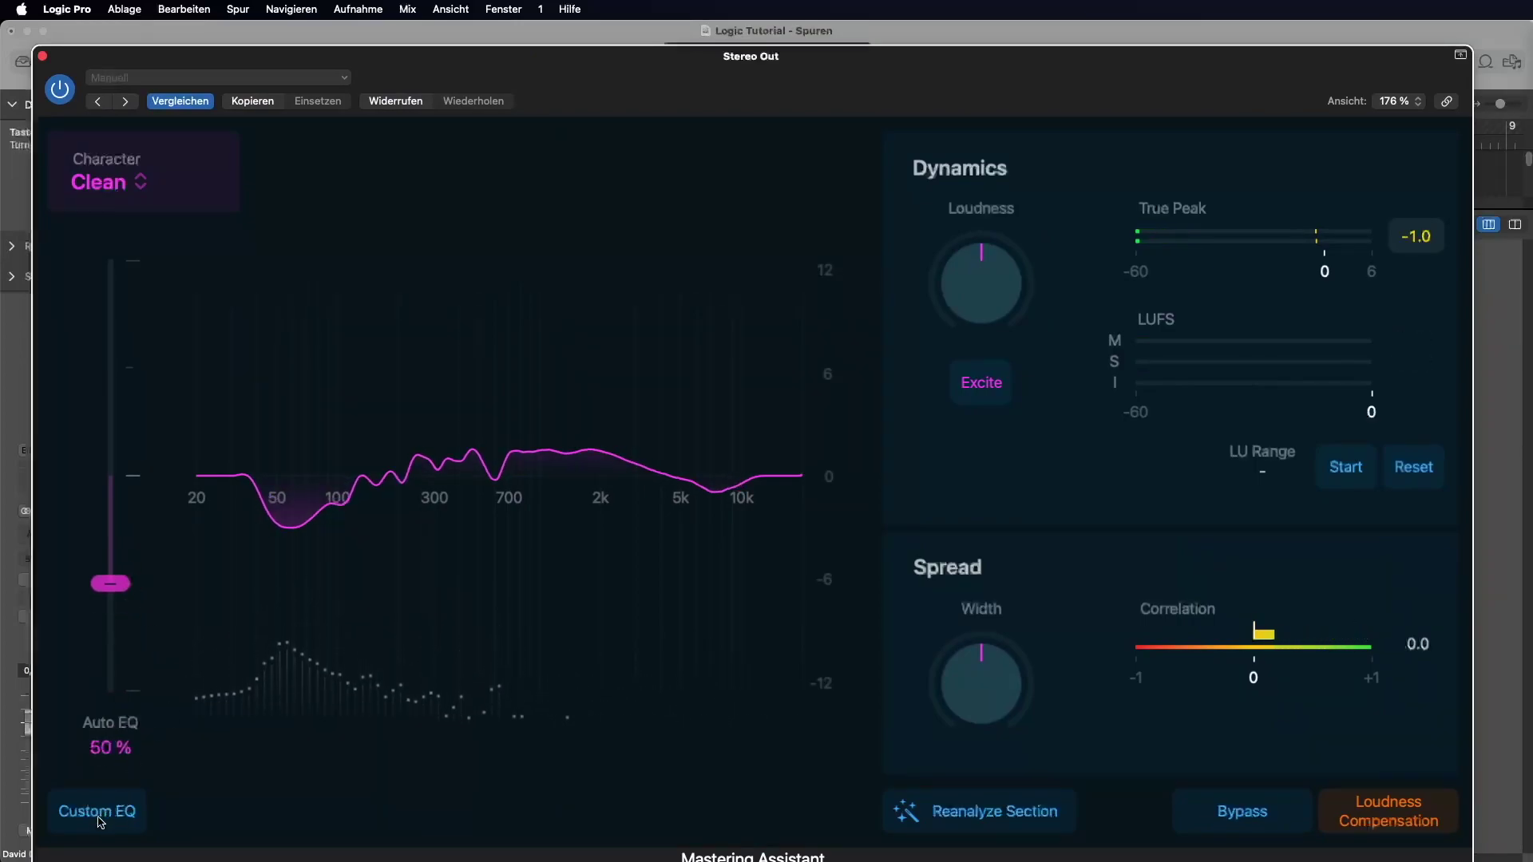
- Enable Custom EQ and adjust the low, high and mid bands, mid at 1.018 kHz, -0.1 dB
left_click(108, 822)
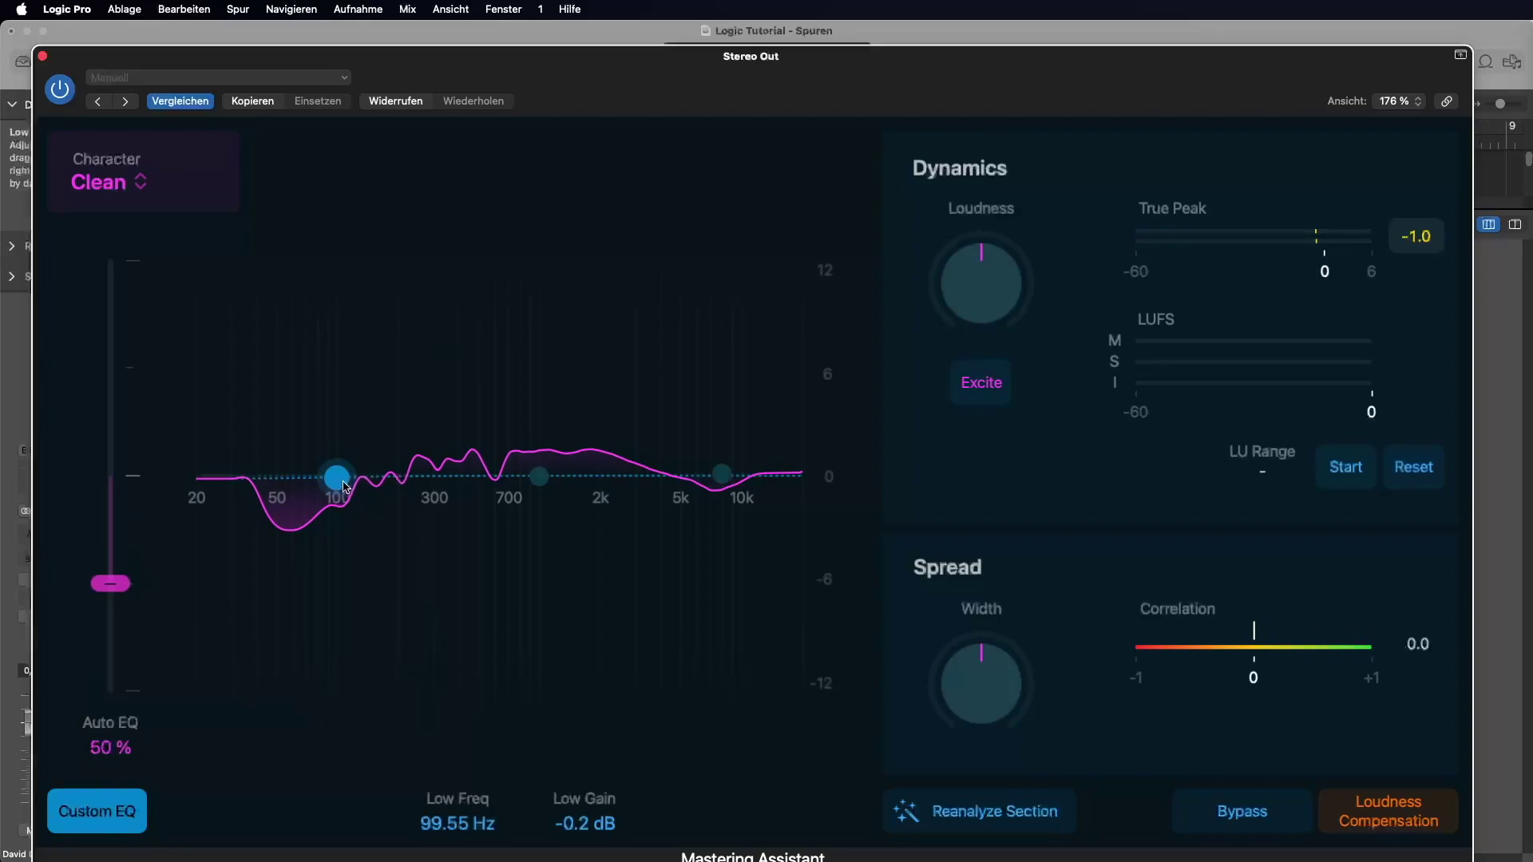
left_click_drag(341, 482, 414, 482)
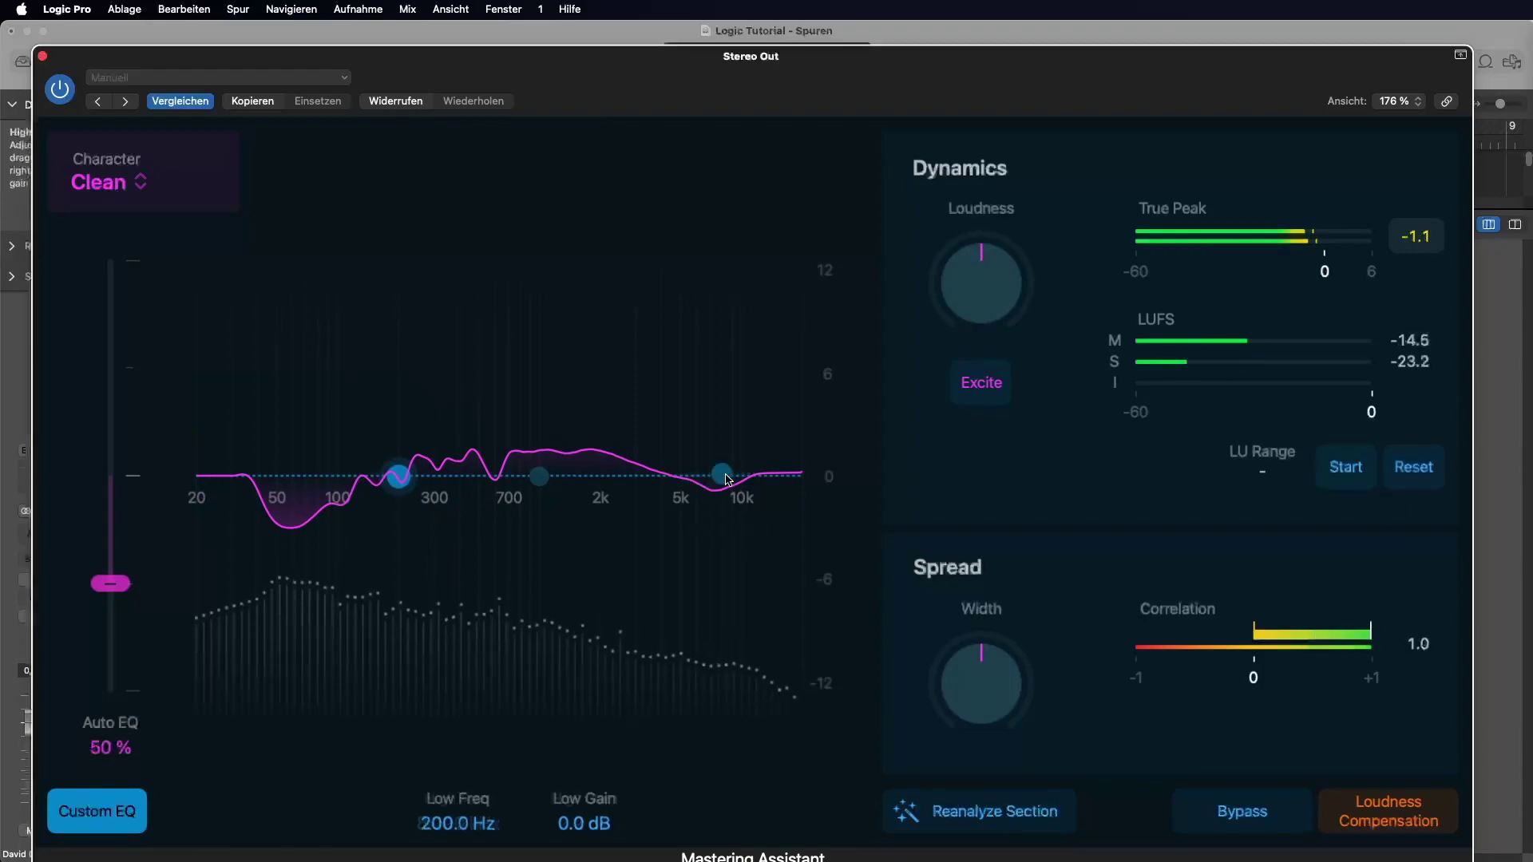
mouse_move(725, 477)
left_mouse_down()
mouse_move(695, 409)
mouse_move(721, 537)
mouse_move(796, 537)
mouse_move(763, 506)
mouse_move(763, 433)
mouse_move(793, 479)
mouse_move(752, 476)
left_mouse_up()
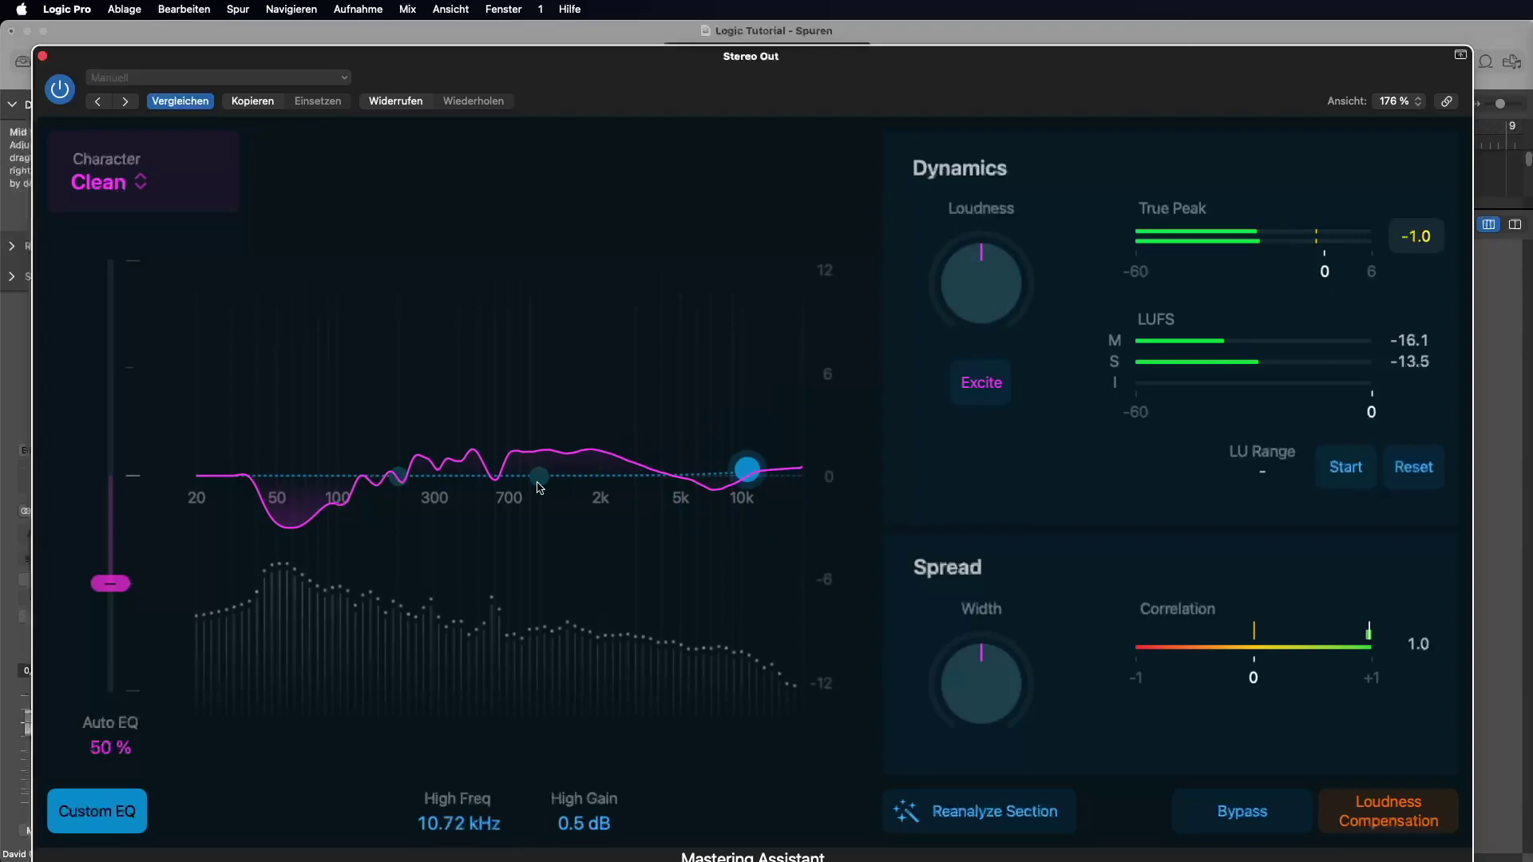
mouse_move(545, 483)
left_mouse_down()
mouse_move(572, 406)
mouse_move(484, 400)
mouse_move(614, 410)
mouse_move(531, 414)
mouse_move(546, 461)
mouse_move(432, 543)
mouse_move(505, 567)
mouse_move(542, 500)
mouse_move(529, 587)
mouse_move(403, 590)
mouse_move(484, 619)
mouse_move(583, 617)
mouse_move(561, 405)
mouse_move(493, 377)
mouse_move(610, 463)
mouse_move(543, 481)
left_mouse_up()
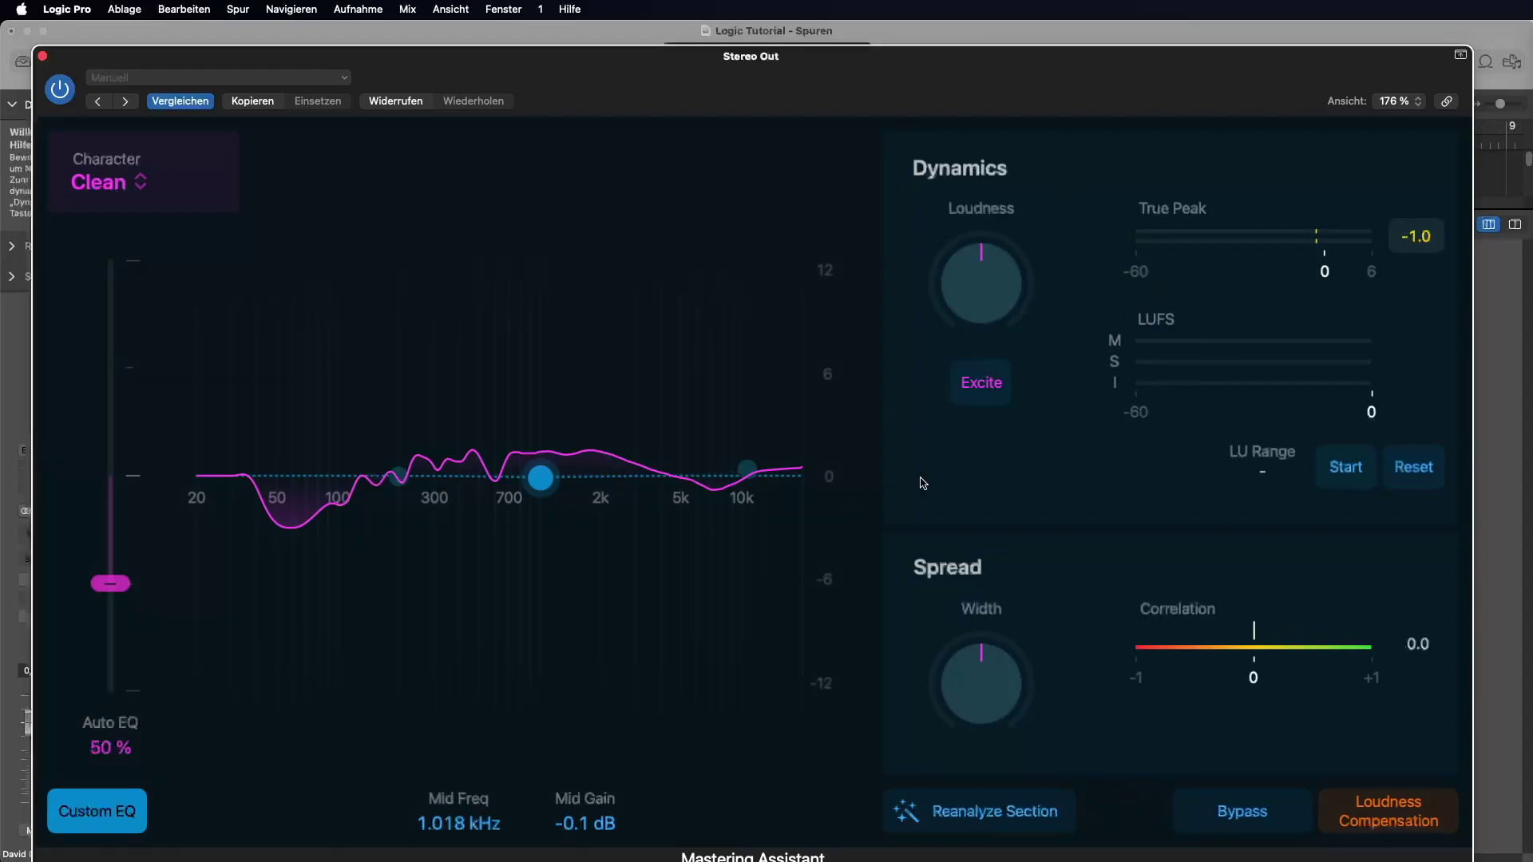
- Raise the Loudness amount and start playback to hear it
left_click_drag(969, 301, 982, 157)
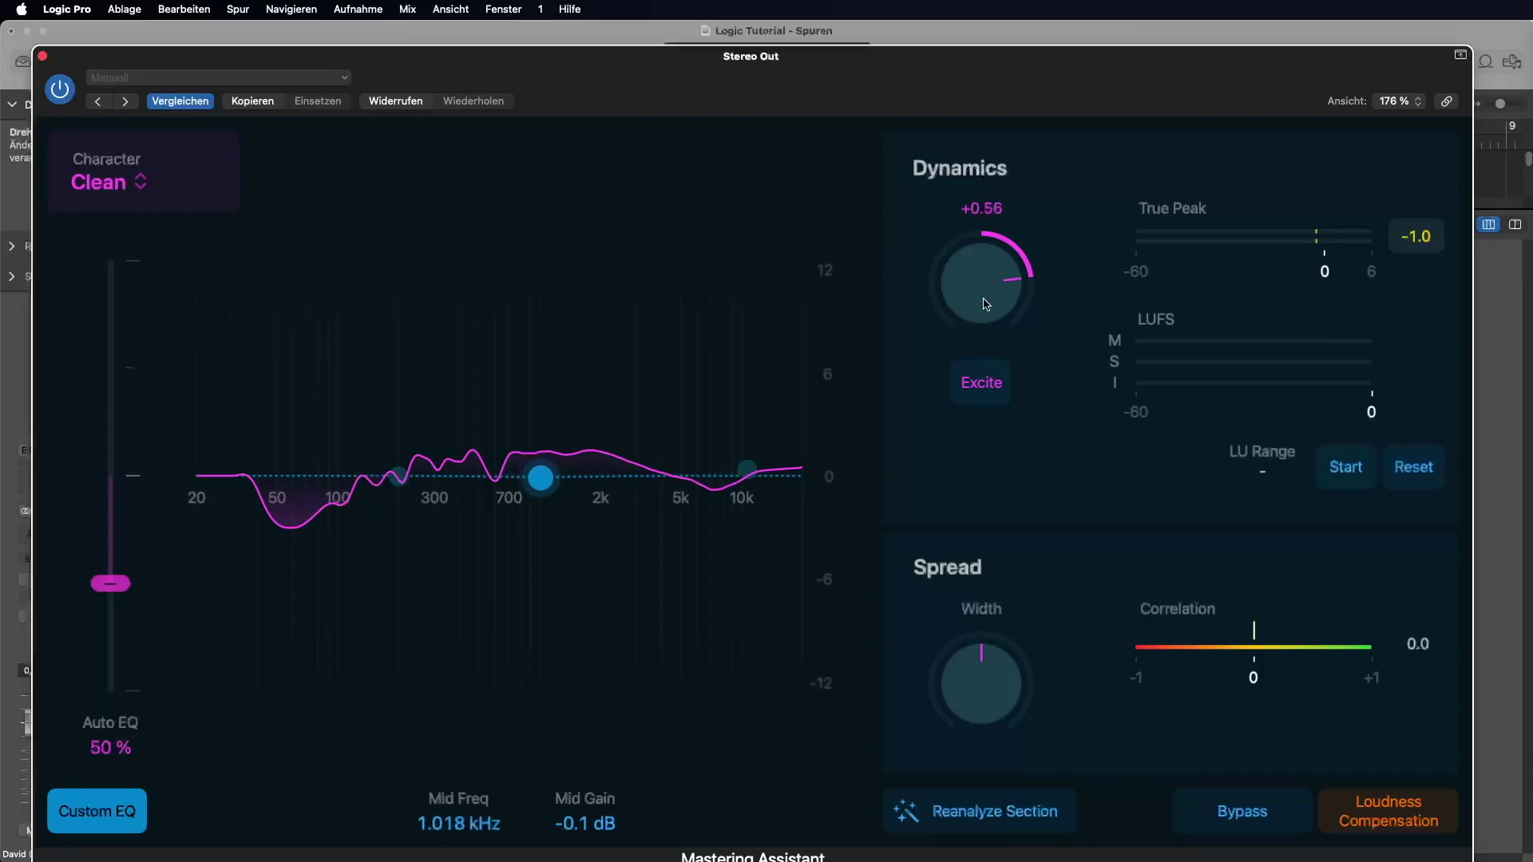
mouse_move(988, 302)
left_mouse_down()
mouse_move(989, 281)
mouse_move(1002, 294)
left_mouse_up()
left_click_drag(979, 279, 1023, 64)
key("space")
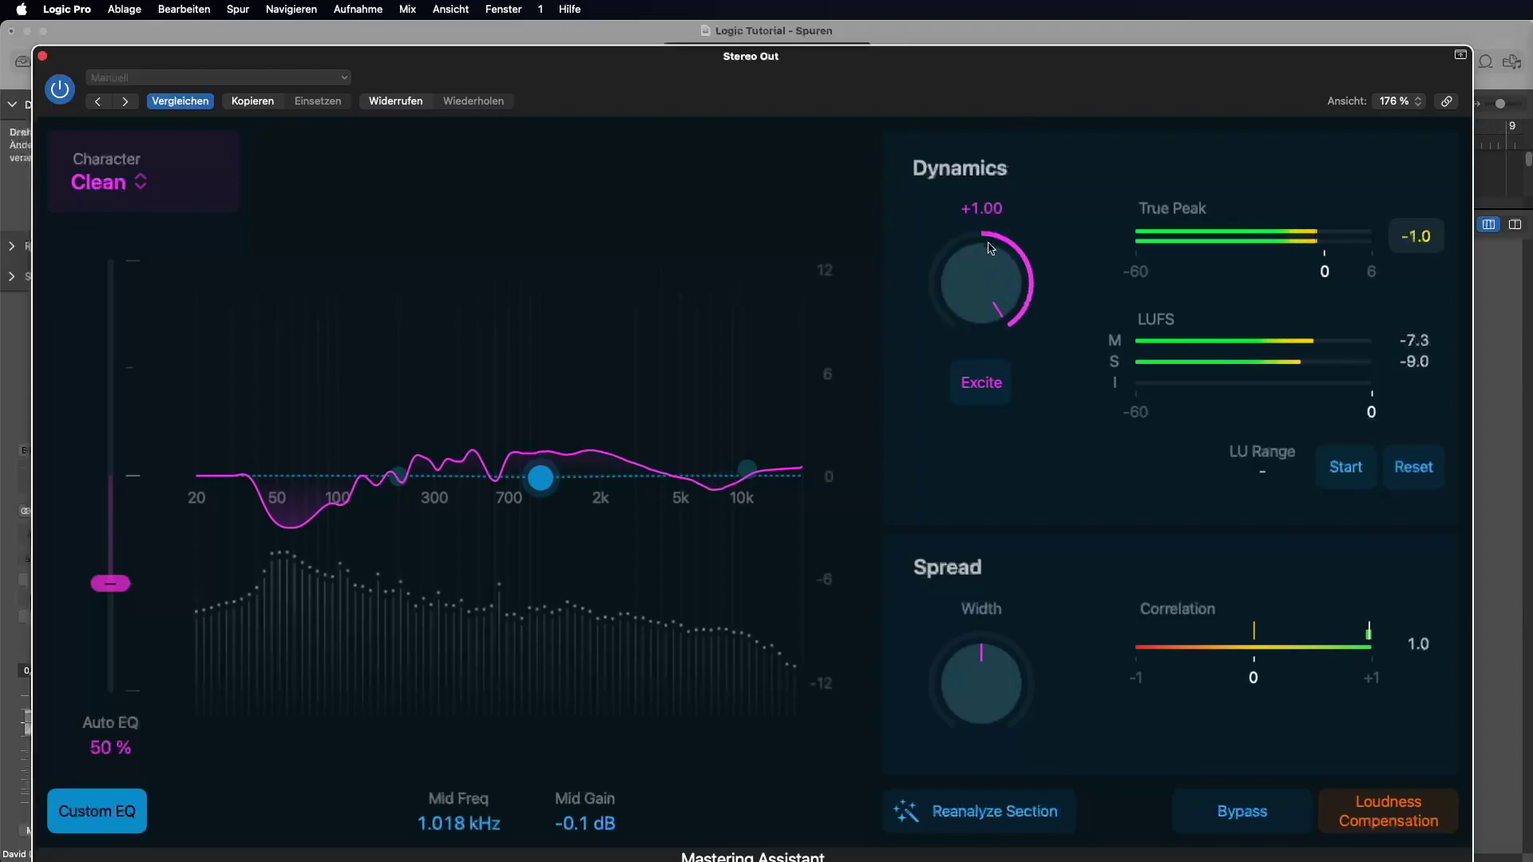
- Lower Loudness from maximum, stop playback, and settle it just above neutral
left_click_drag(990, 250, 1062, 335)
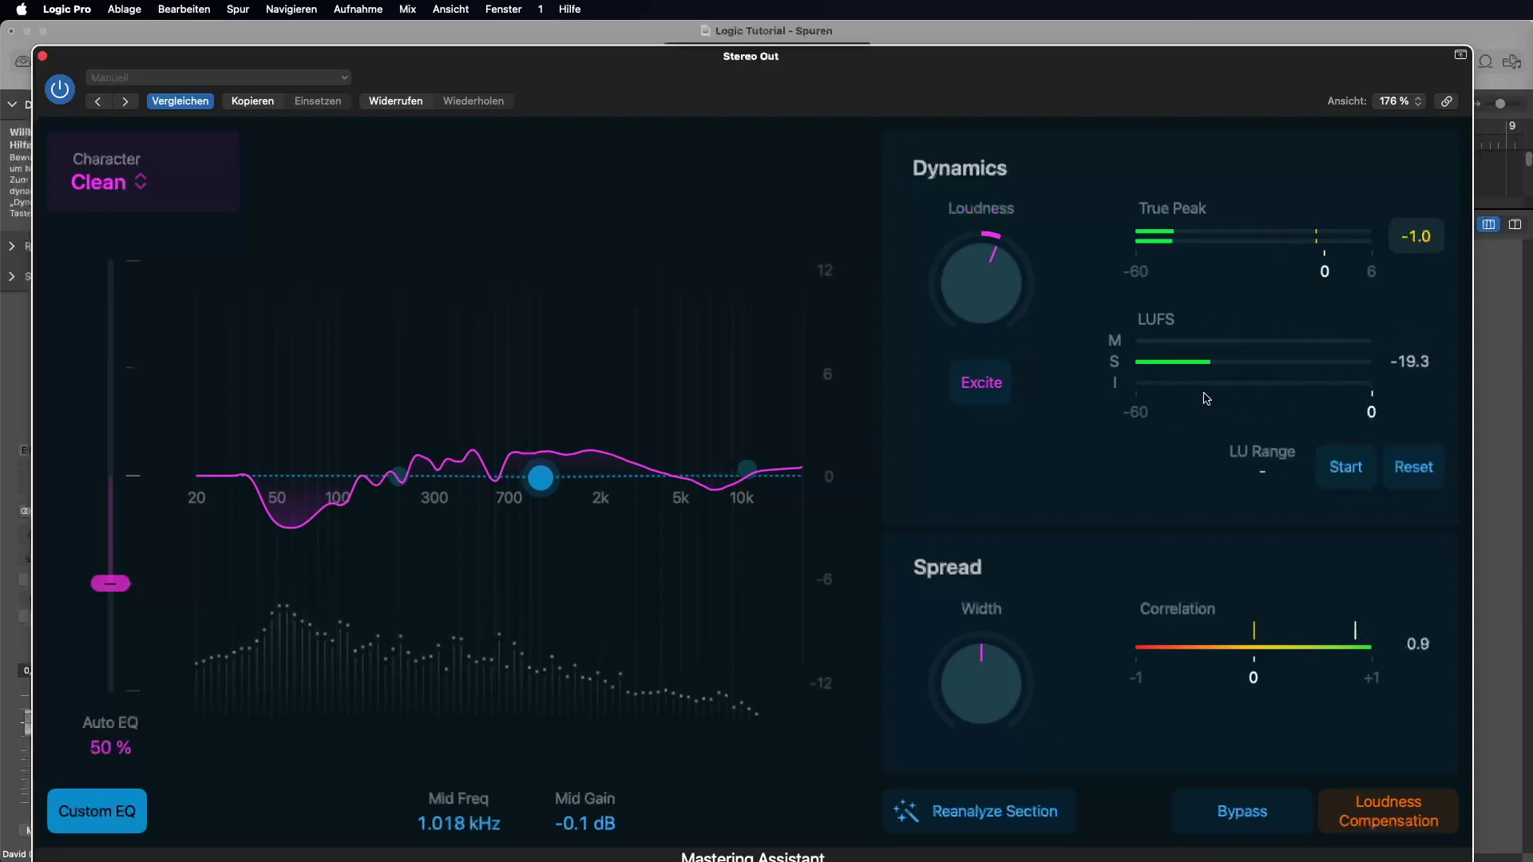
key("space")
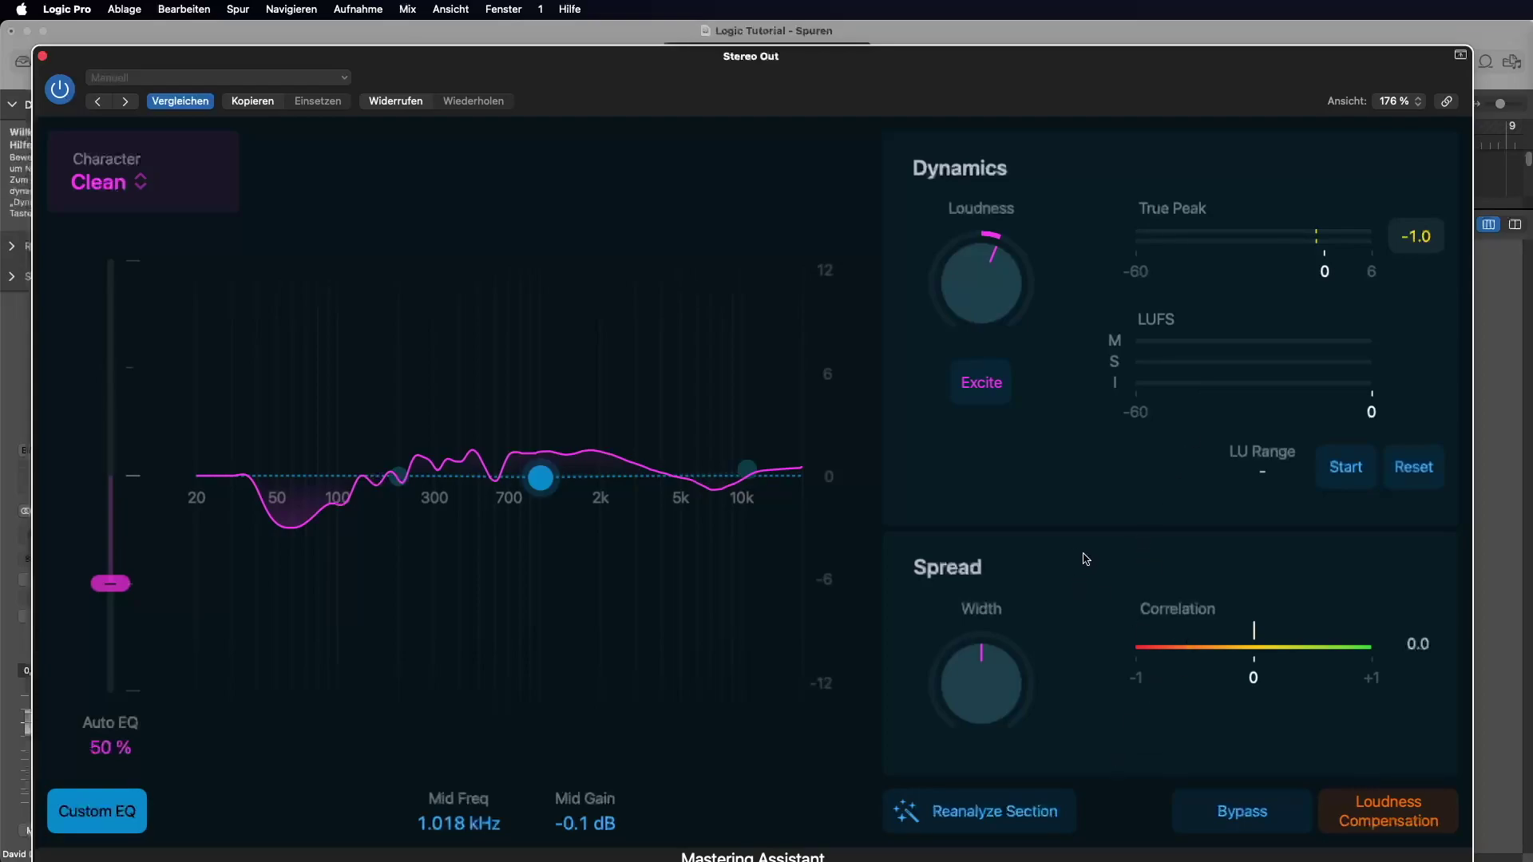
left_click_drag(992, 302, 991, 310)
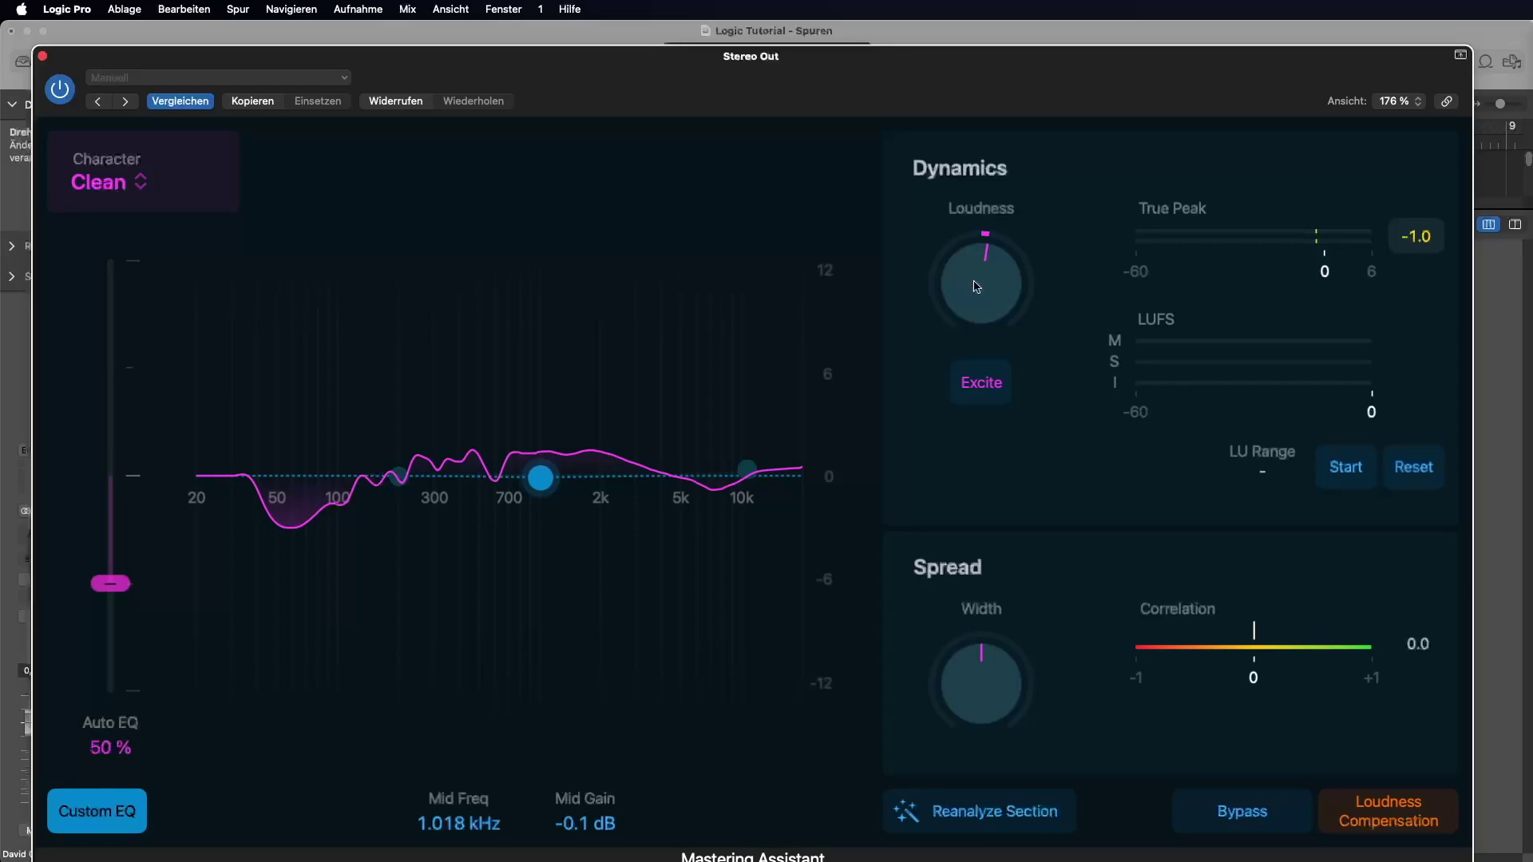
left_click_drag(976, 285, 1045, 364)
- Toggle Excite on and off to compare its effect
left_click(987, 388)
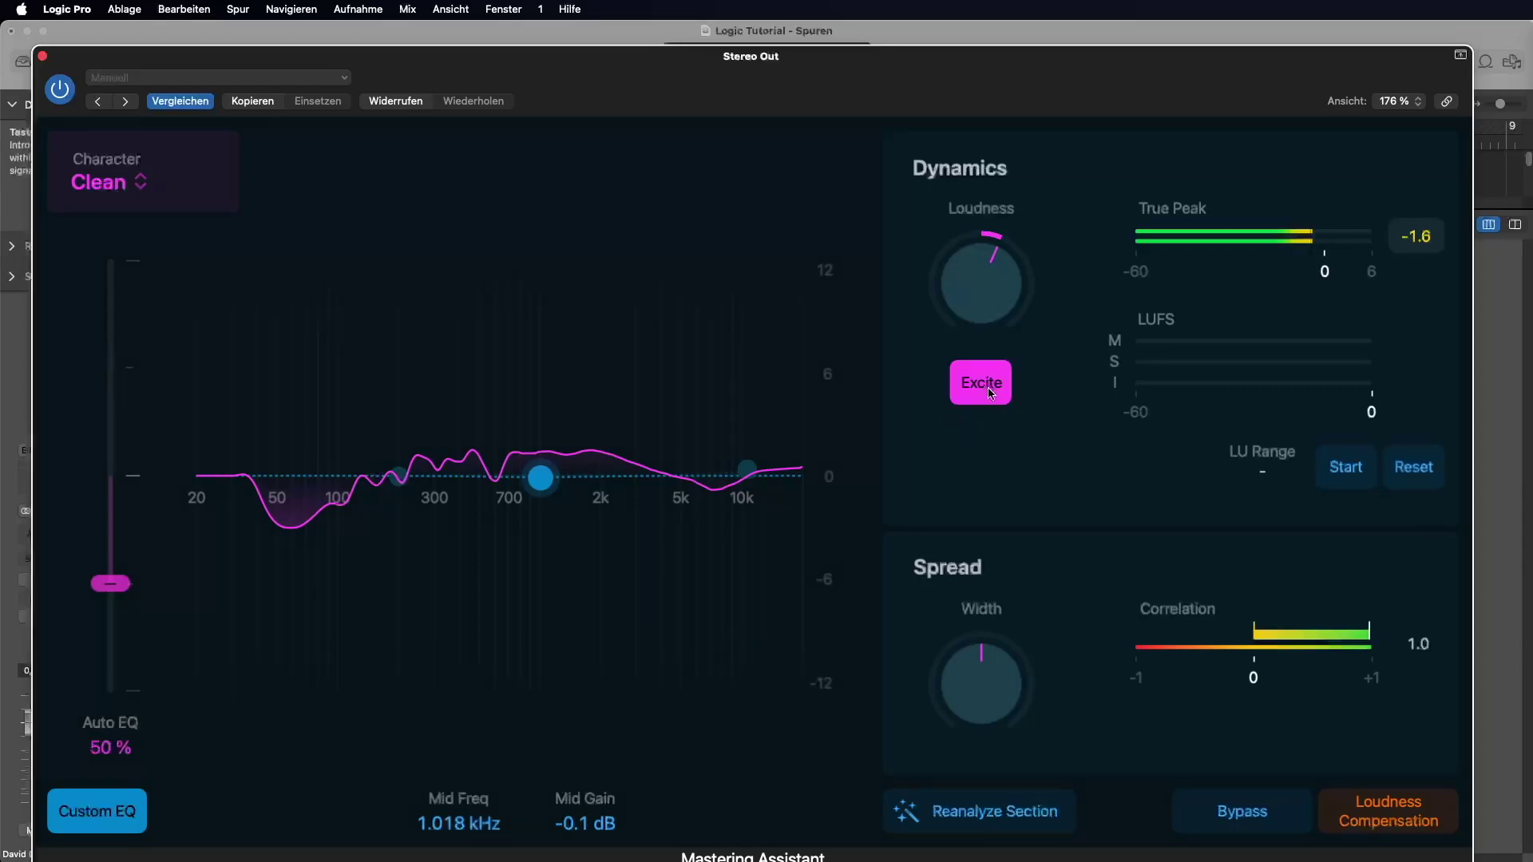
left_click(985, 393)
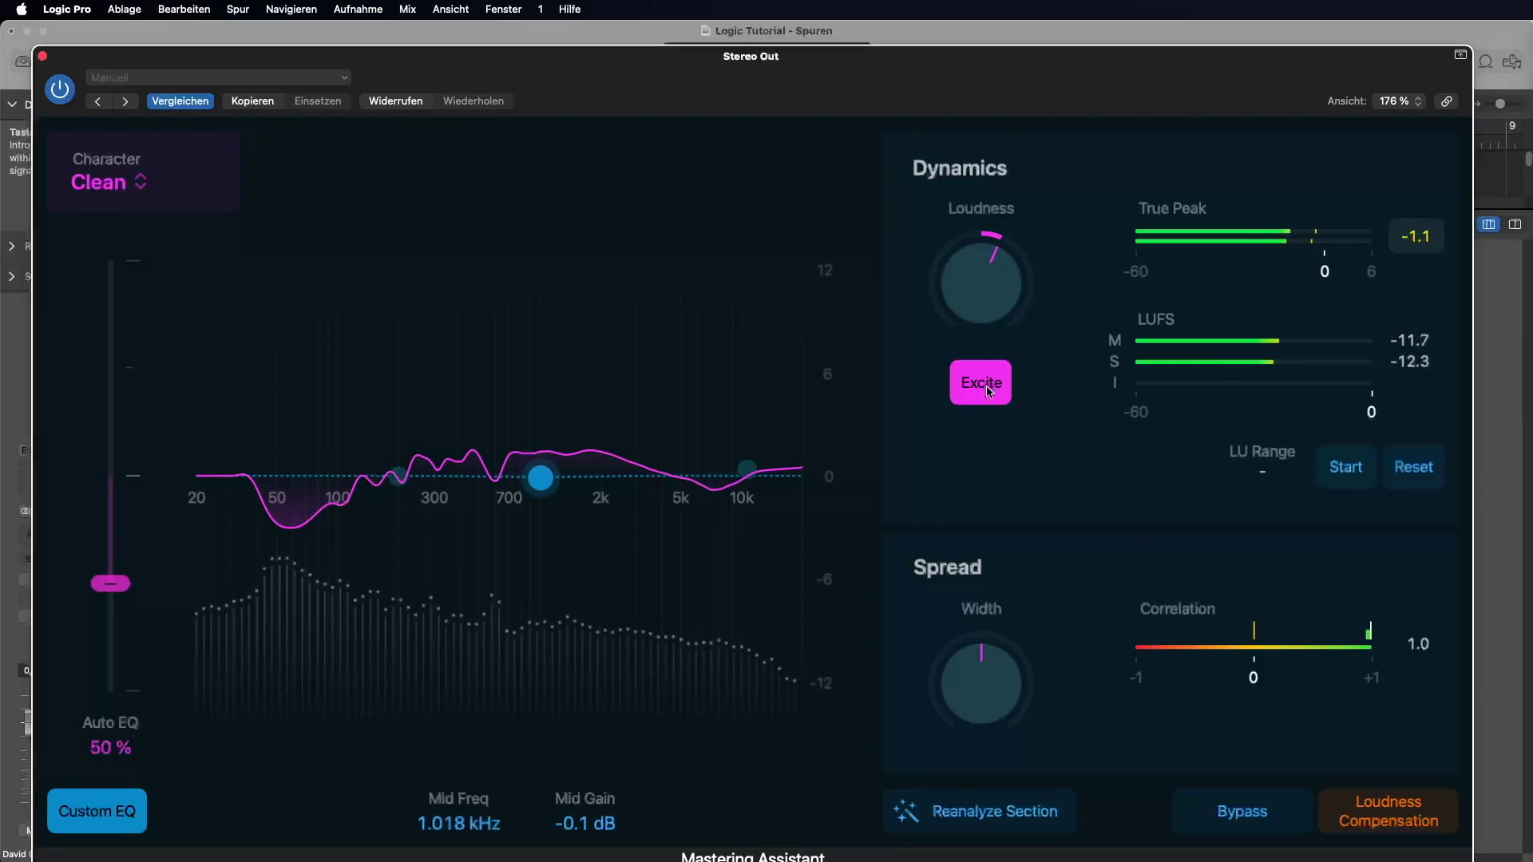
left_click(989, 393)
left_click(989, 391)
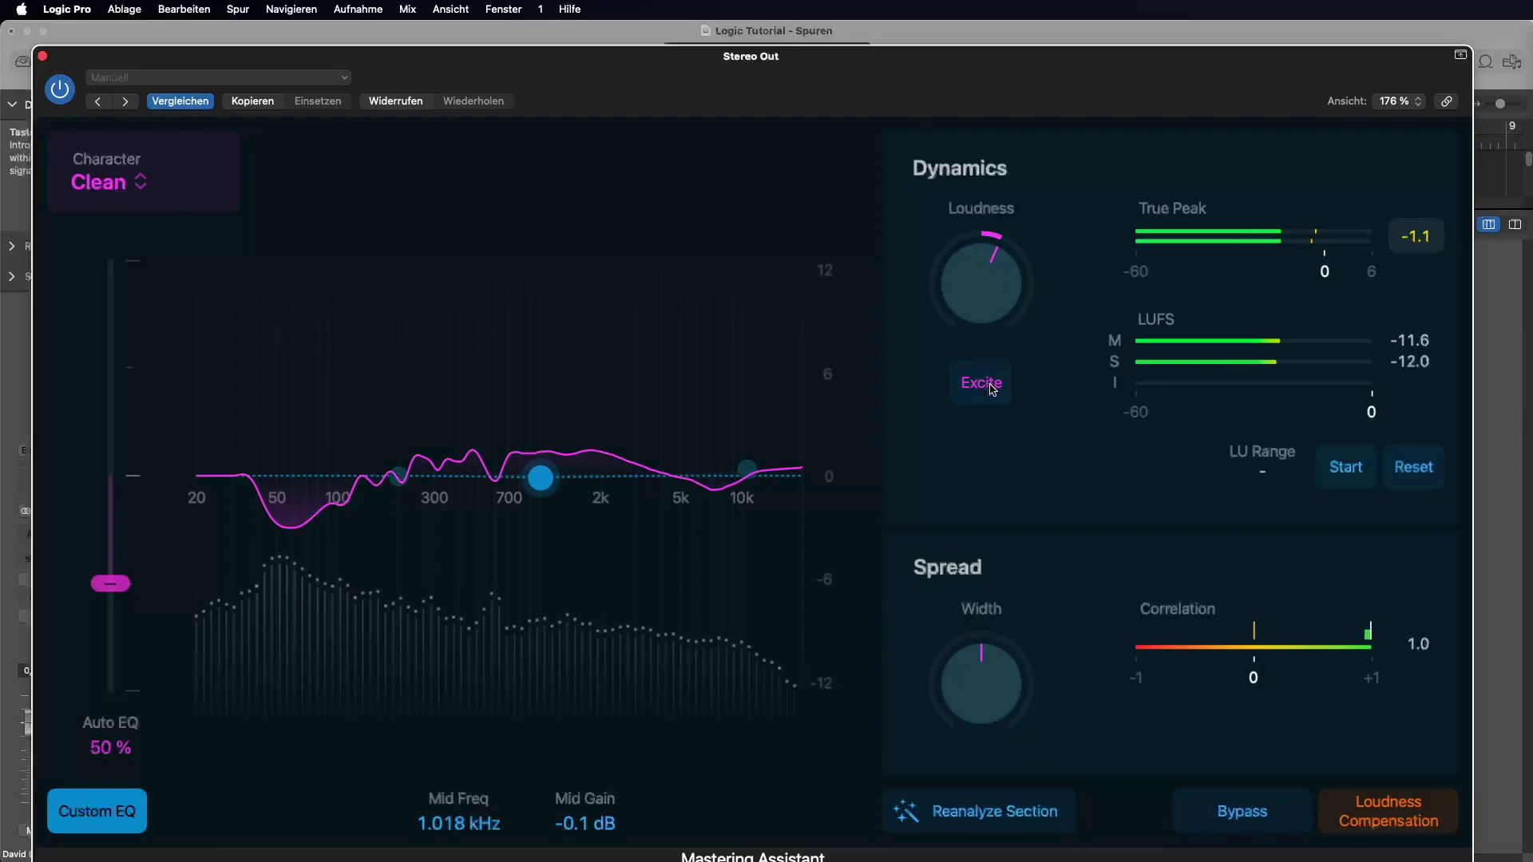
- Set Auto EQ to 54 %, switch Excite on, and raise Loudness to about +0.30
left_click_drag(110, 584, 110, 575)
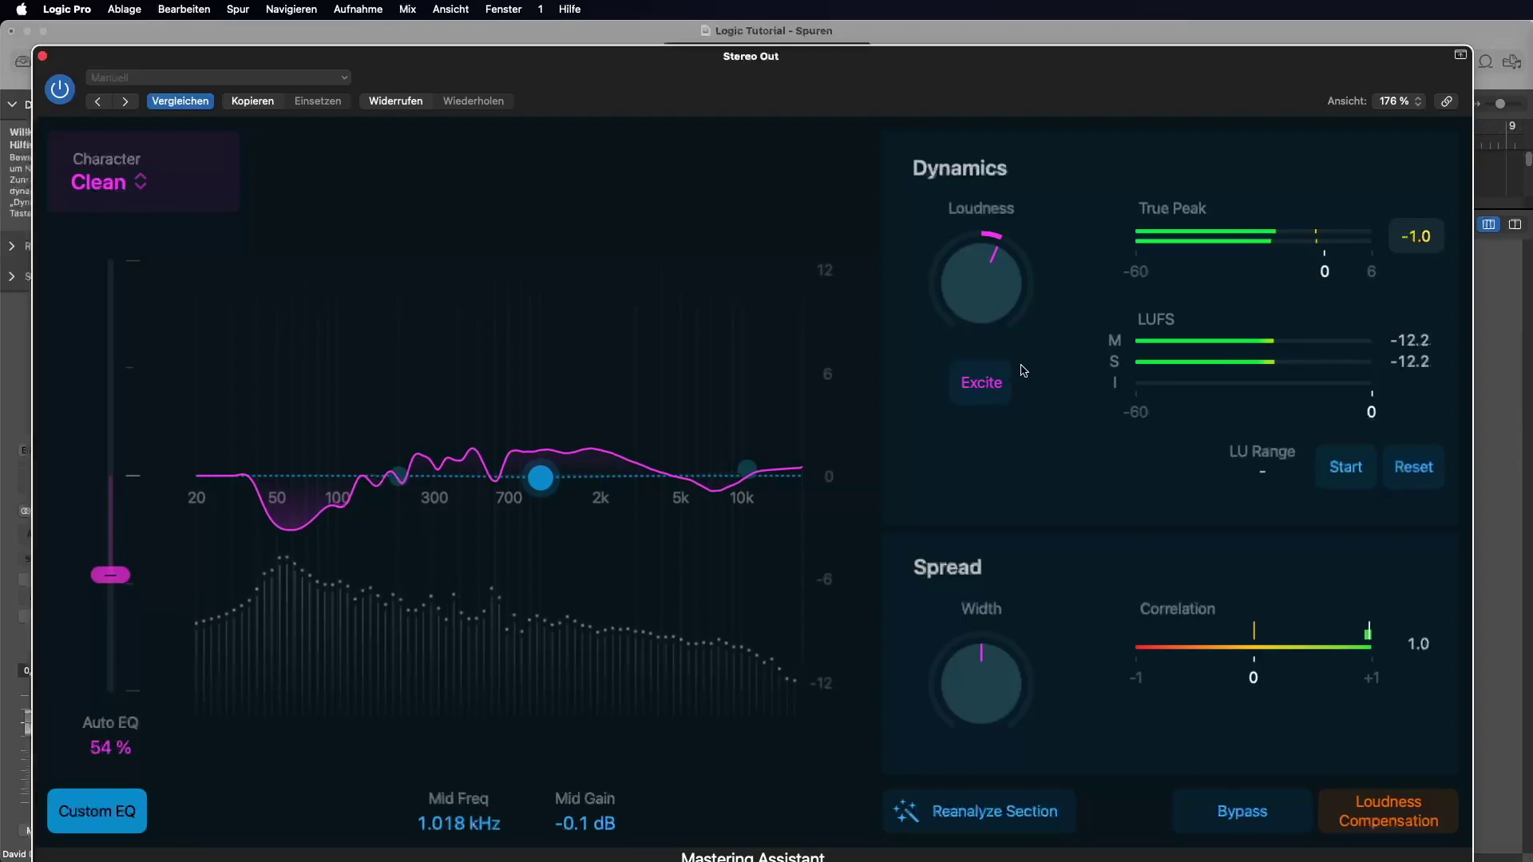
left_click(989, 392)
left_click_drag(975, 317, 978, 256)
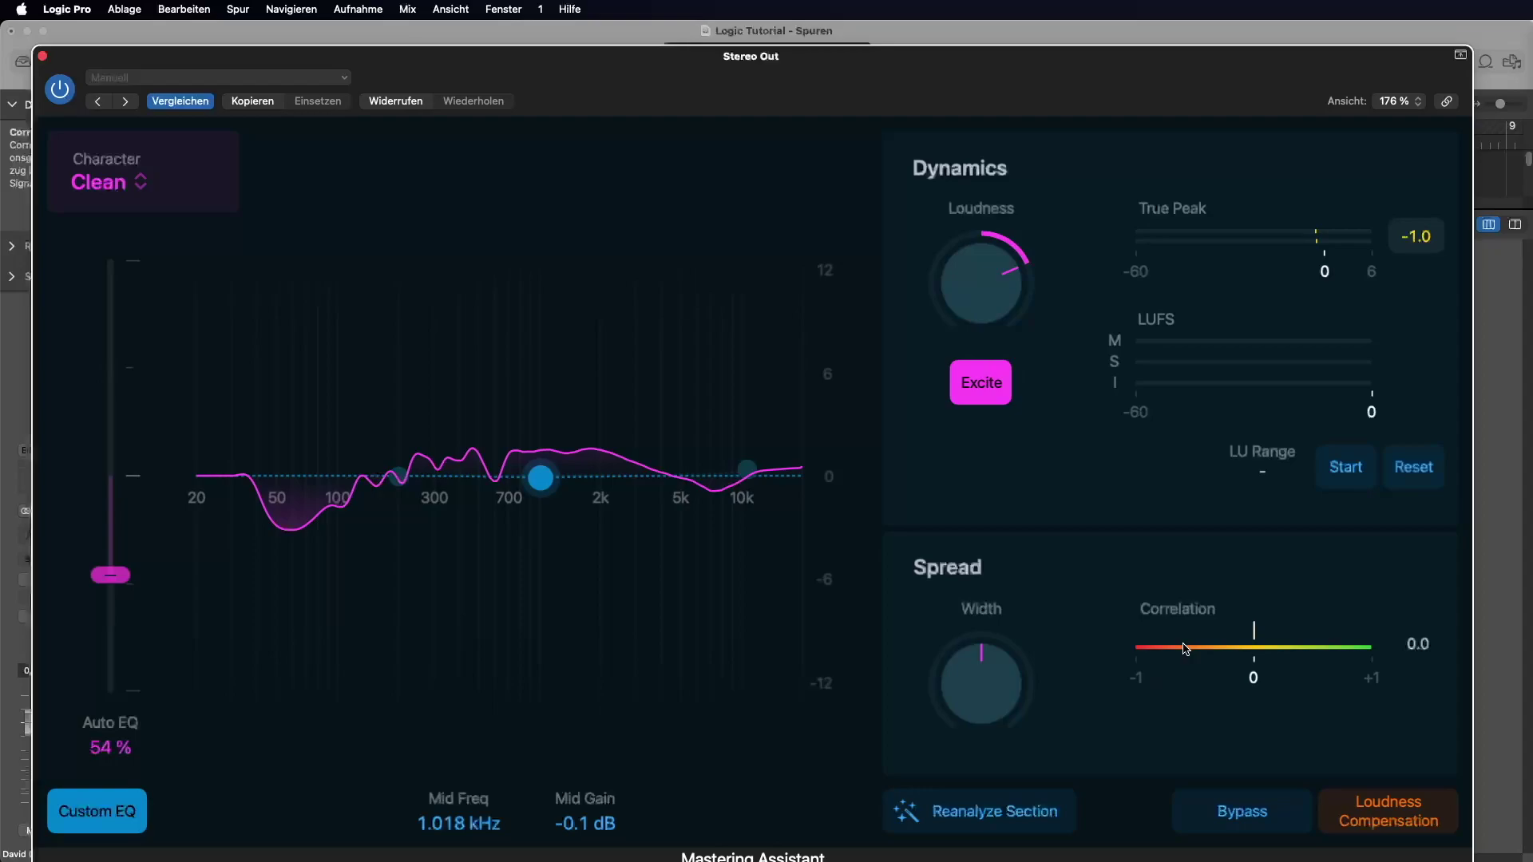
- Try stereo widths of +0.44, +0.29 and +0.05, then start playback
left_click_drag(1030, 681, 1025, 838)
left_click_drag(1001, 697, 1008, 661)
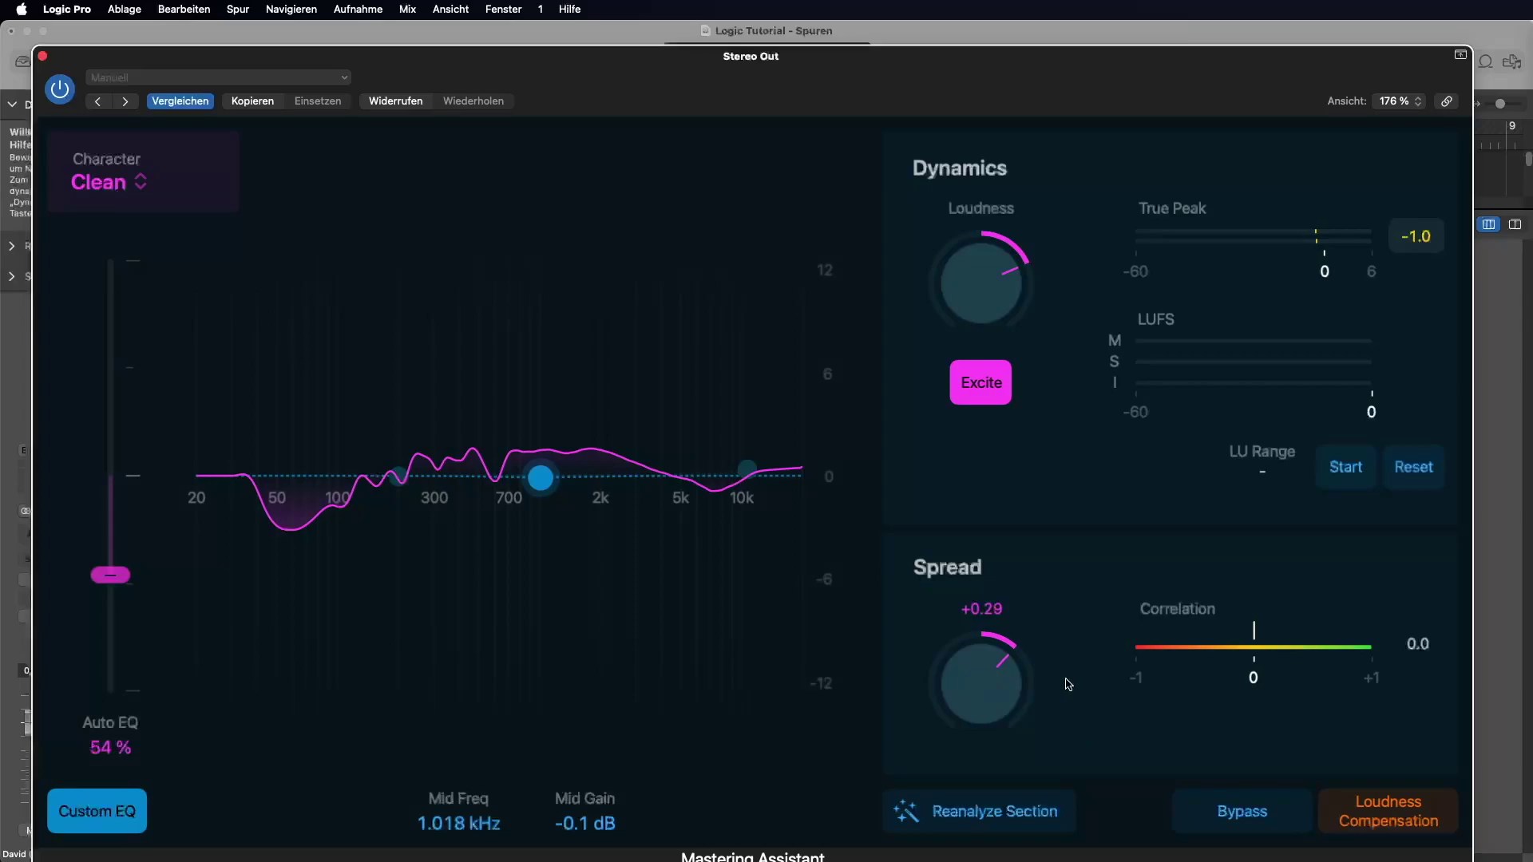
left_click_drag(1010, 688, 1006, 719)
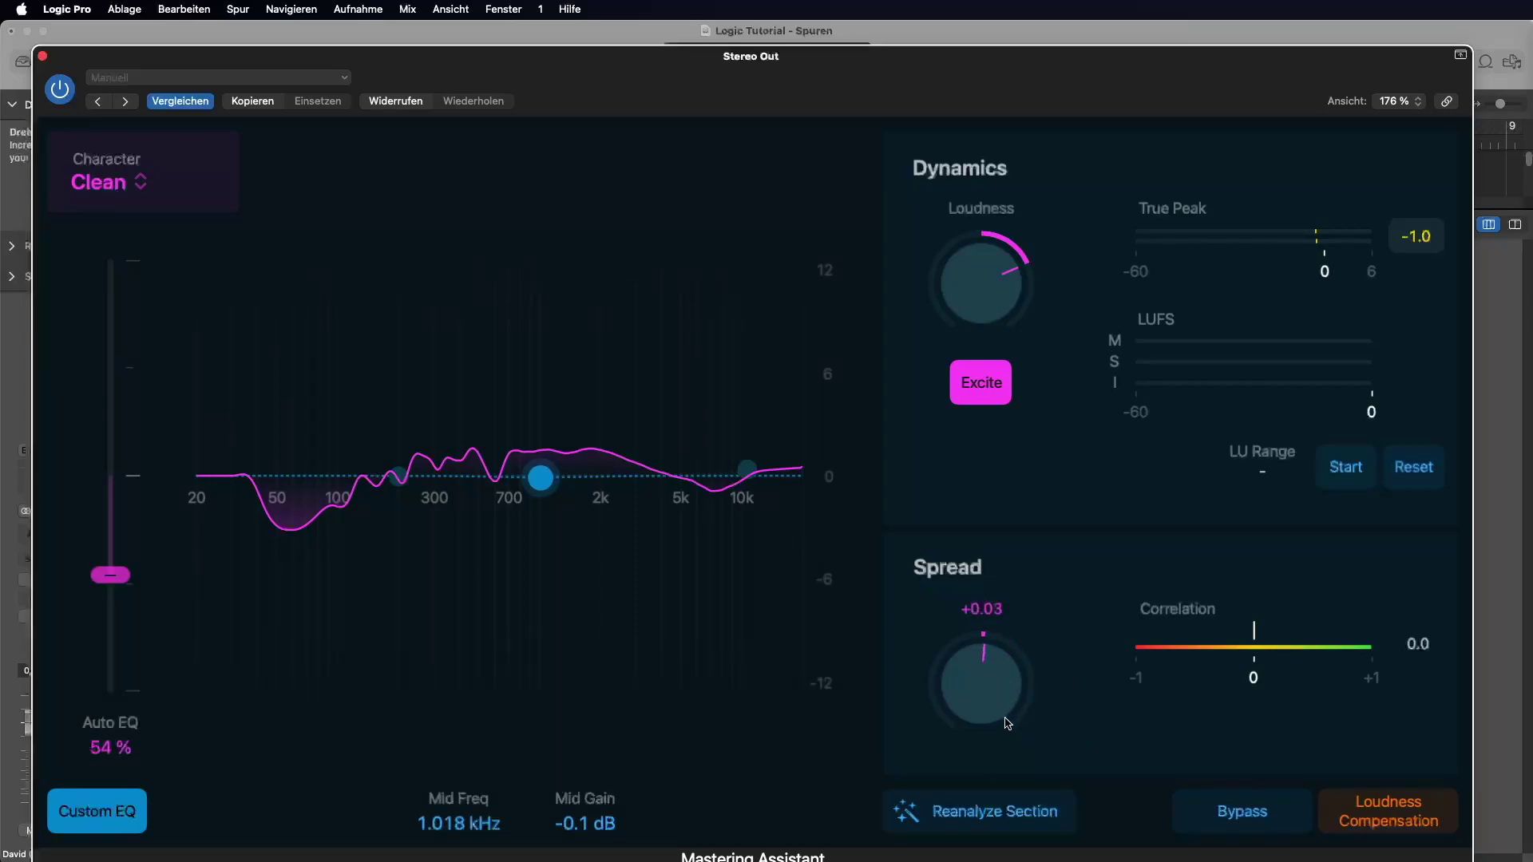
key("space")
- Audition narrower widths near mono, then settle the width around +0.20 during playback
mouse_move(976, 673)
left_mouse_down()
mouse_move(968, 696)
mouse_move(989, 673)
left_mouse_up()
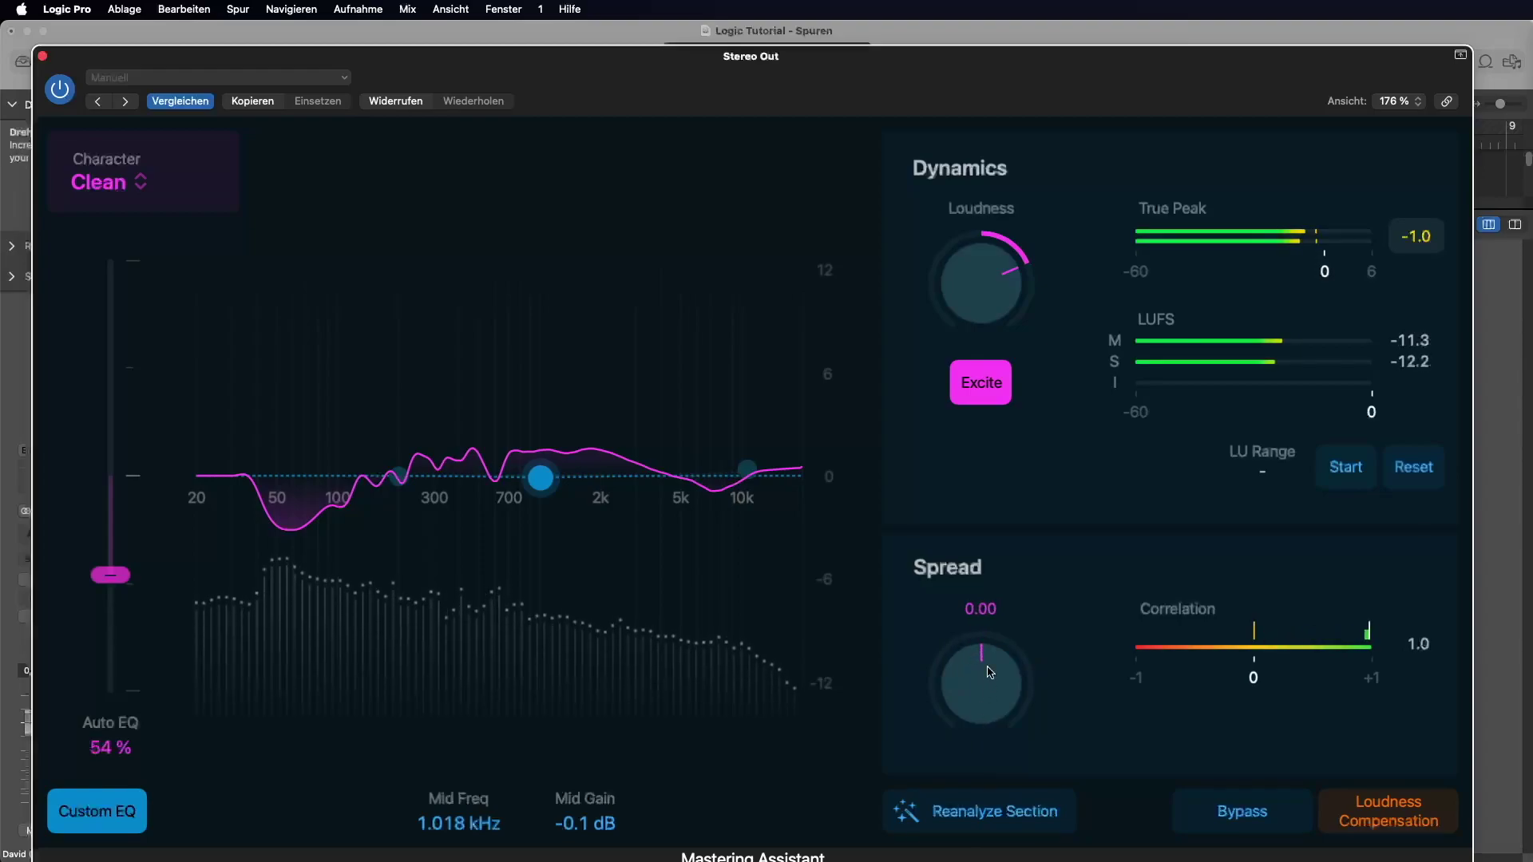
left_click_drag(990, 669, 1006, 712)
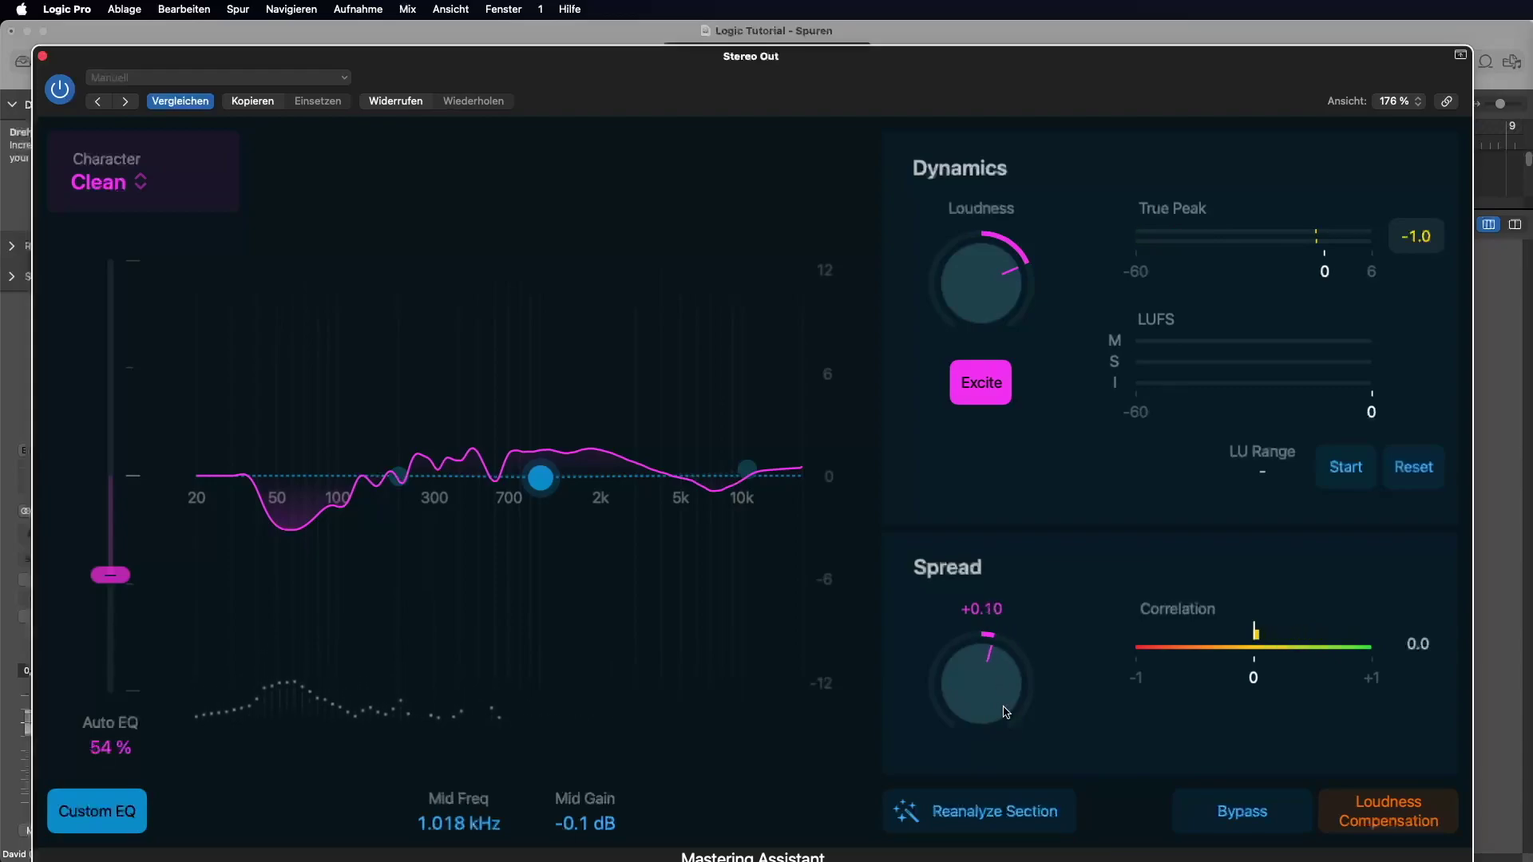
key("space")
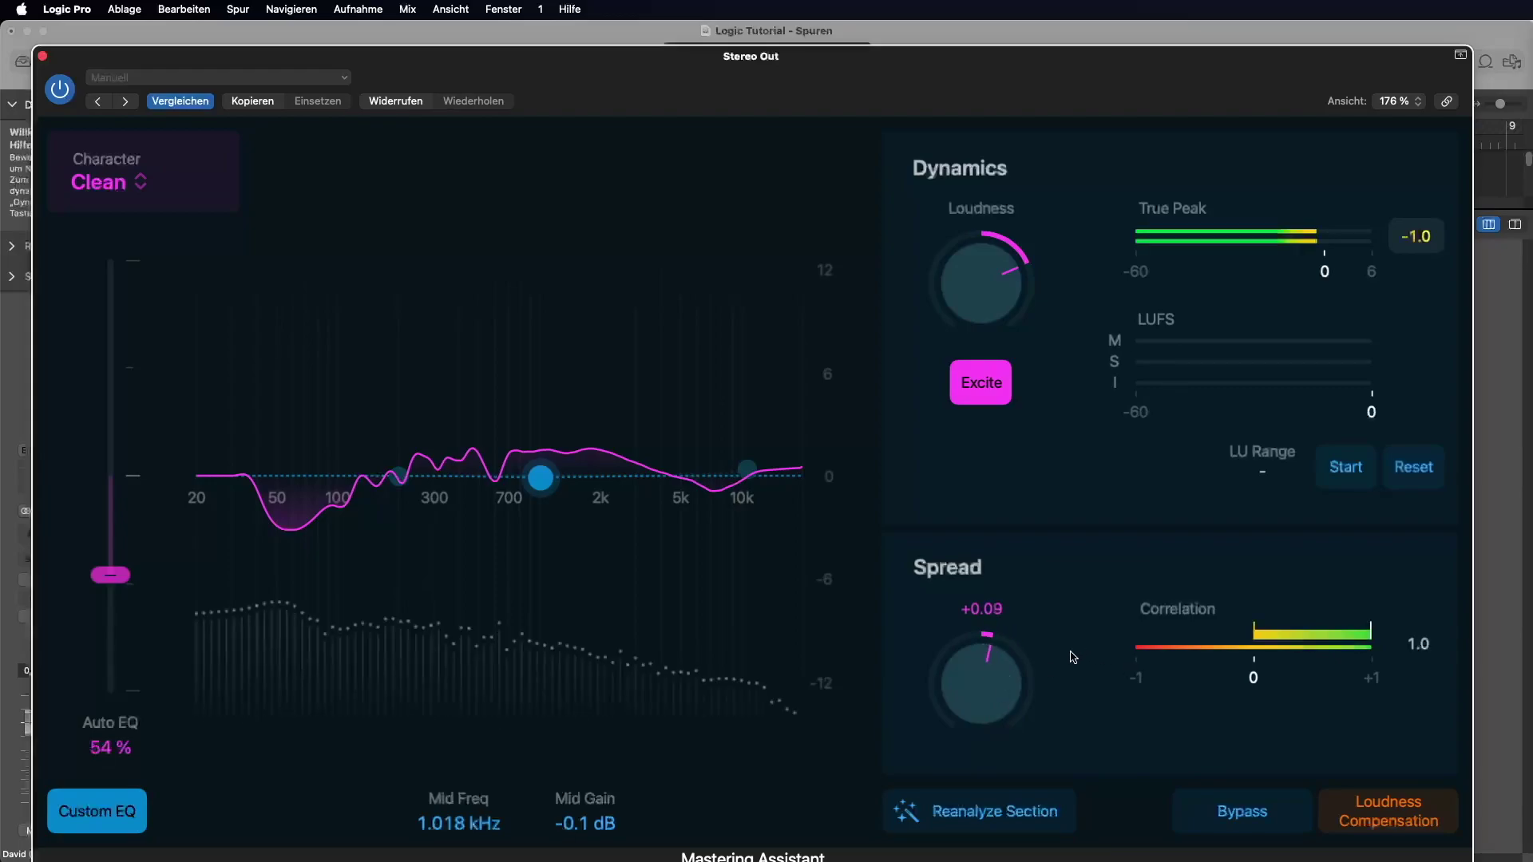
left_click_drag(985, 680, 1000, 624)
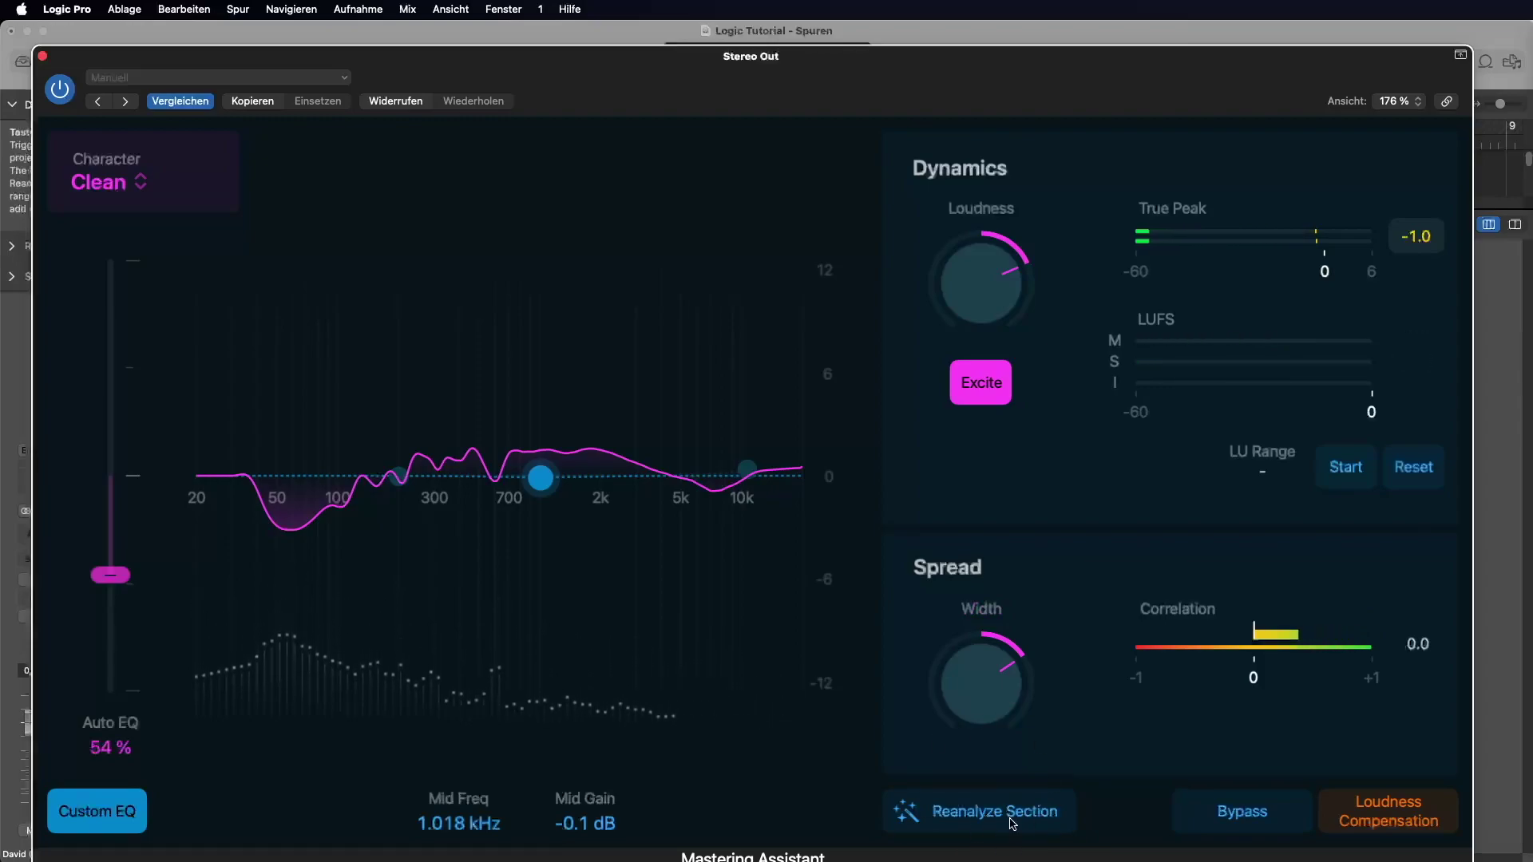
- Enable Cycle and set the loop range to cover bars 1–3
left_click_drag(896, 100, 903, 287)
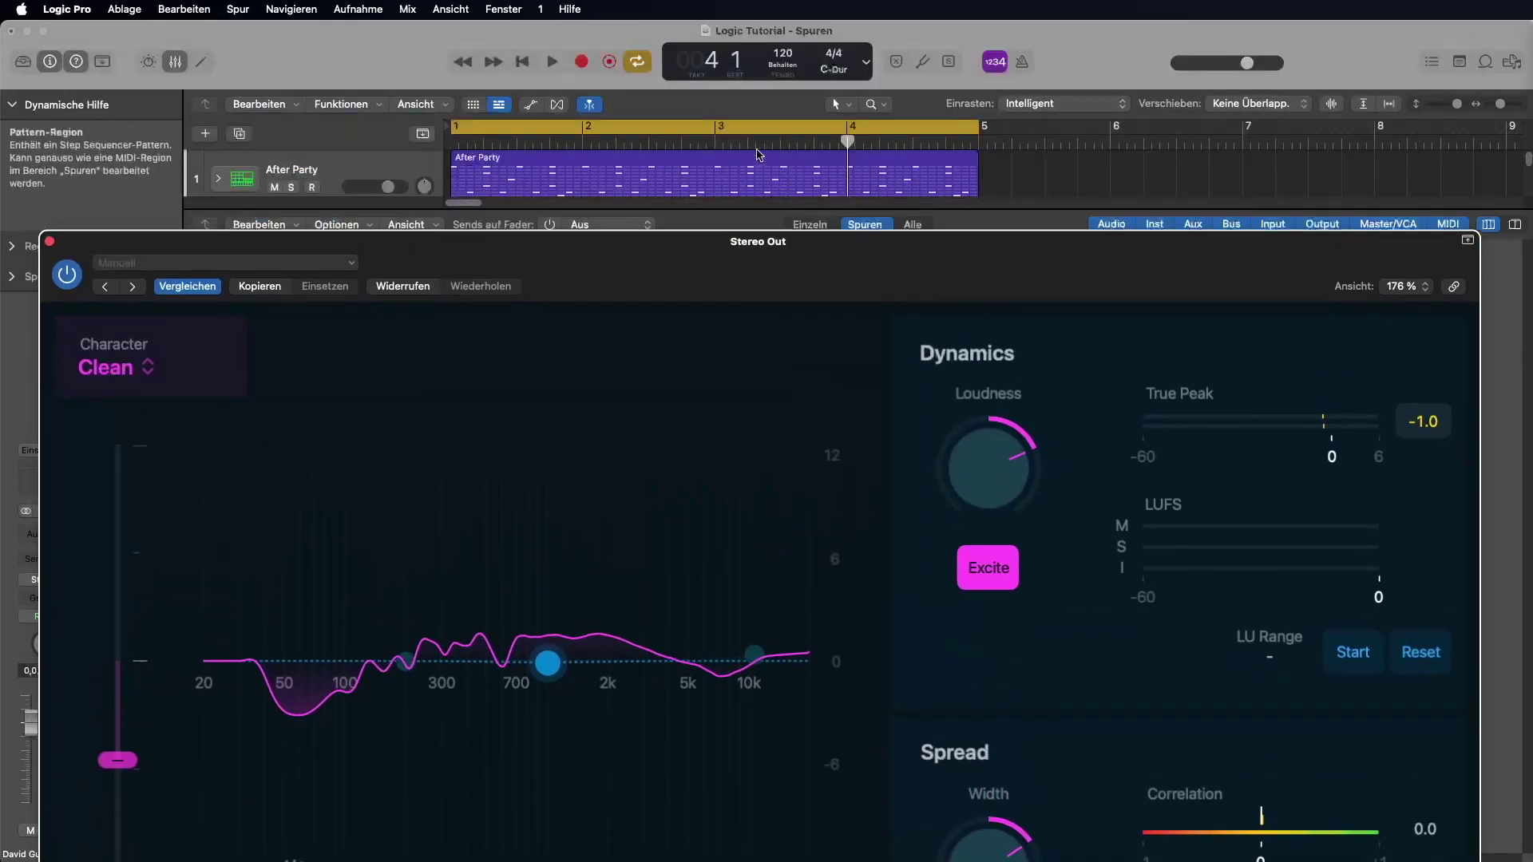
left_click(581, 133)
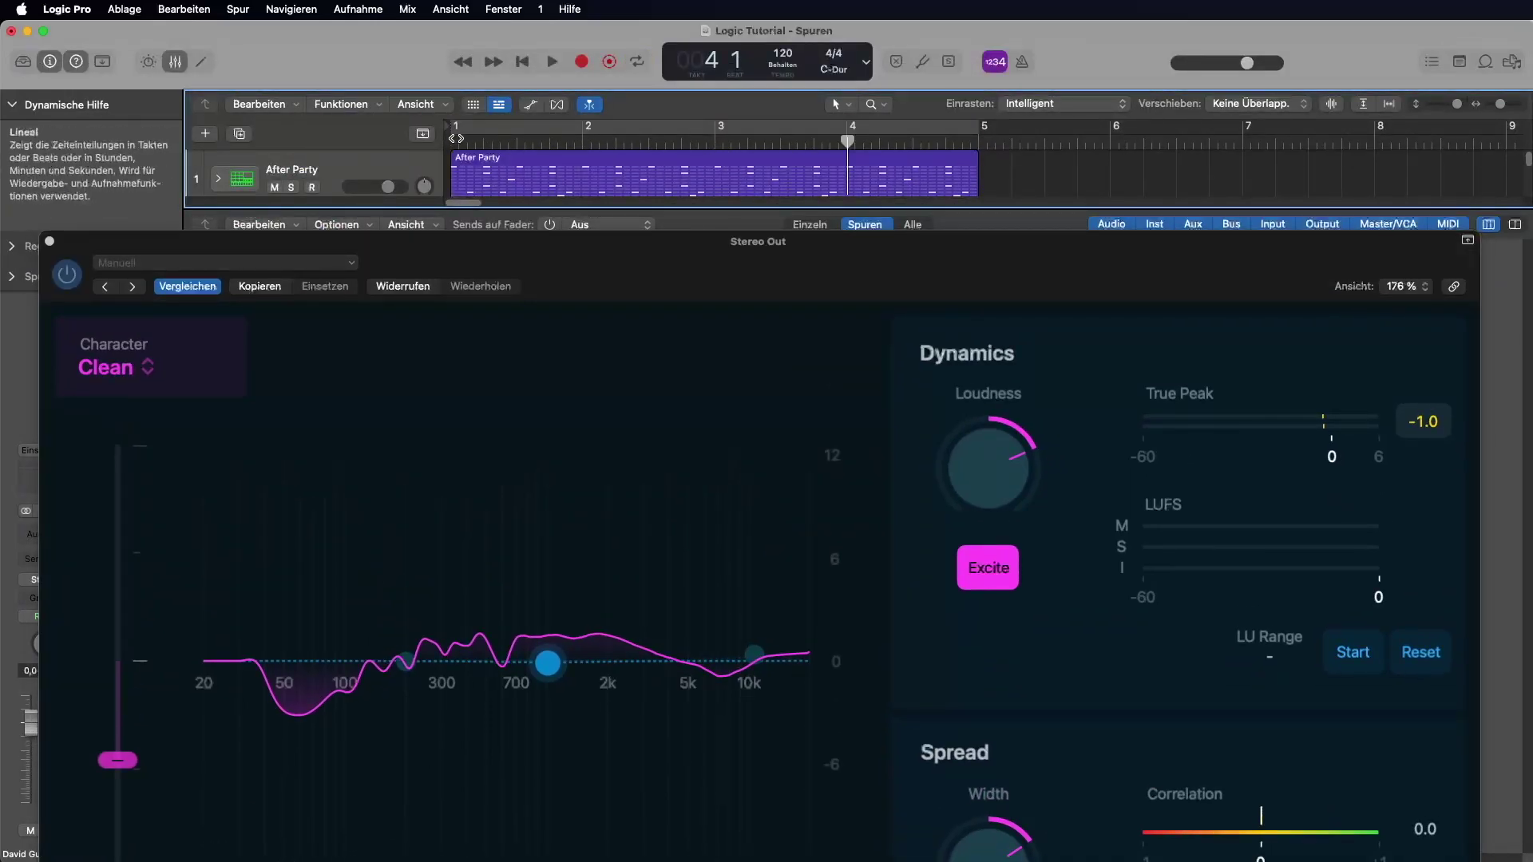
left_click(581, 134)
left_click_drag(979, 133, 715, 134)
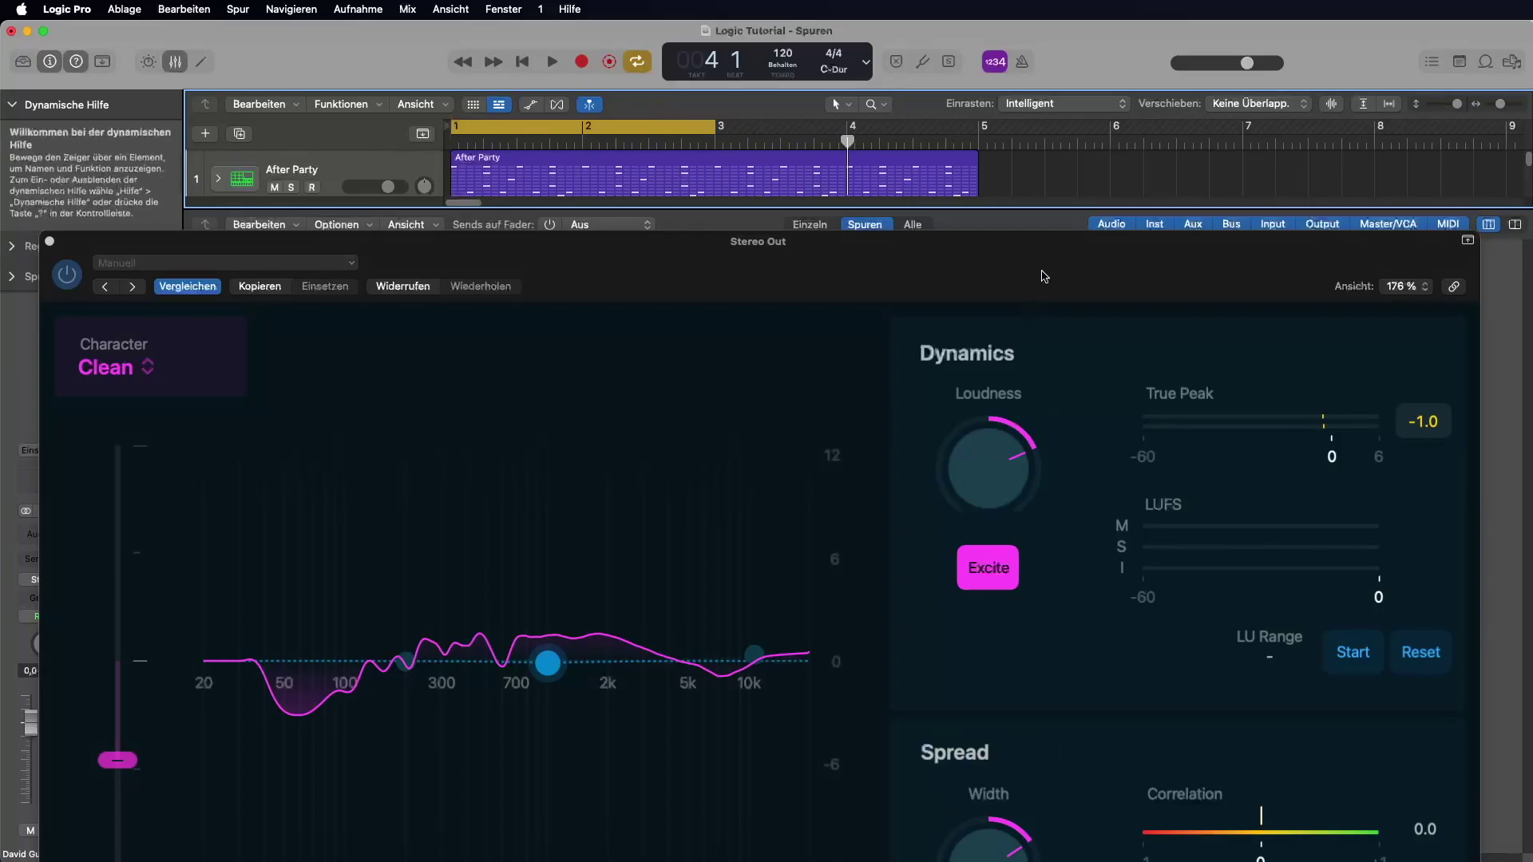
- Return the Stereo Out window over the tracks and reanalyze the section
left_click_drag(1037, 241, 1027, 107)
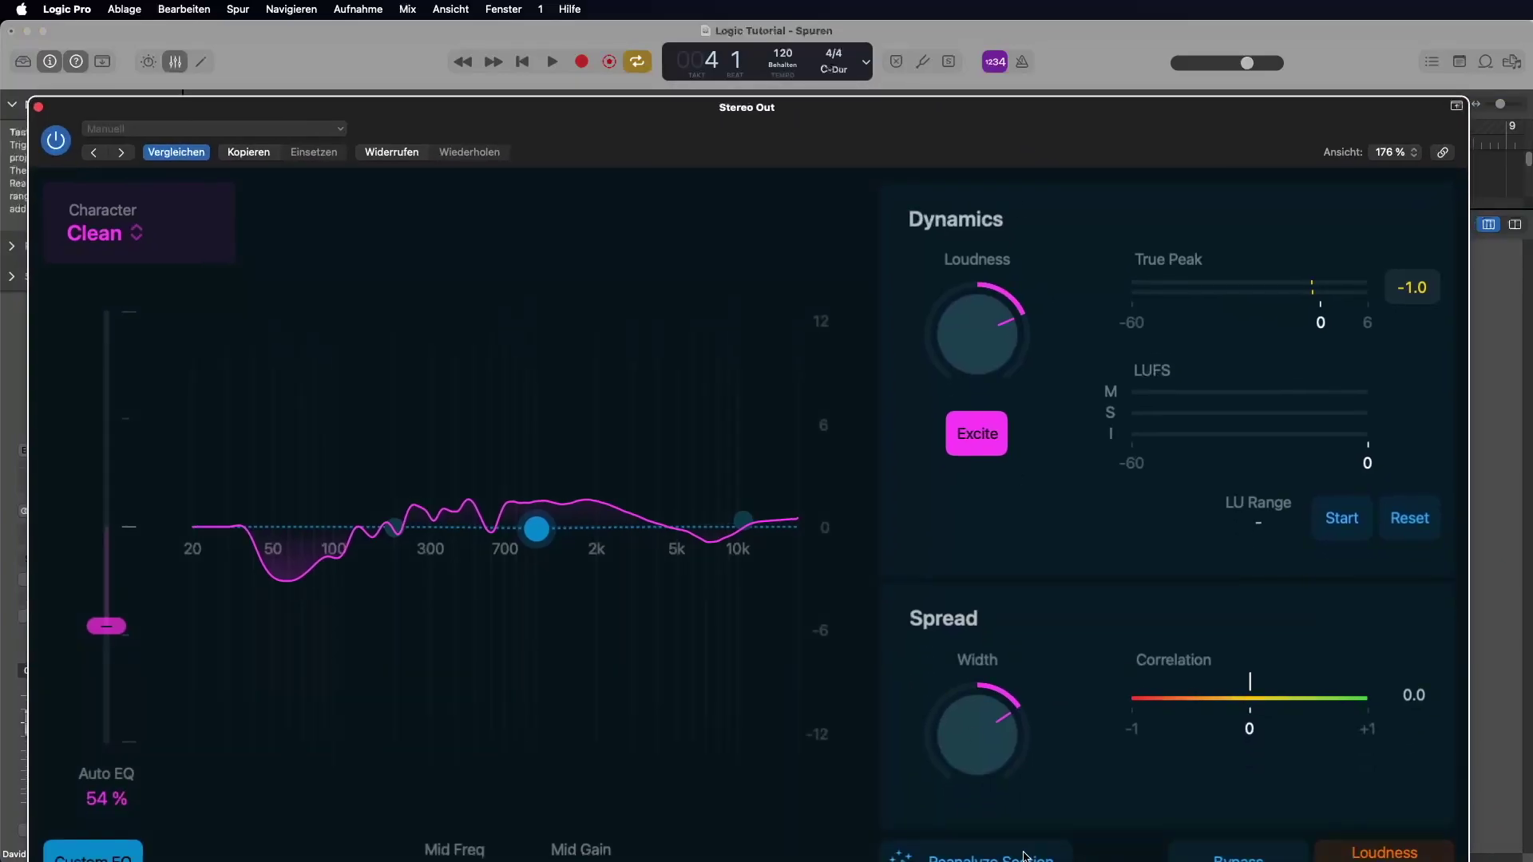
left_click_drag(951, 170, 964, 116)
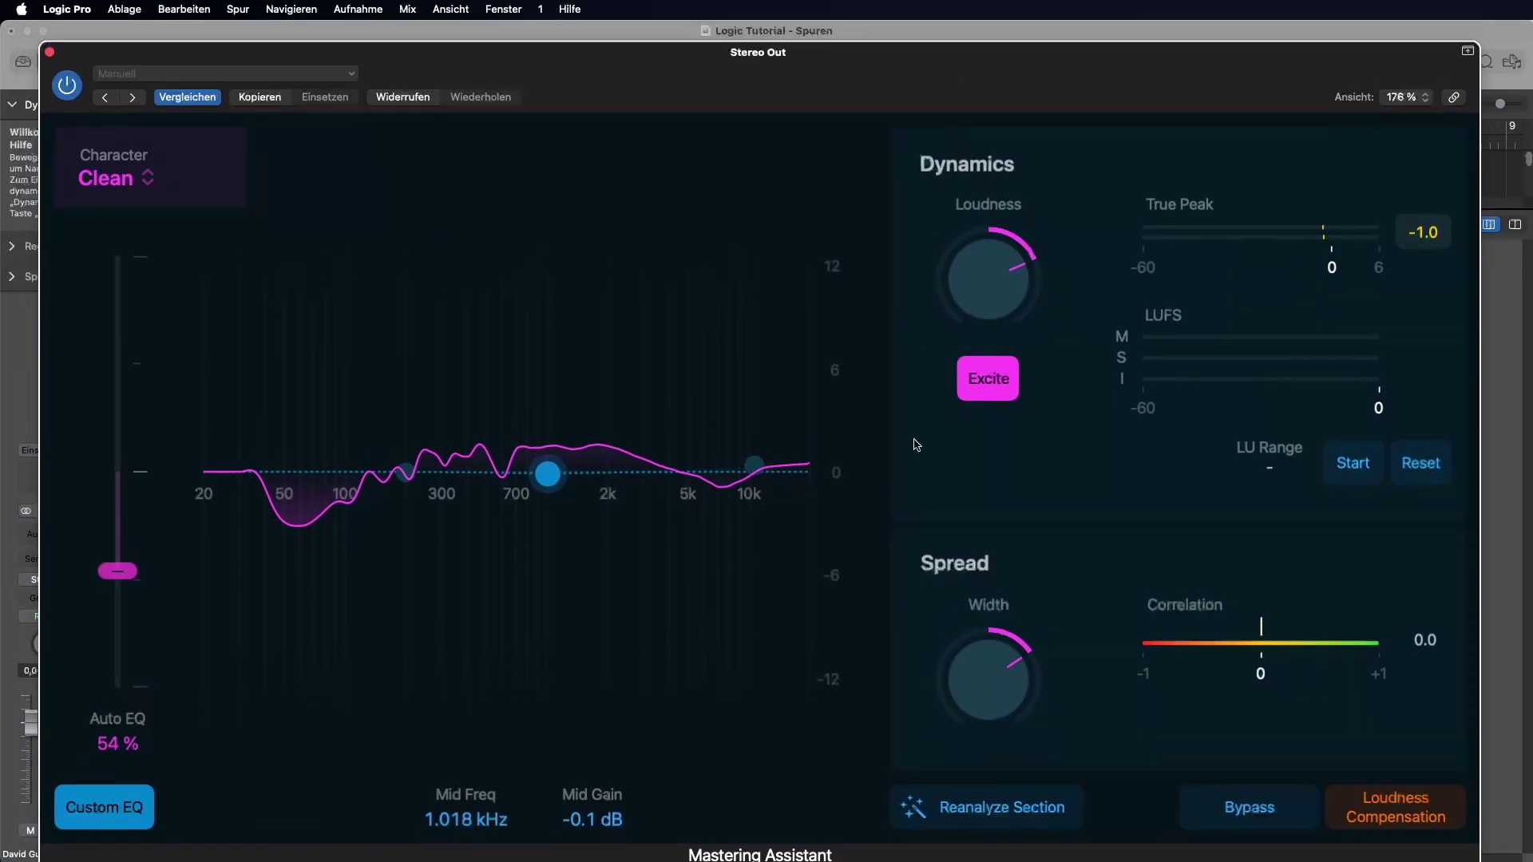
left_click(1011, 811)
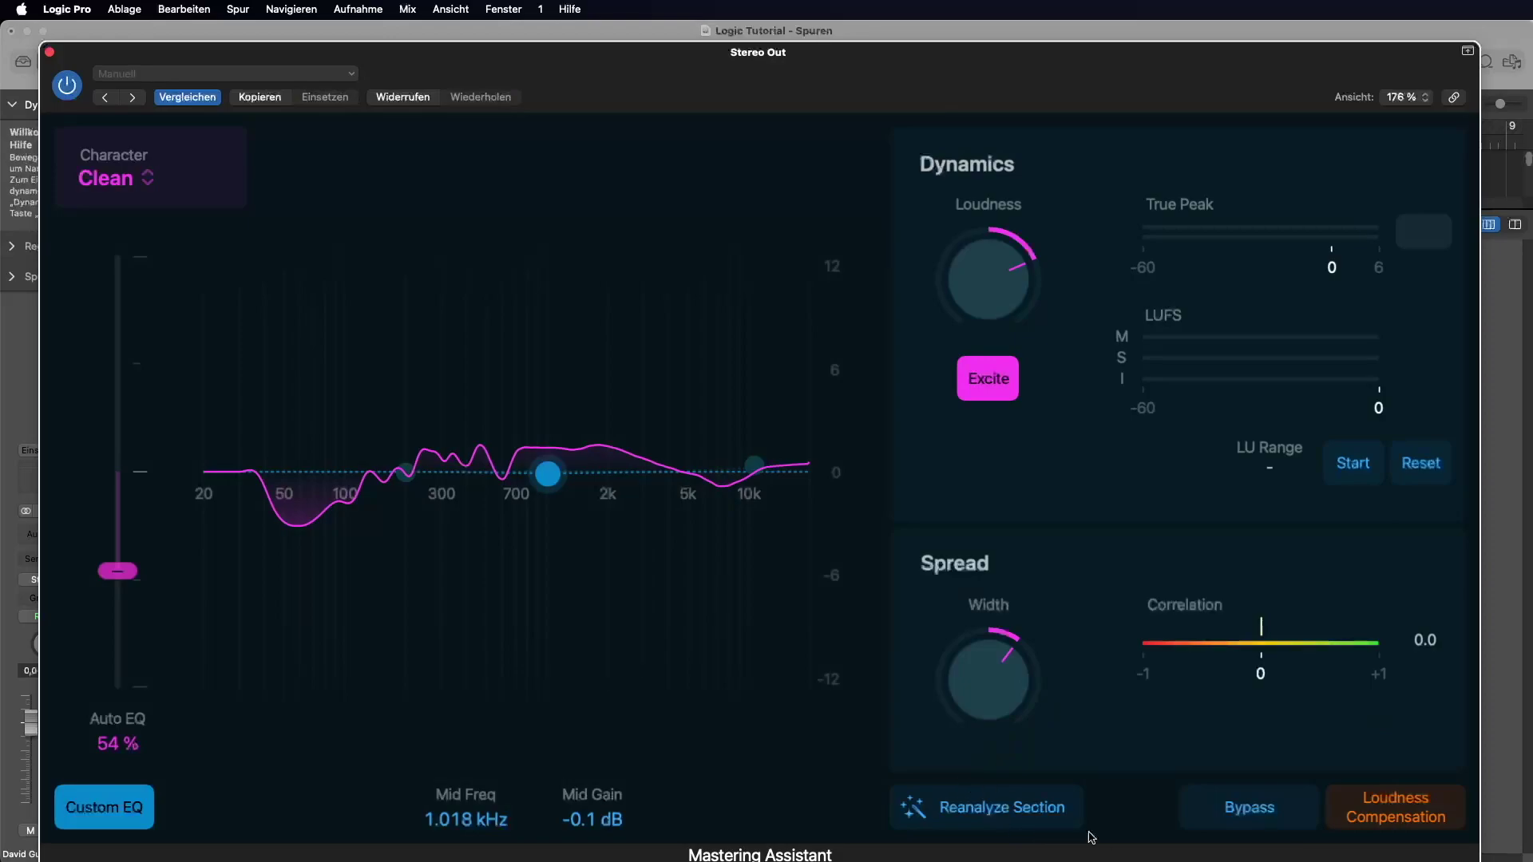
left_click(1260, 810)
left_click(1277, 819)
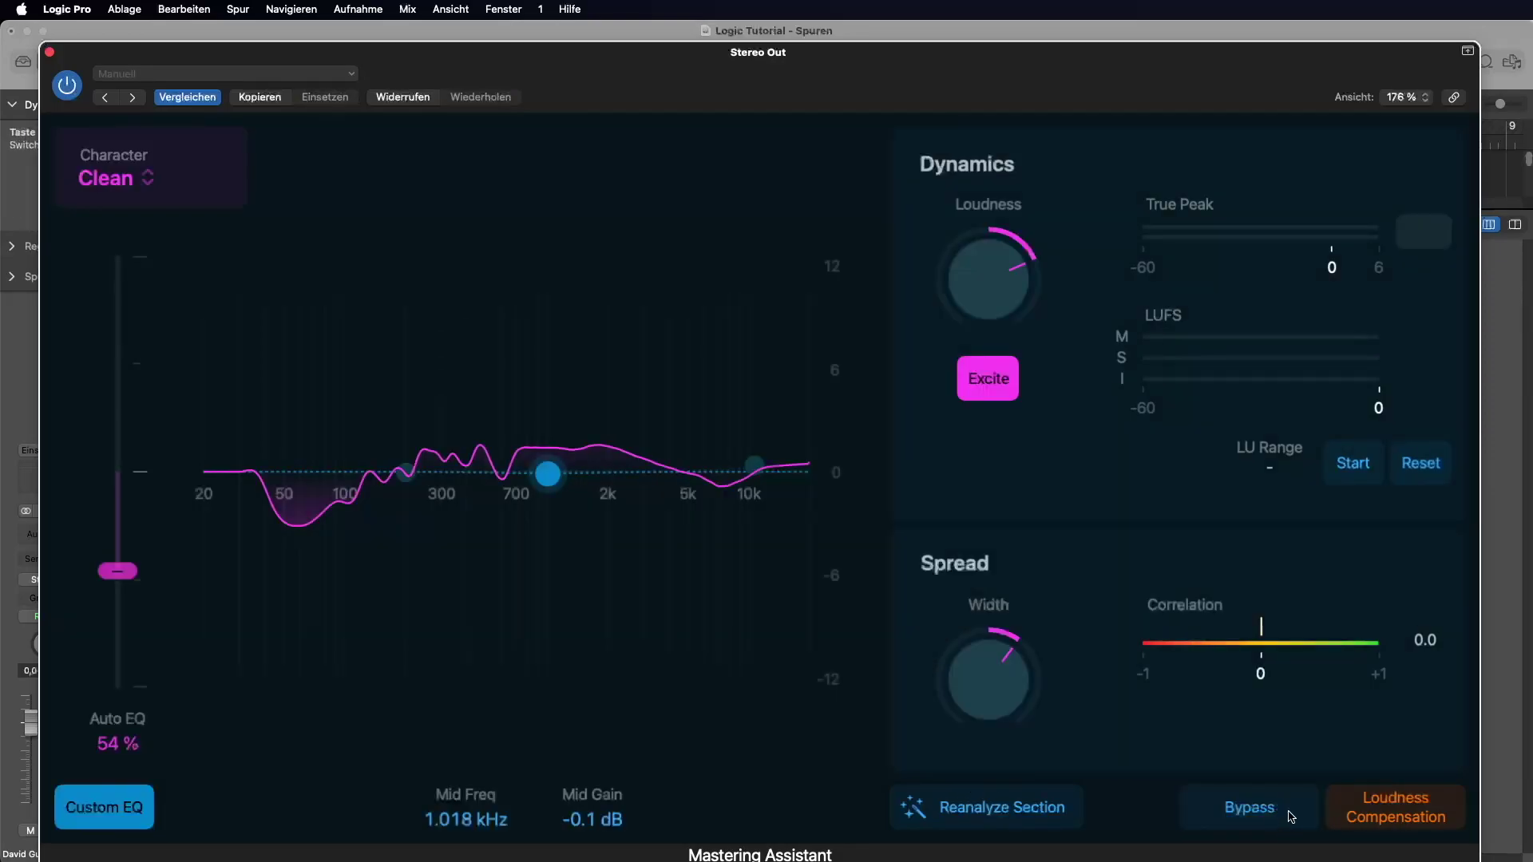
left_click(1291, 811)
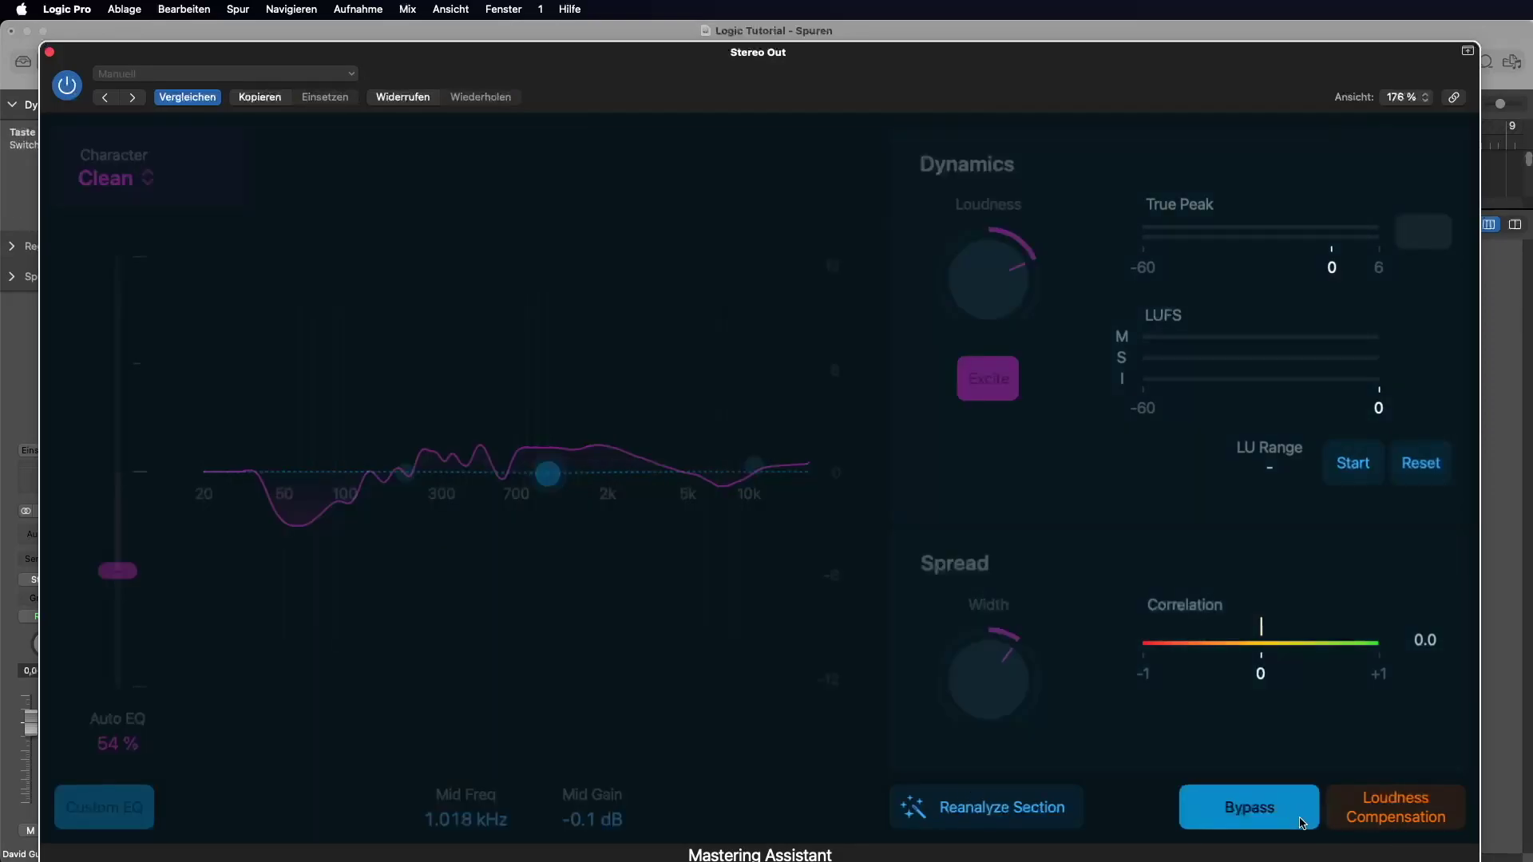
left_click(1281, 806)
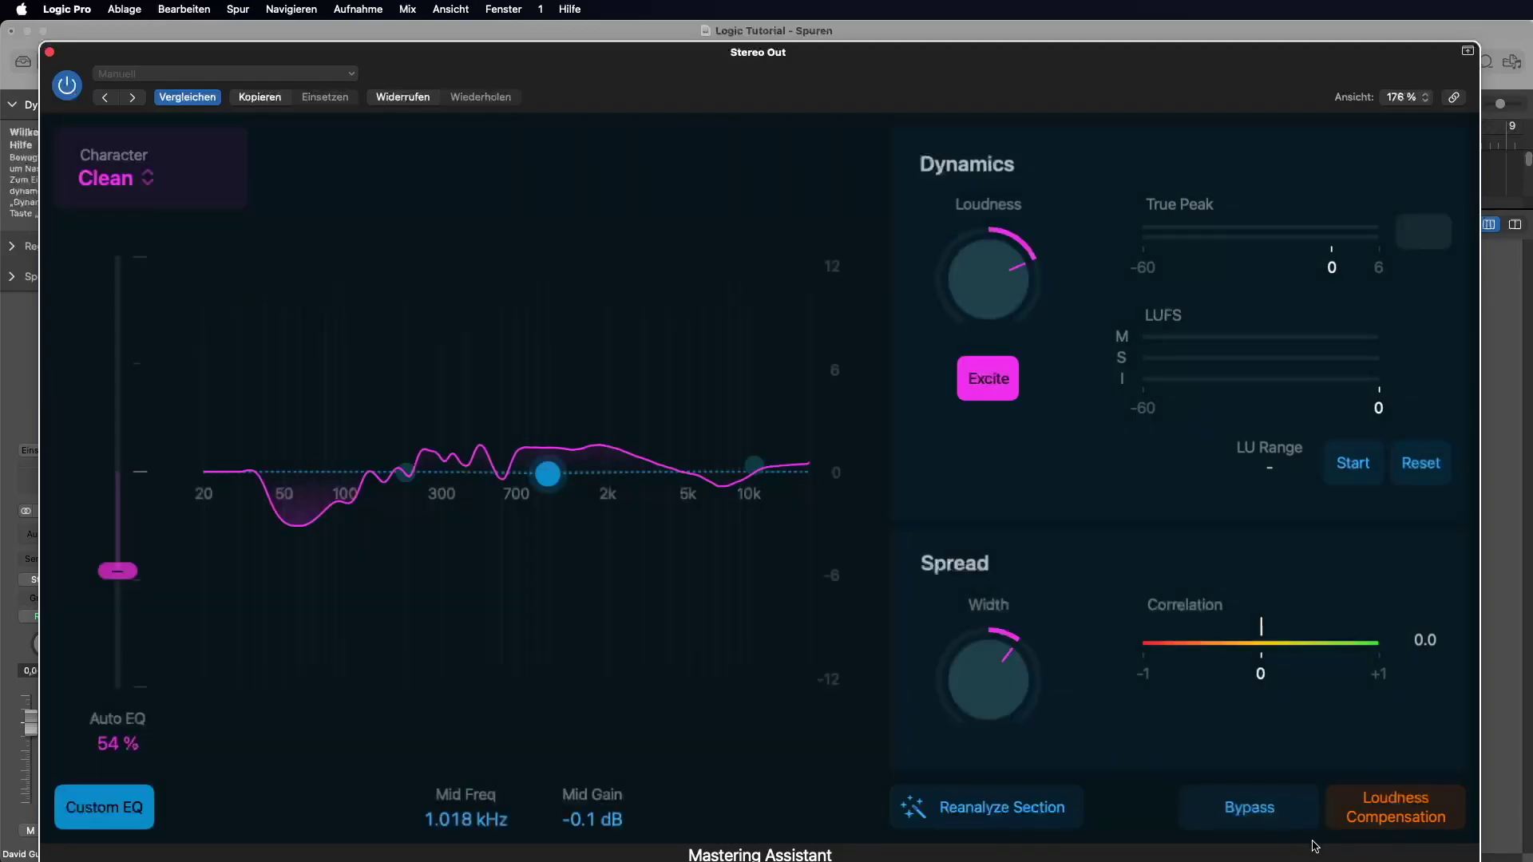
left_click(1289, 835)
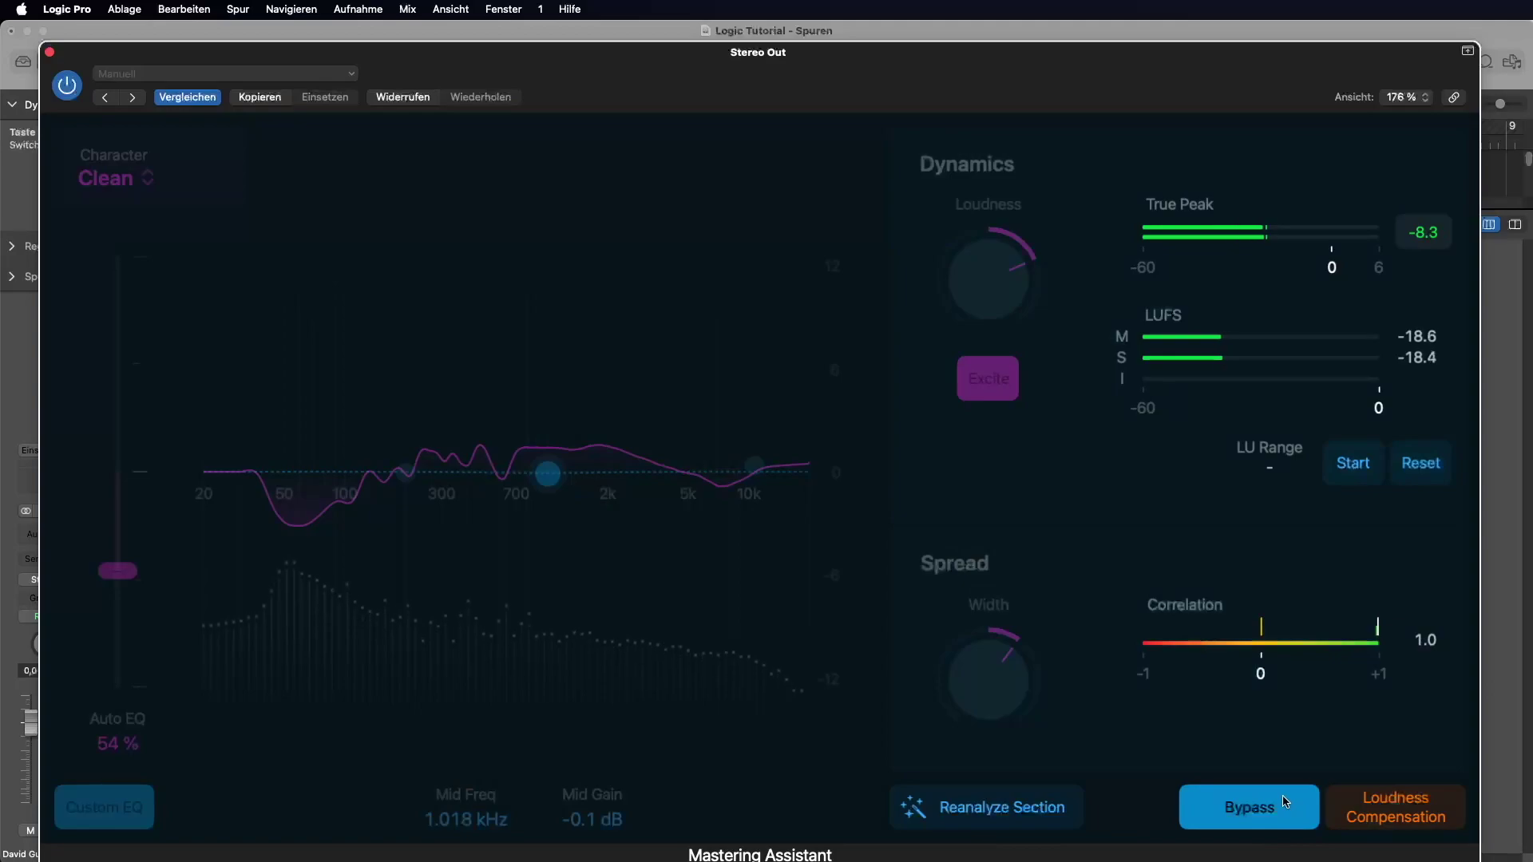
left_click(1286, 801)
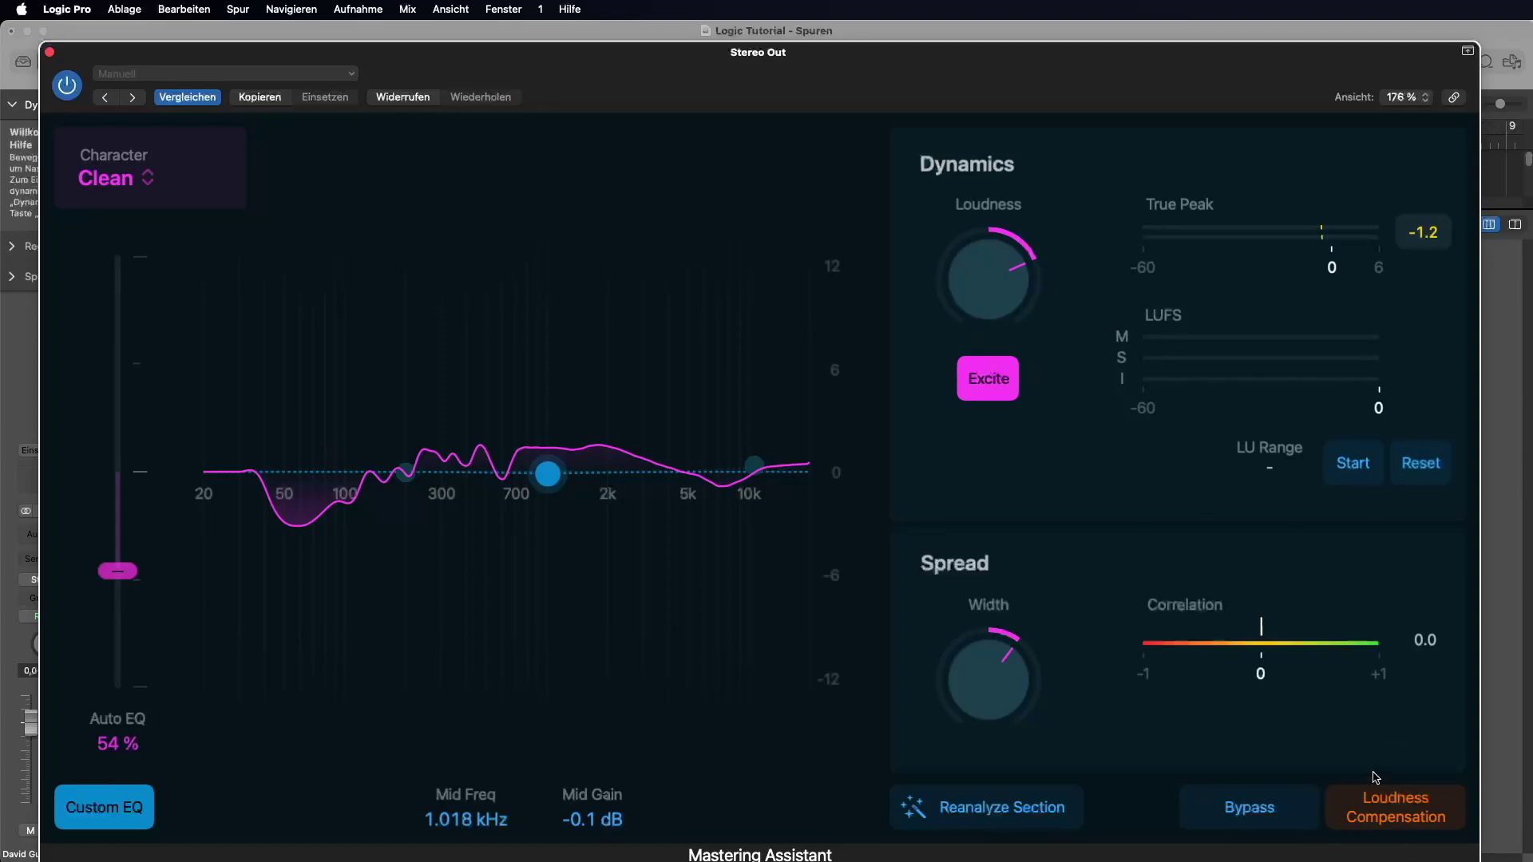
- Turn on Loudness Compensation and start playback, comparing it on and off
left_click(1441, 826)
left_click(1303, 829)
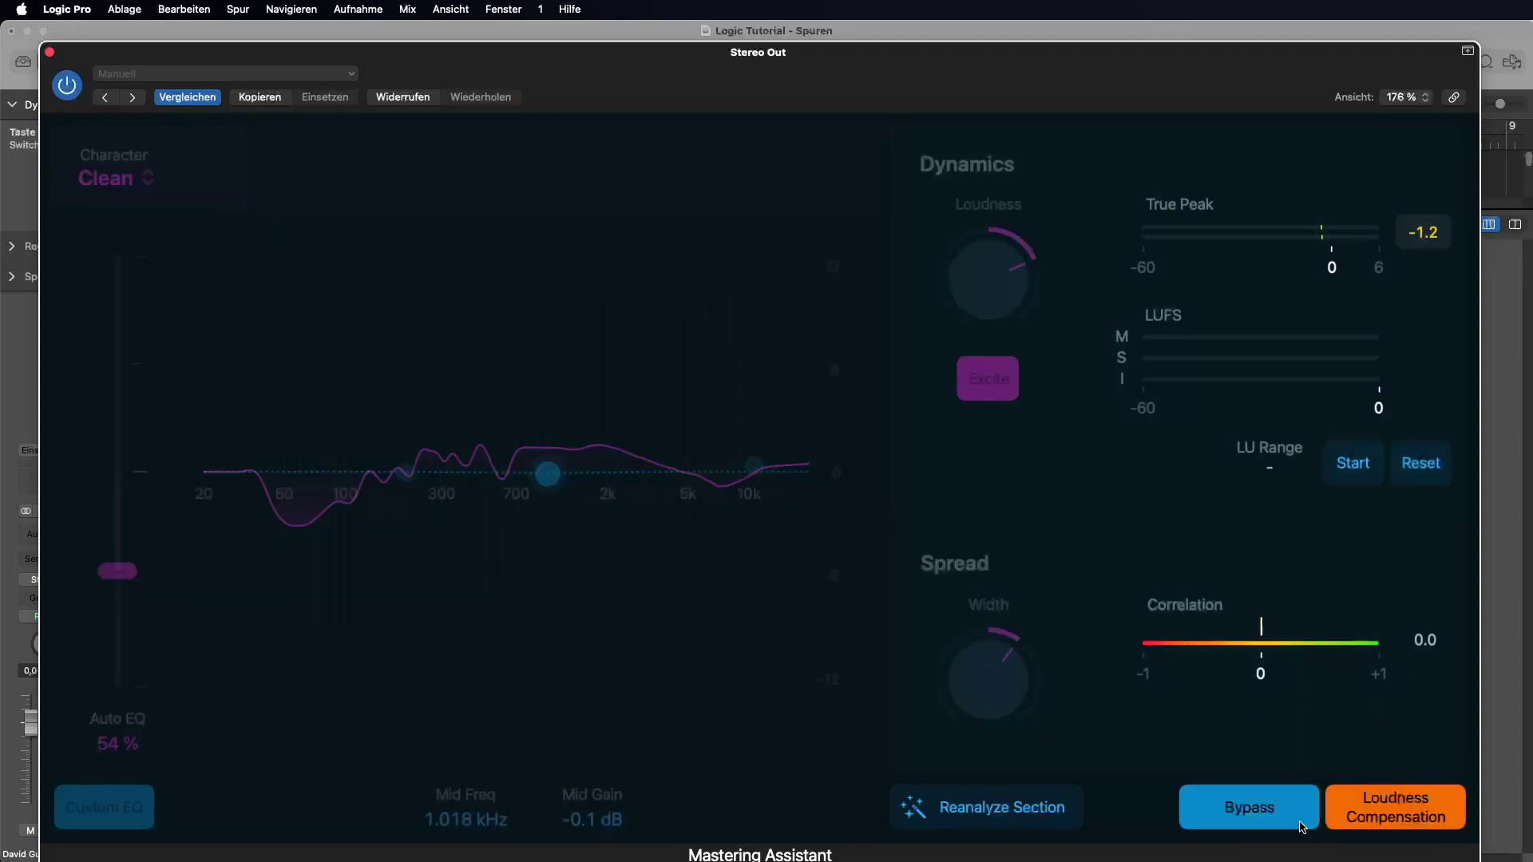
left_click(1302, 827)
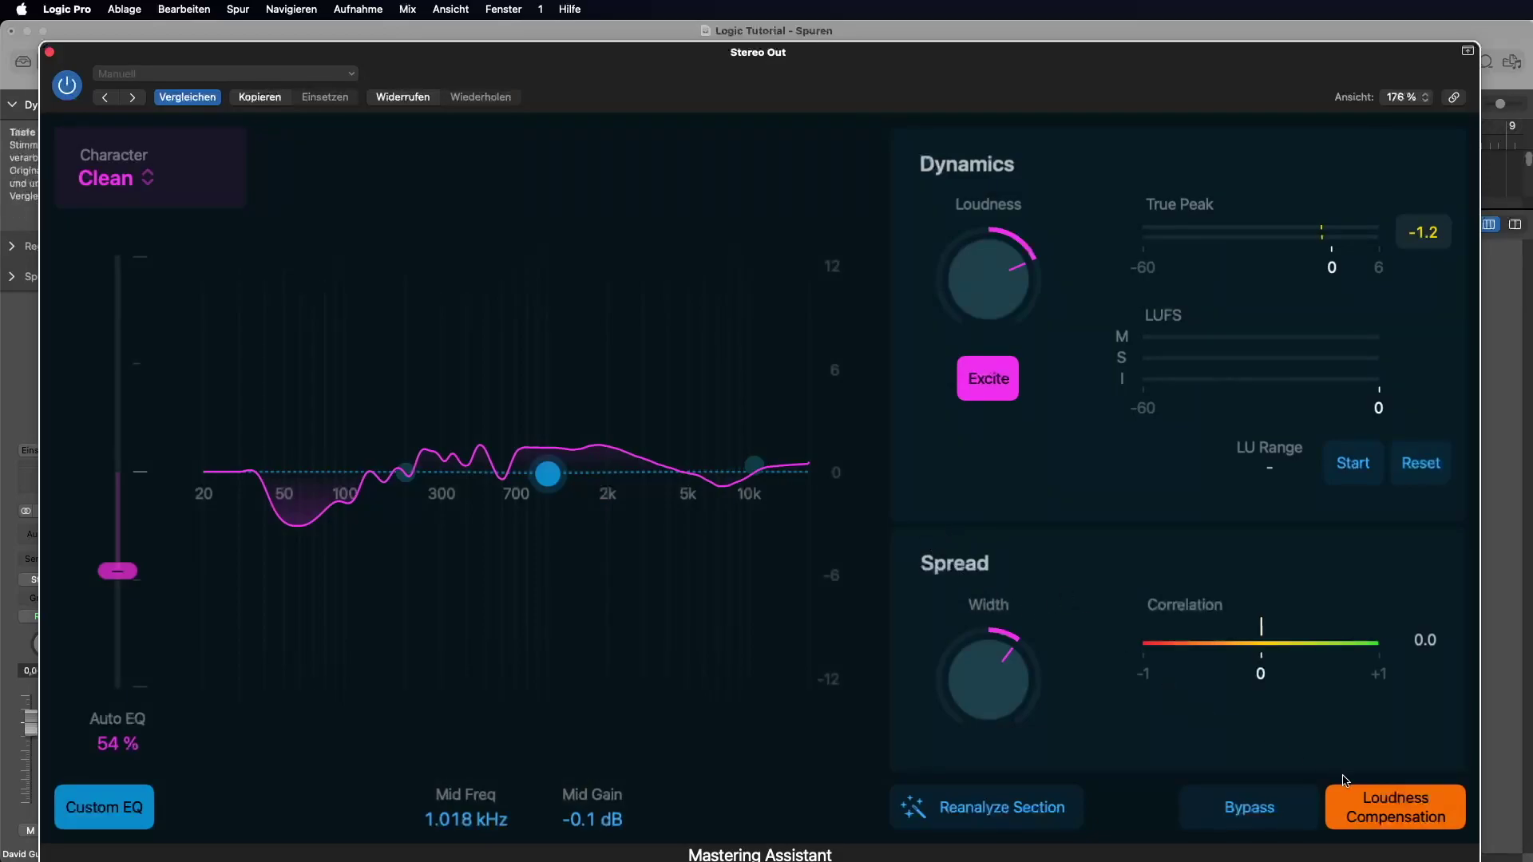
left_click(1365, 817)
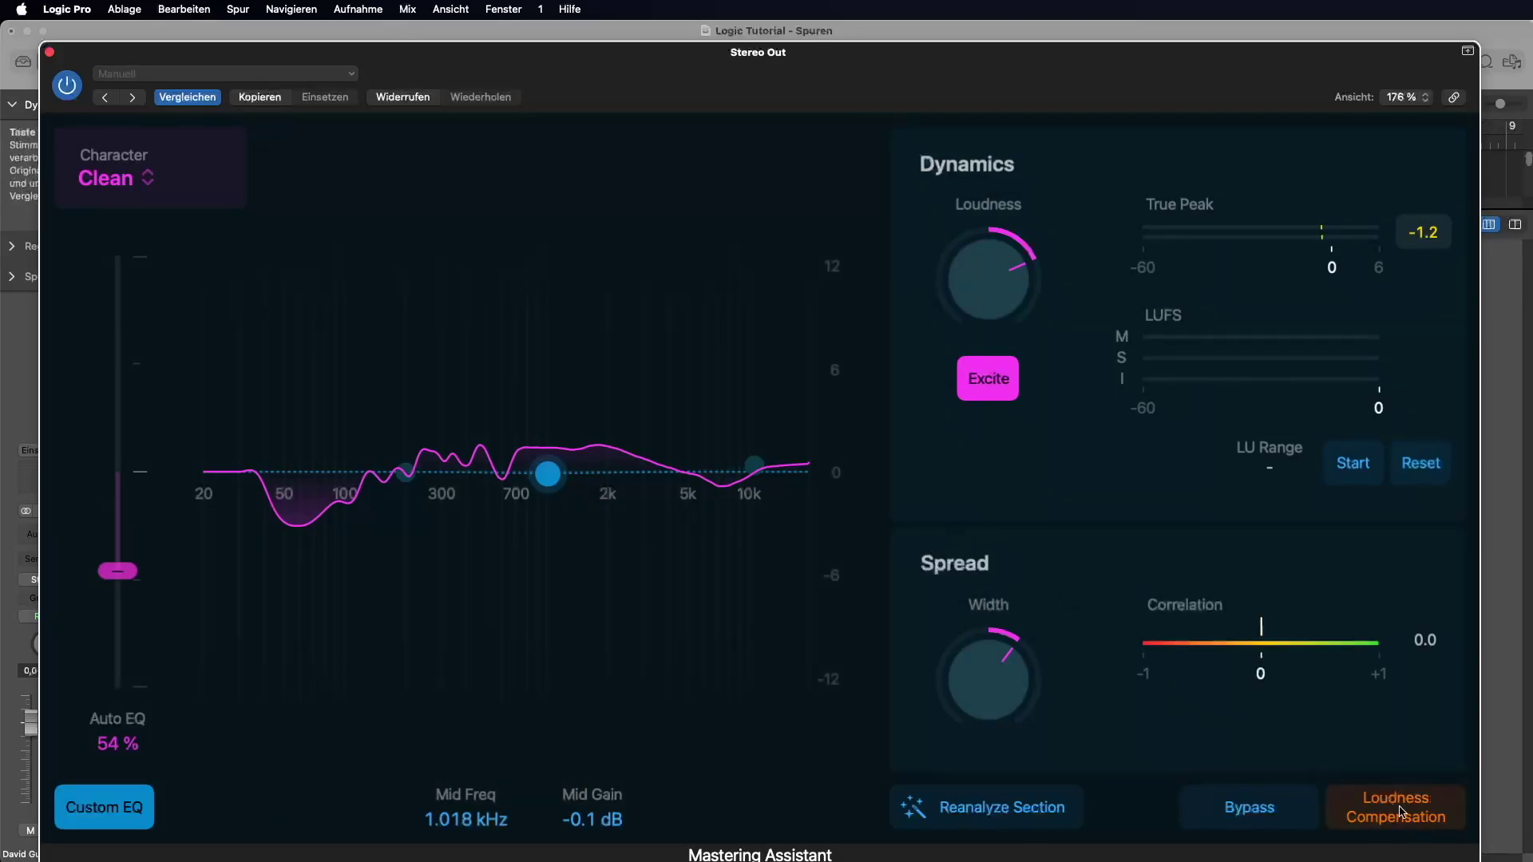
key("space")
left_click(1398, 813)
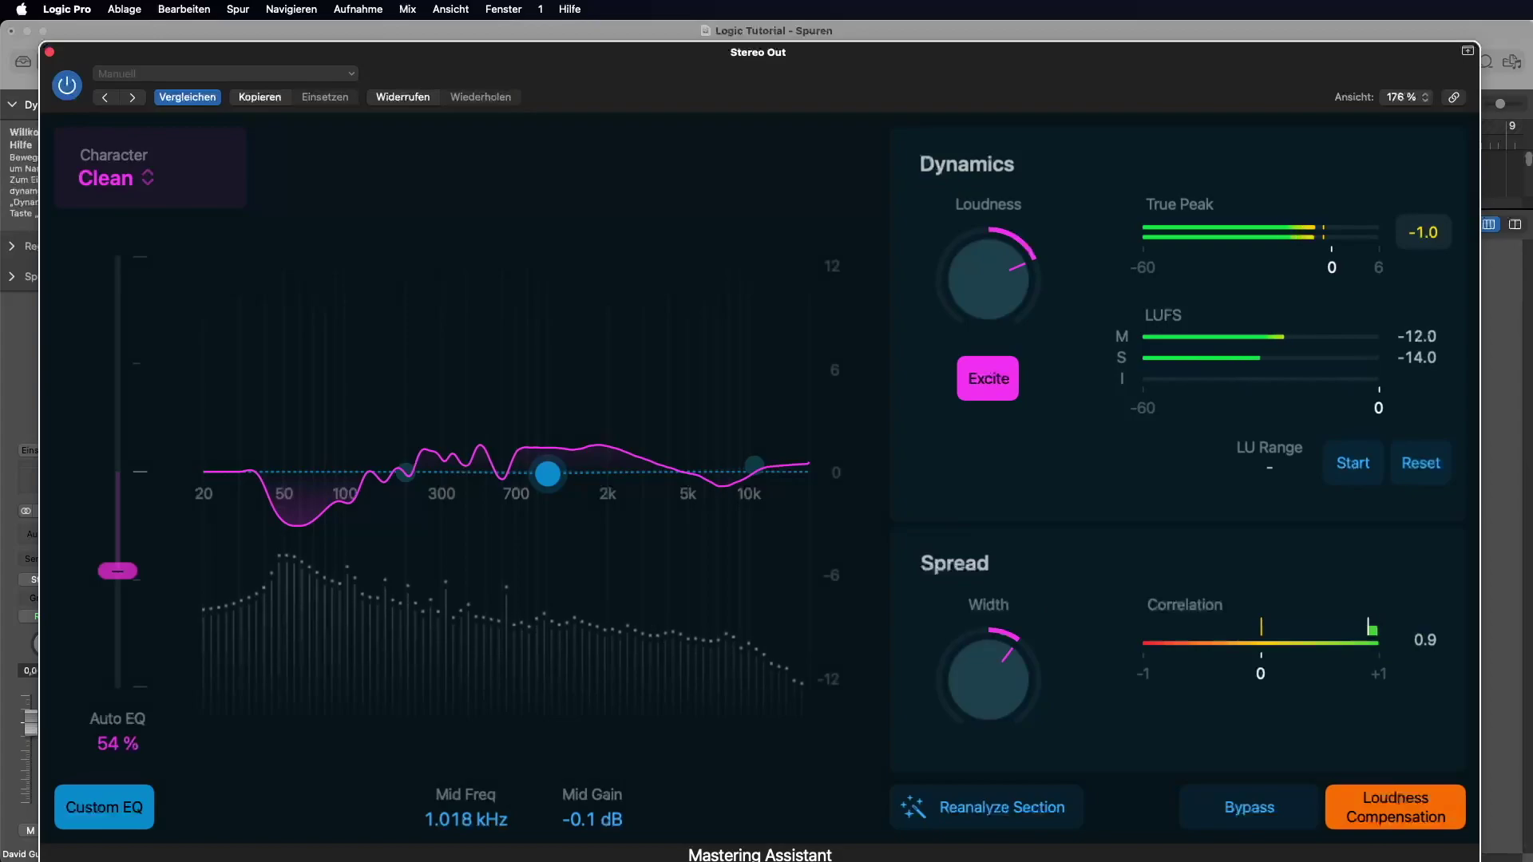
left_click(1367, 813)
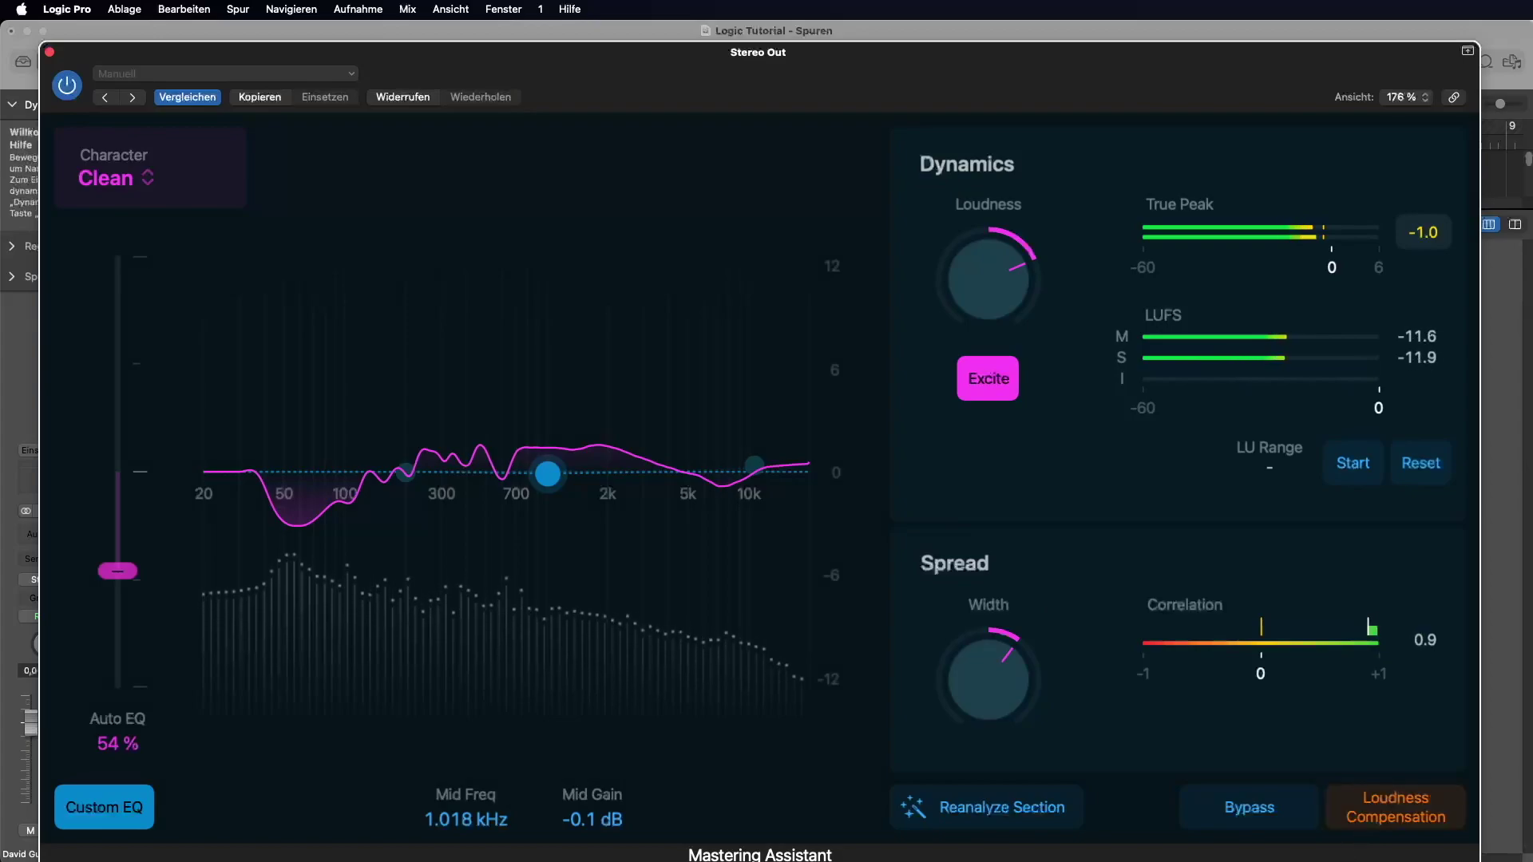
left_click(1368, 814)
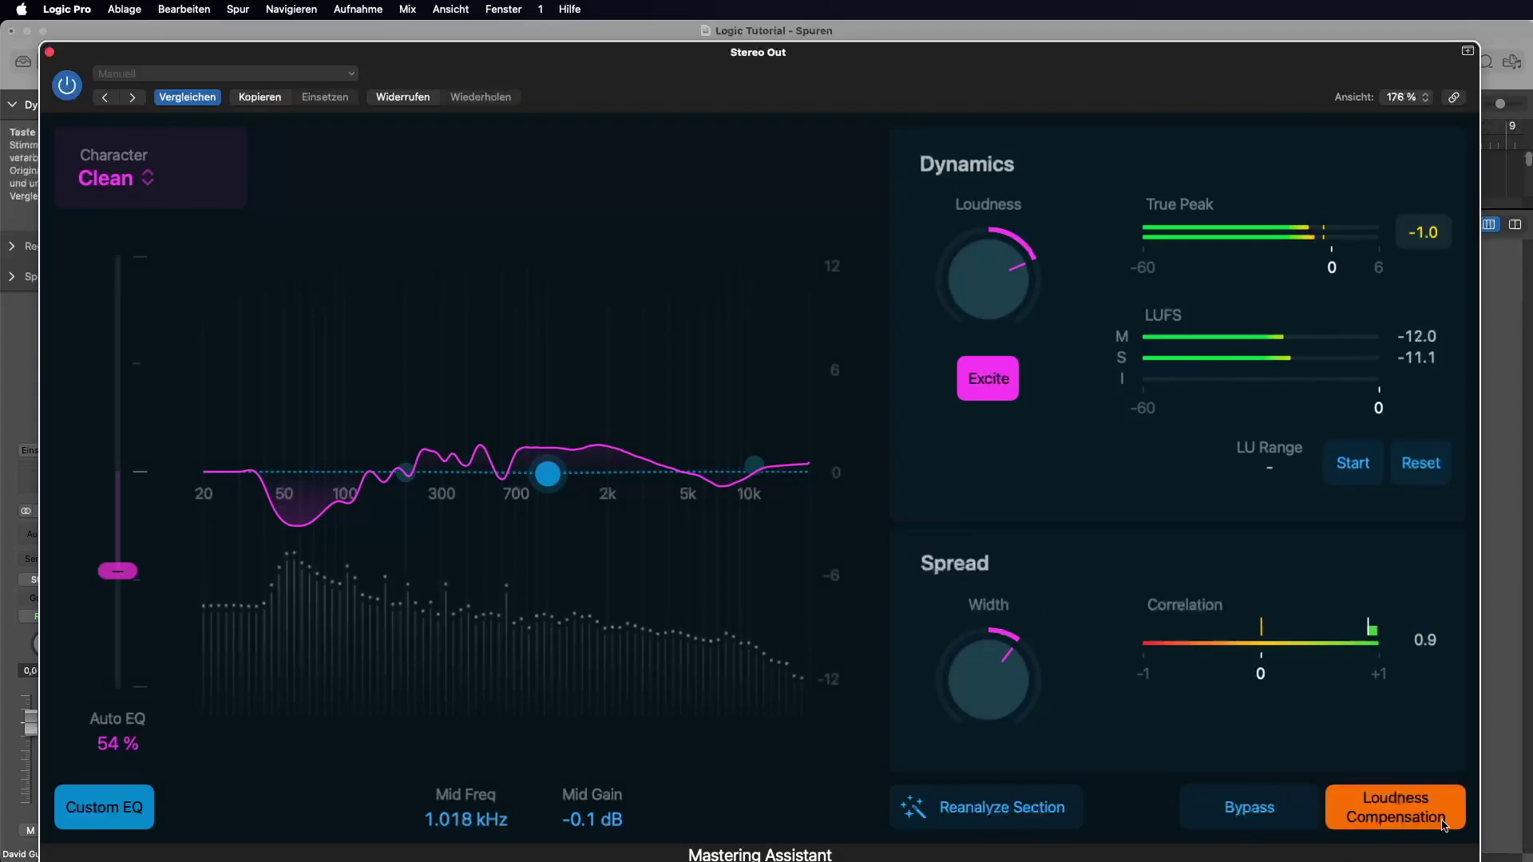
- Toggle Bypass repeatedly to compare with the original, leaving mastering active
left_click(1287, 807)
left_click(1287, 807)
left_click(1287, 808)
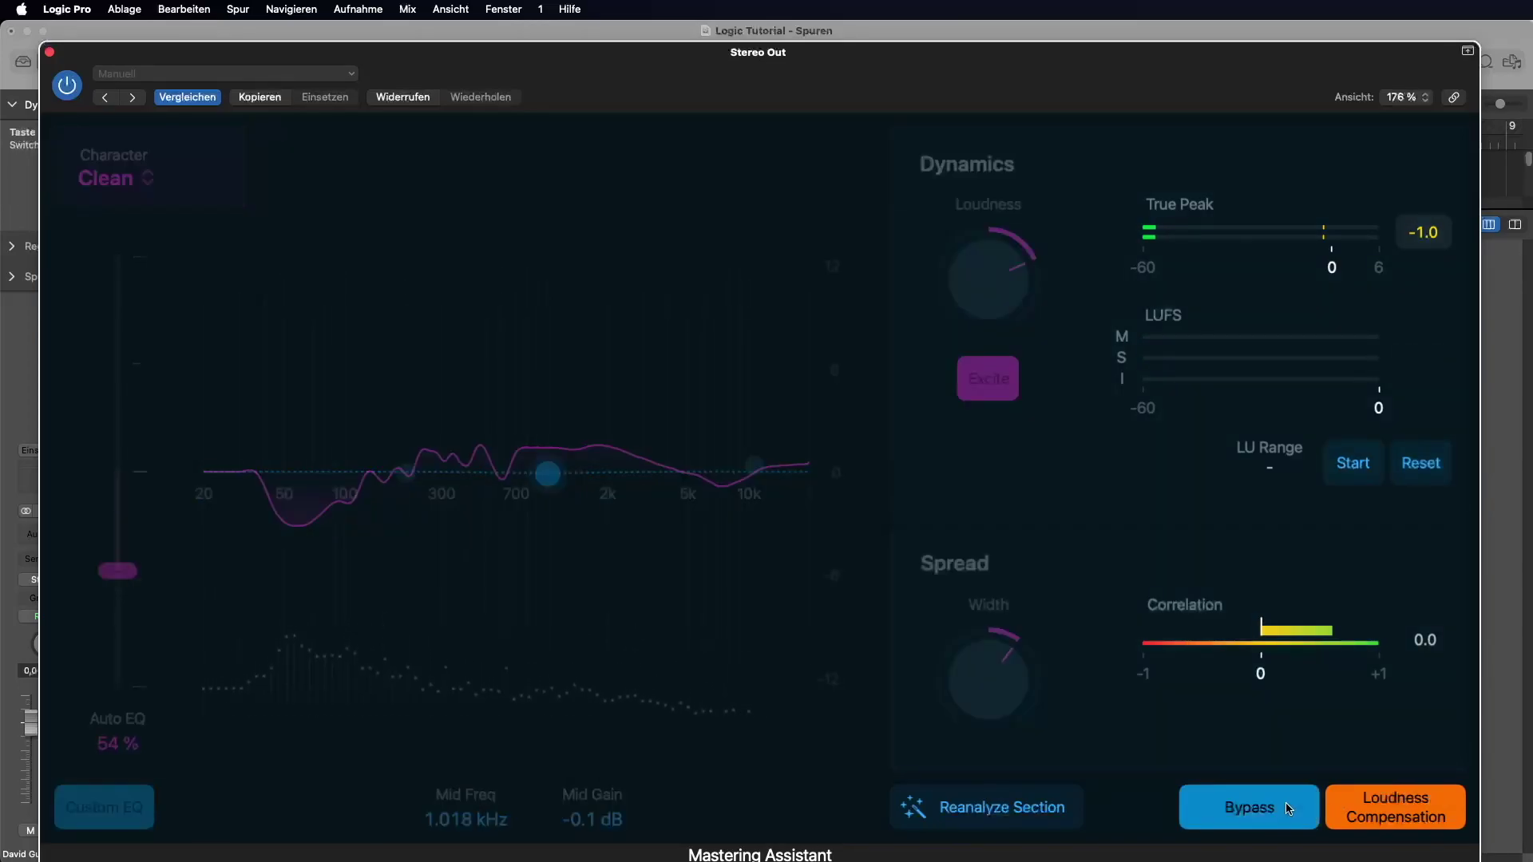
left_click(1287, 808)
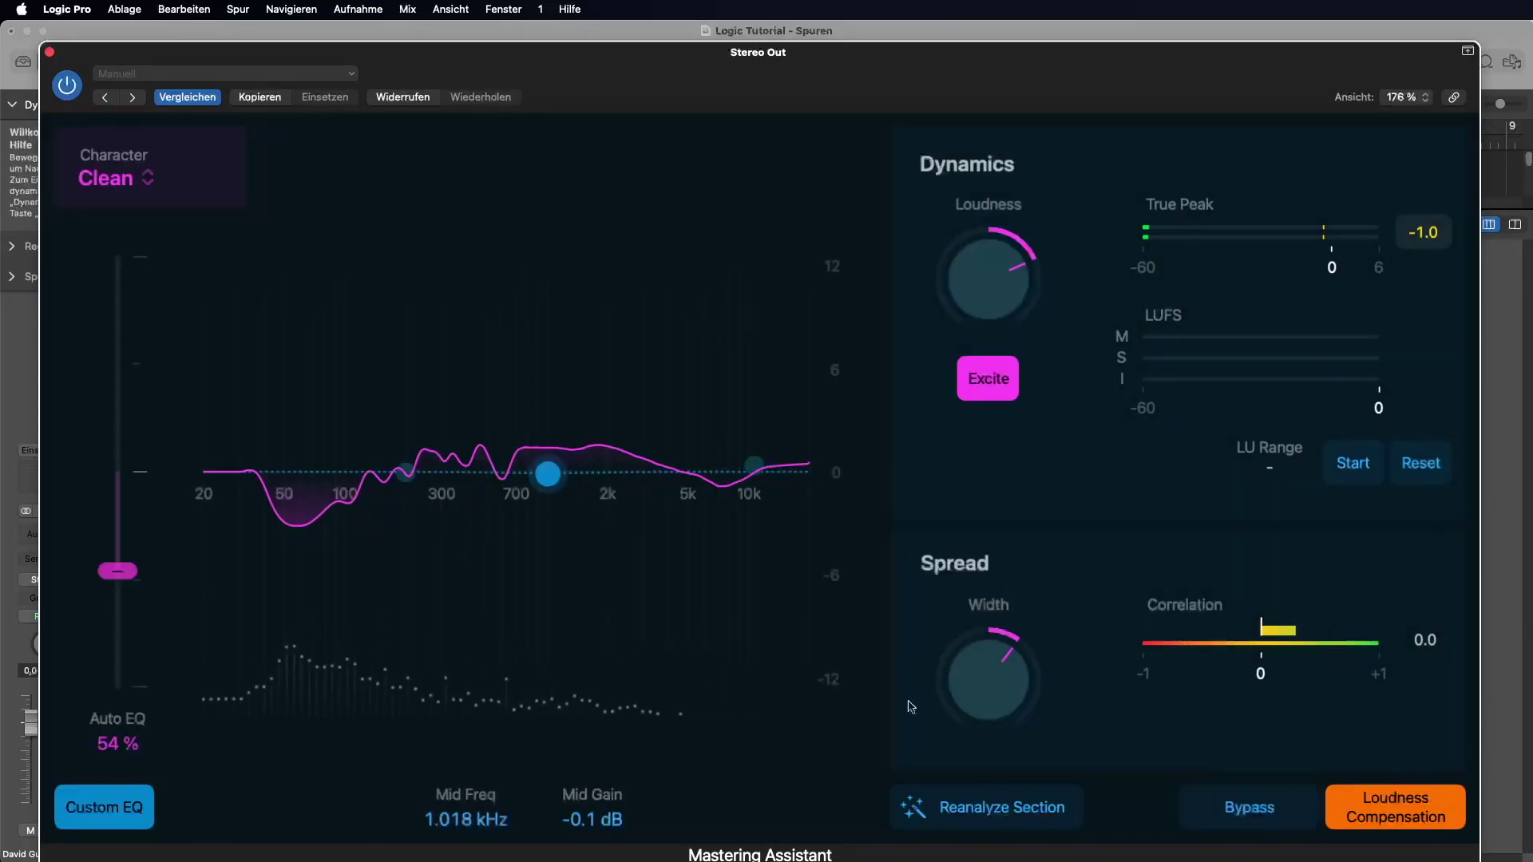
left_click(1280, 822)
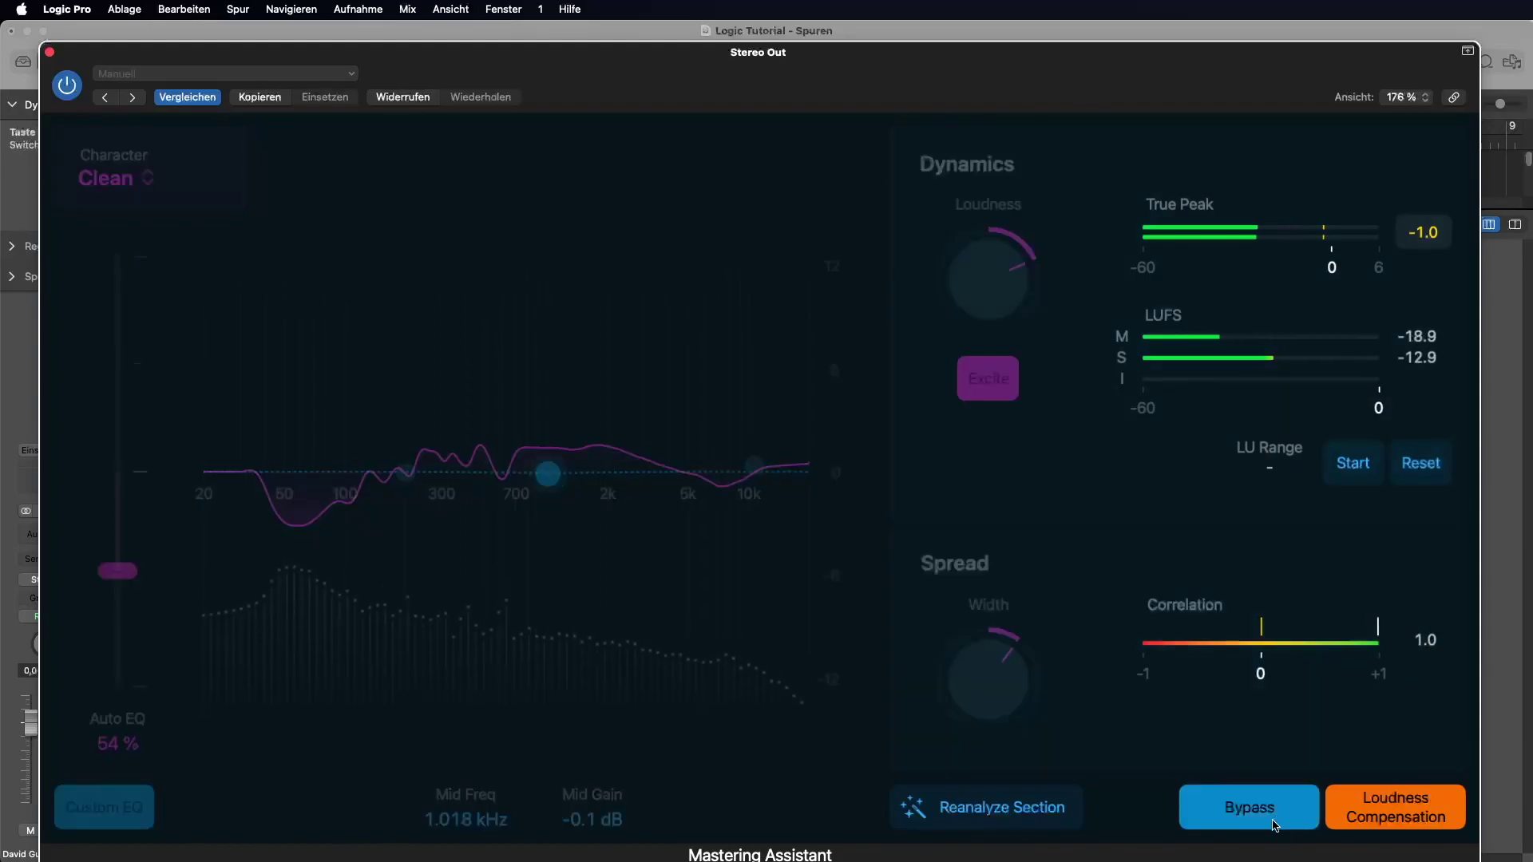
left_click(1274, 822)
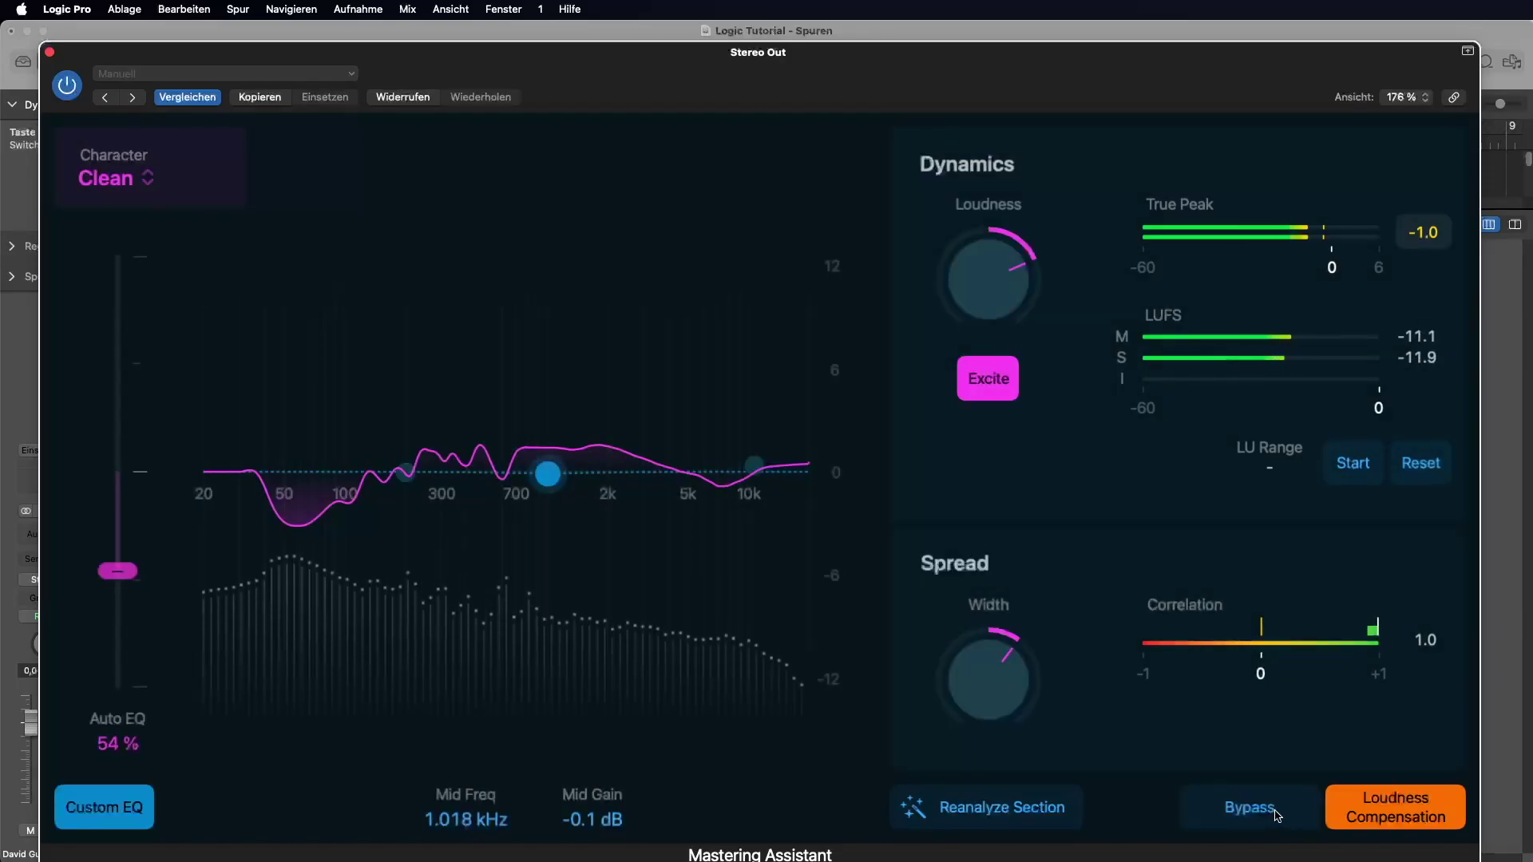
left_click(1276, 815)
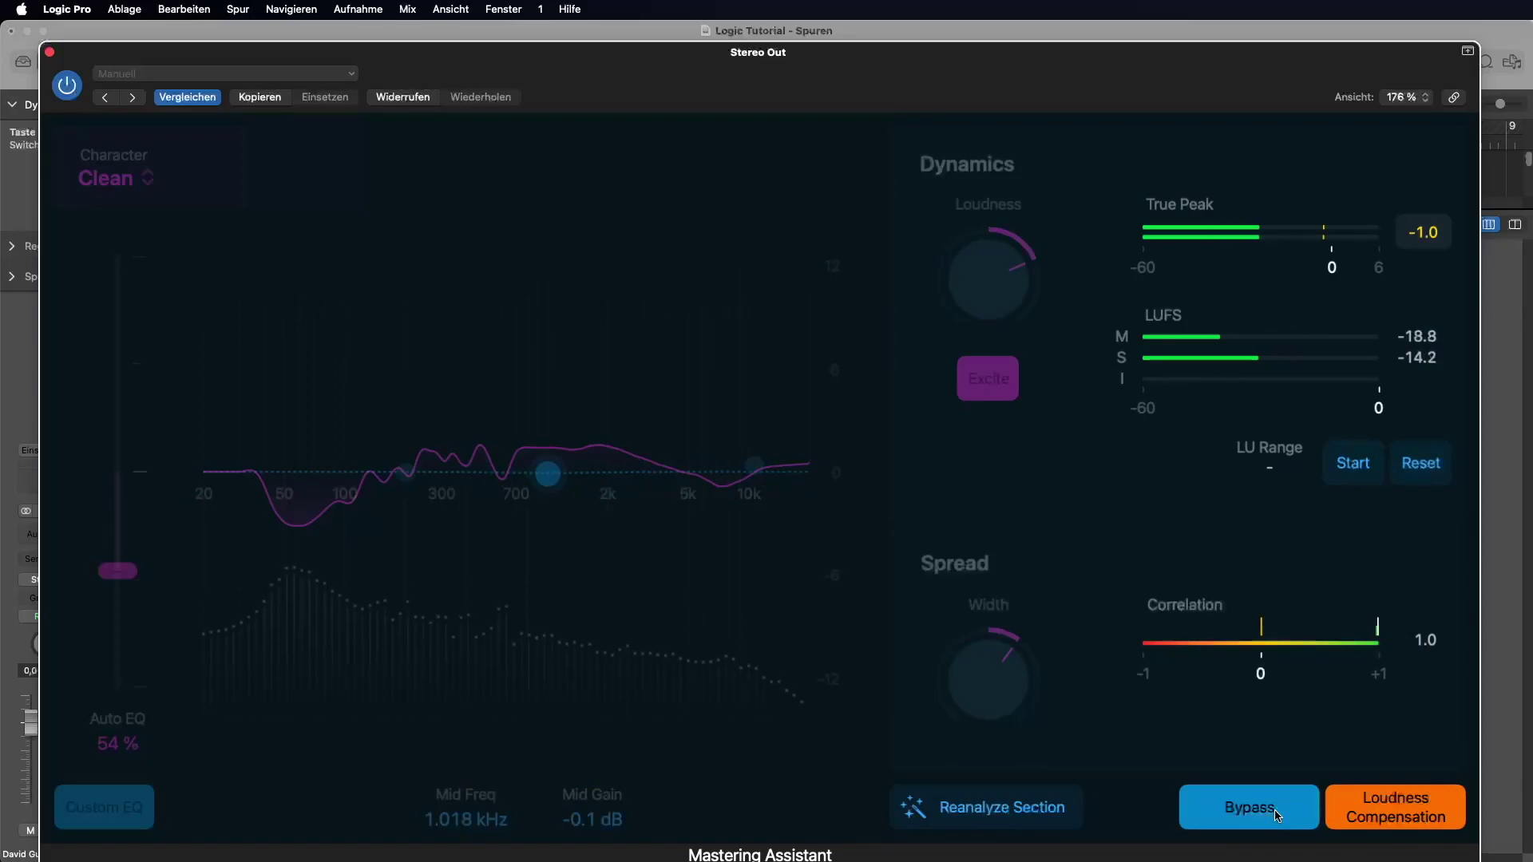
left_click(1275, 816)
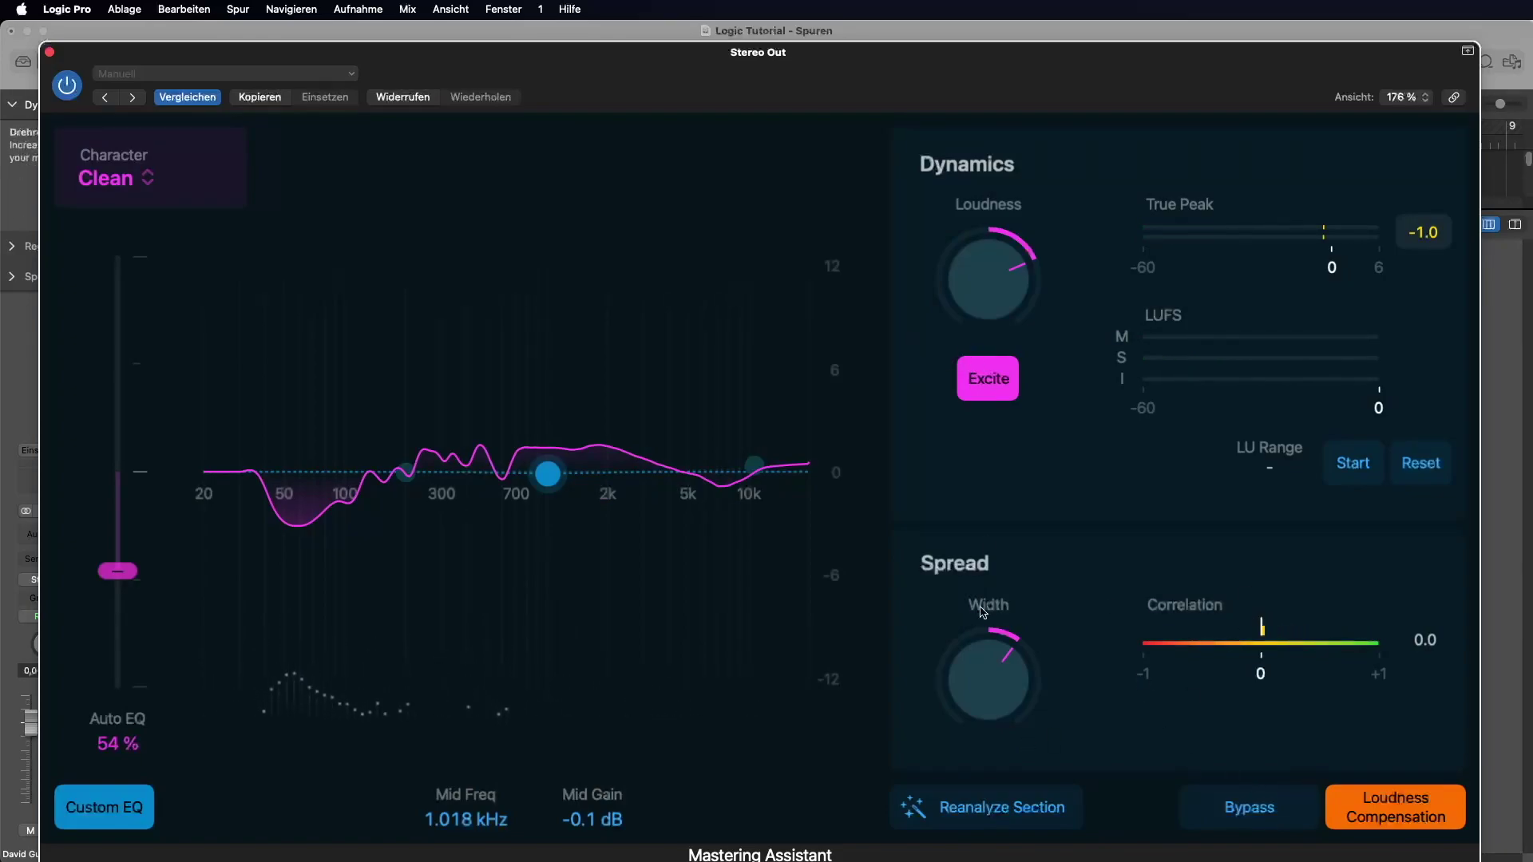
- Lower Auto EQ to 41 %, play the mix and A/B it with Bypass
scroll(1018, 291, "down", 3)
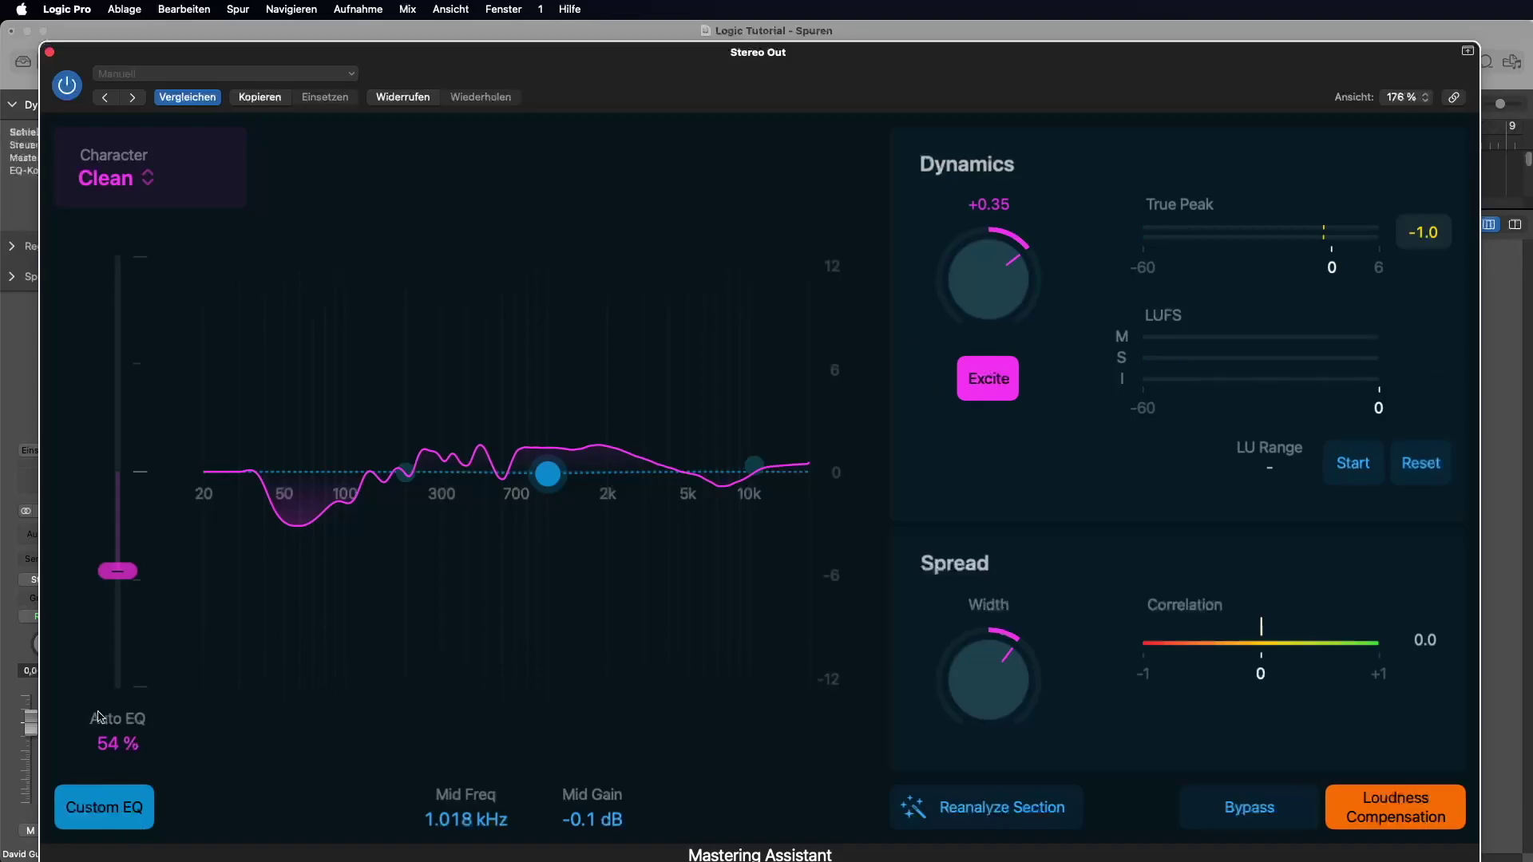
scroll(118, 577, "down", 3)
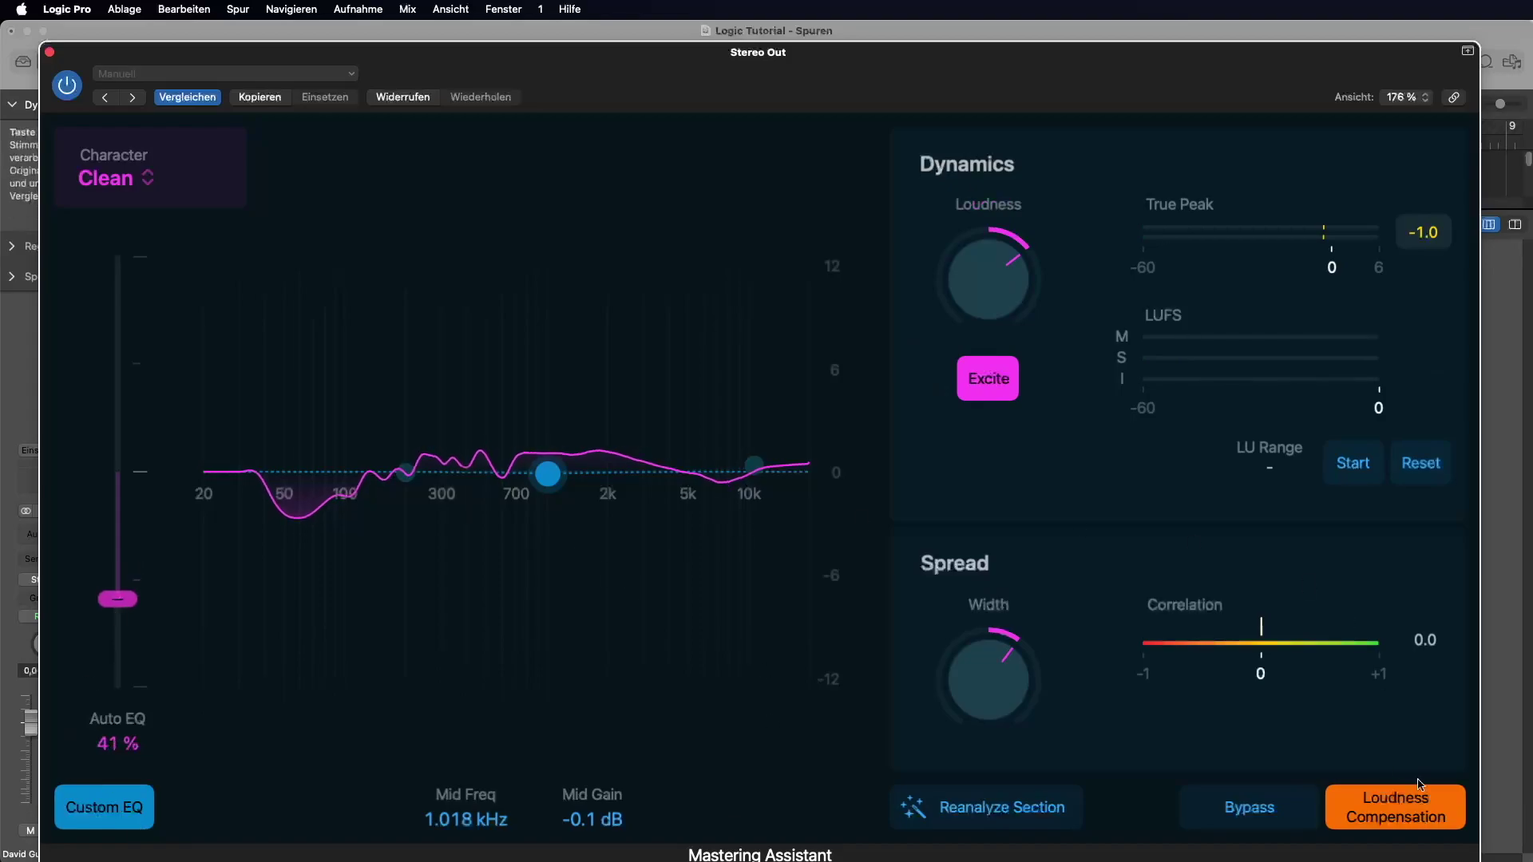
key("space")
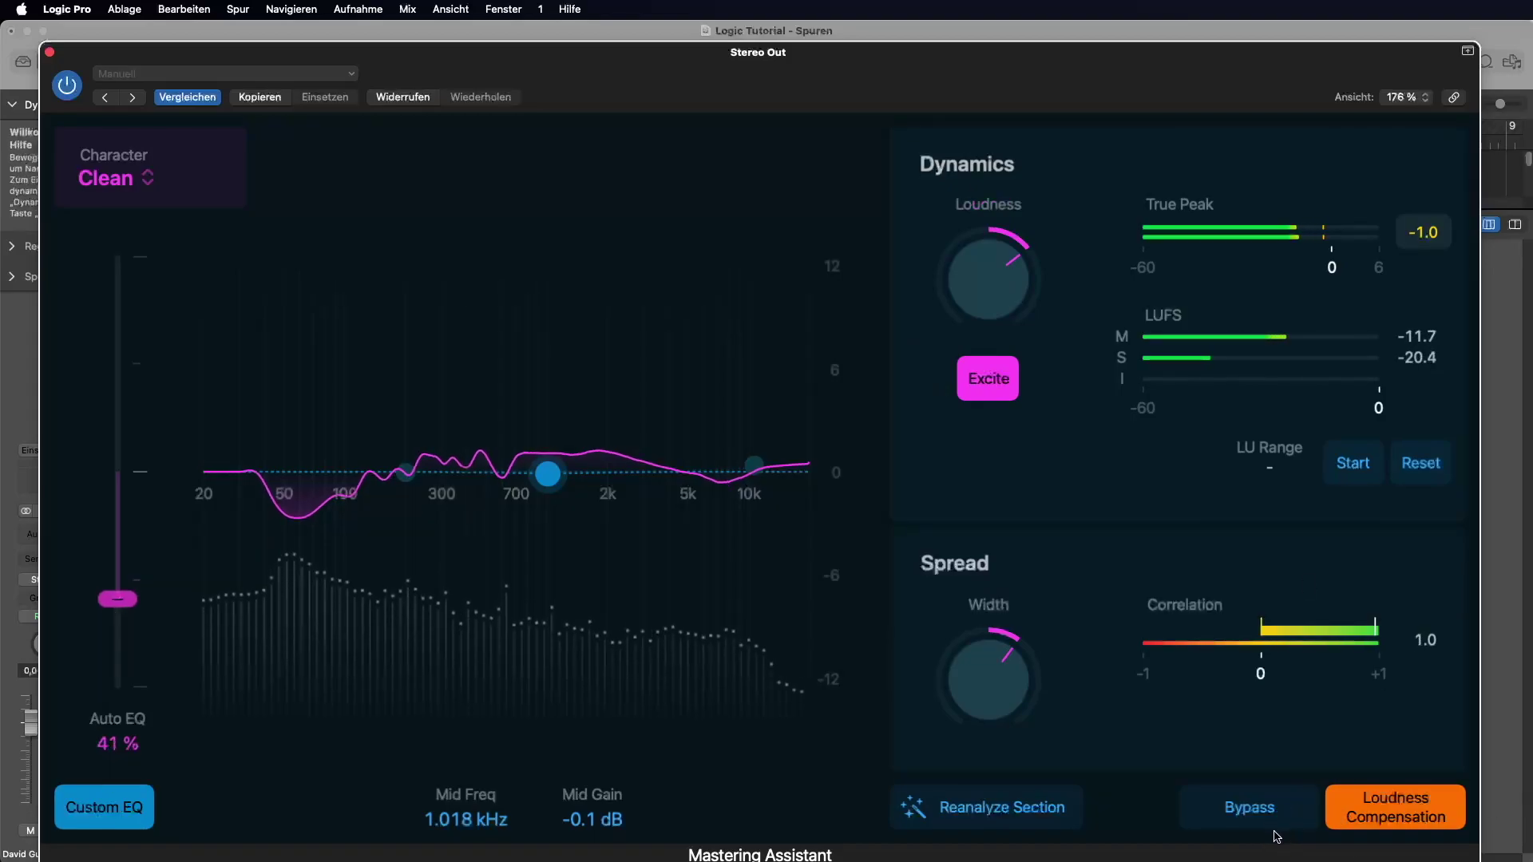
left_click(1269, 817)
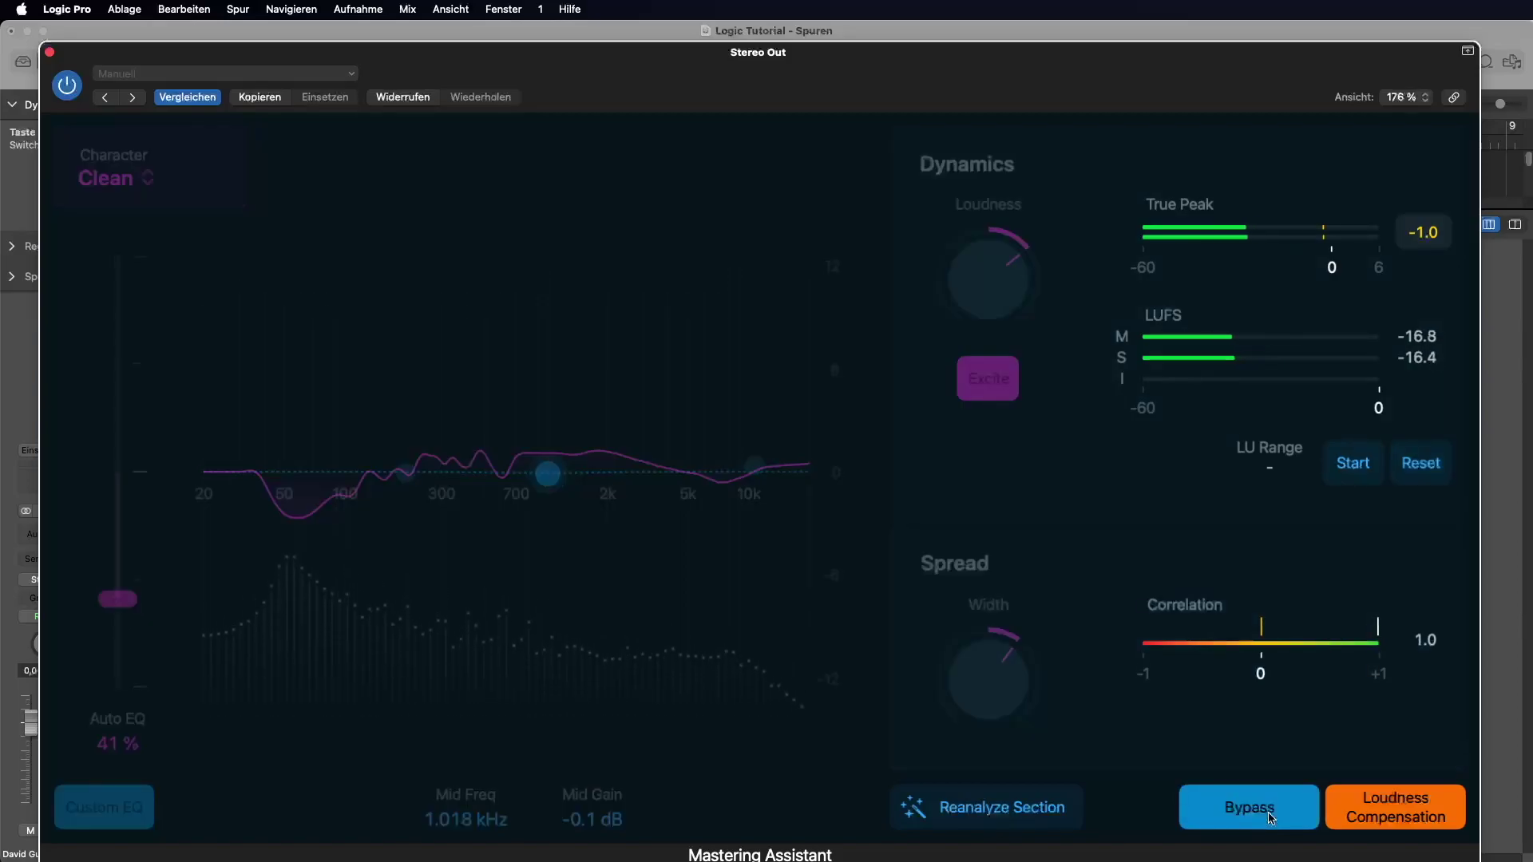
left_click(1270, 816)
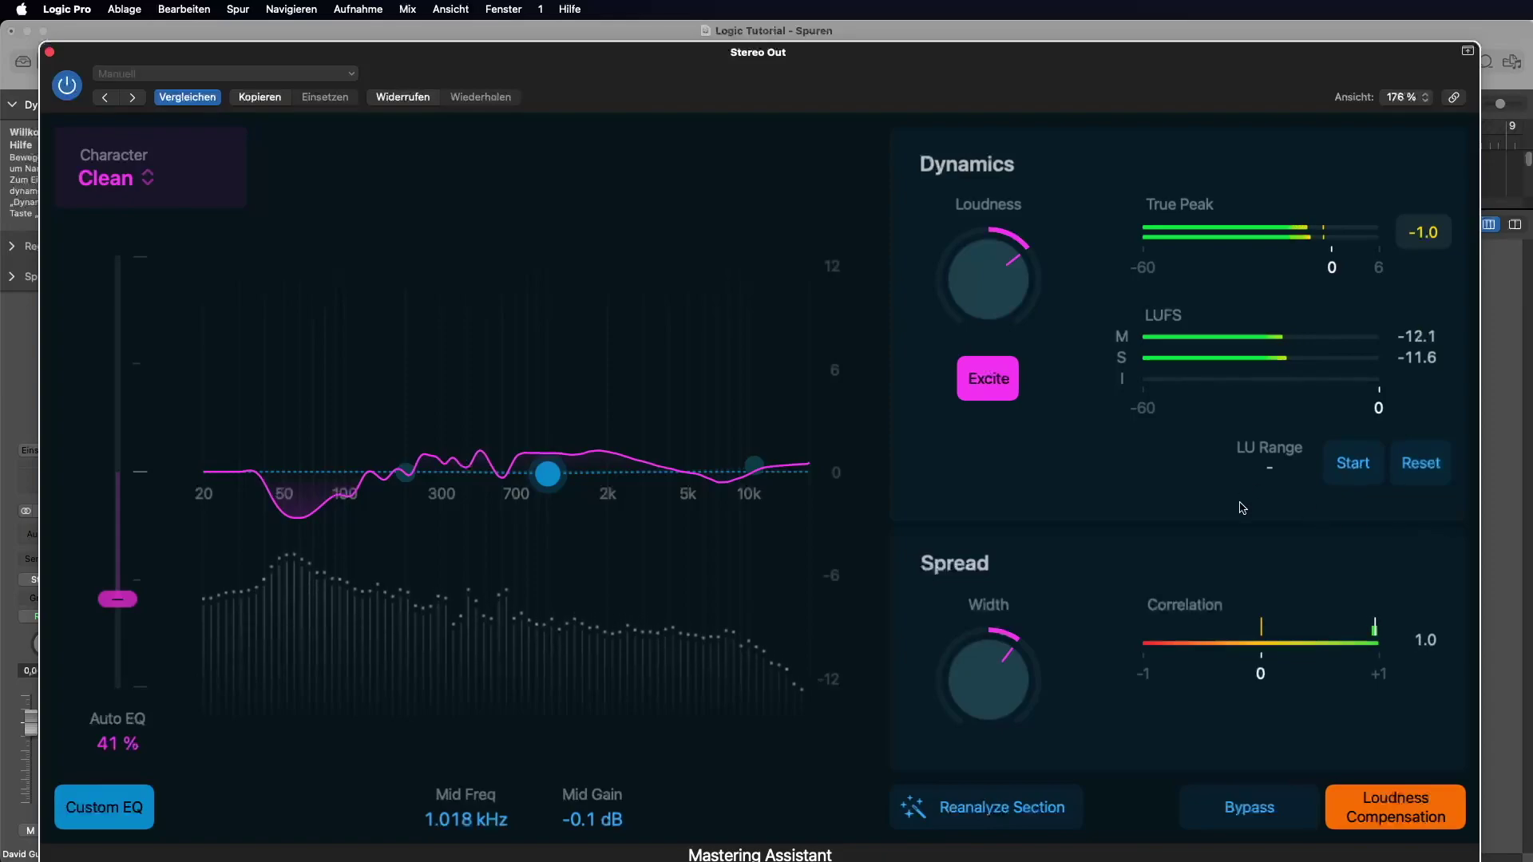
left_click(120, 232)
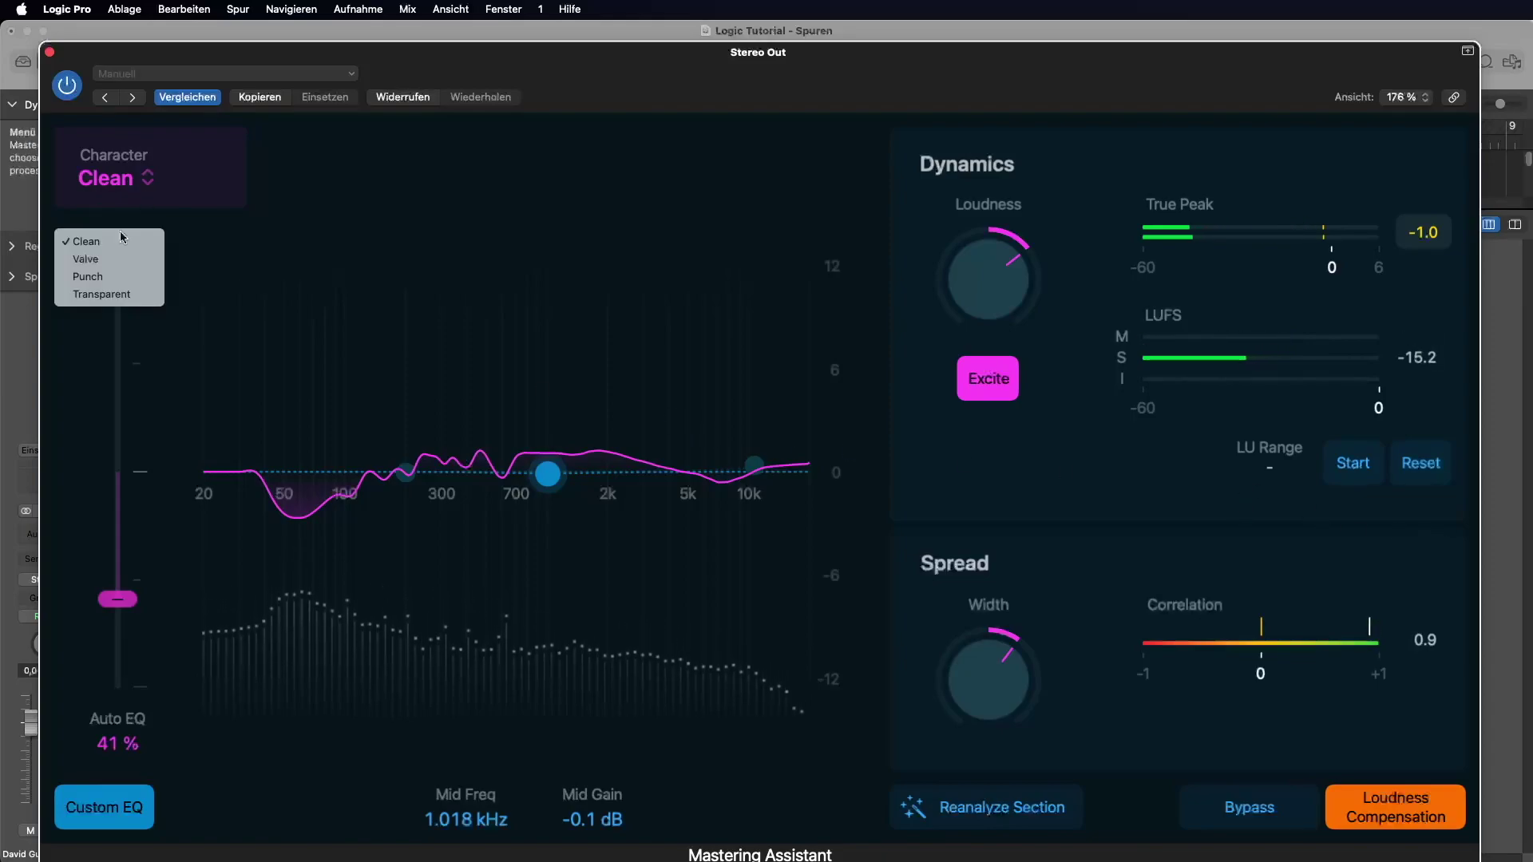
left_click(136, 295)
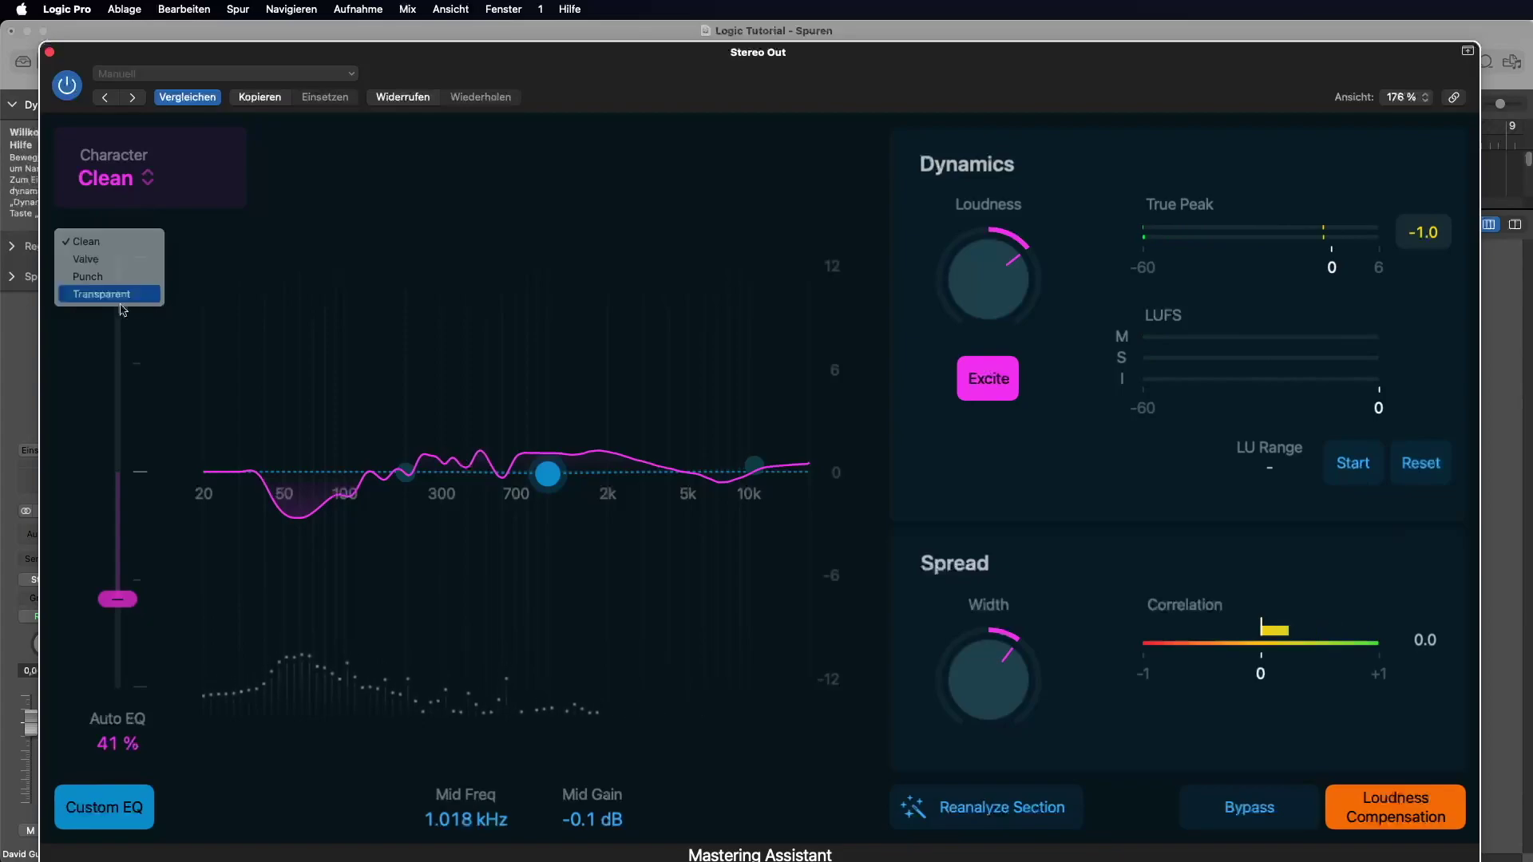
left_click(153, 190)
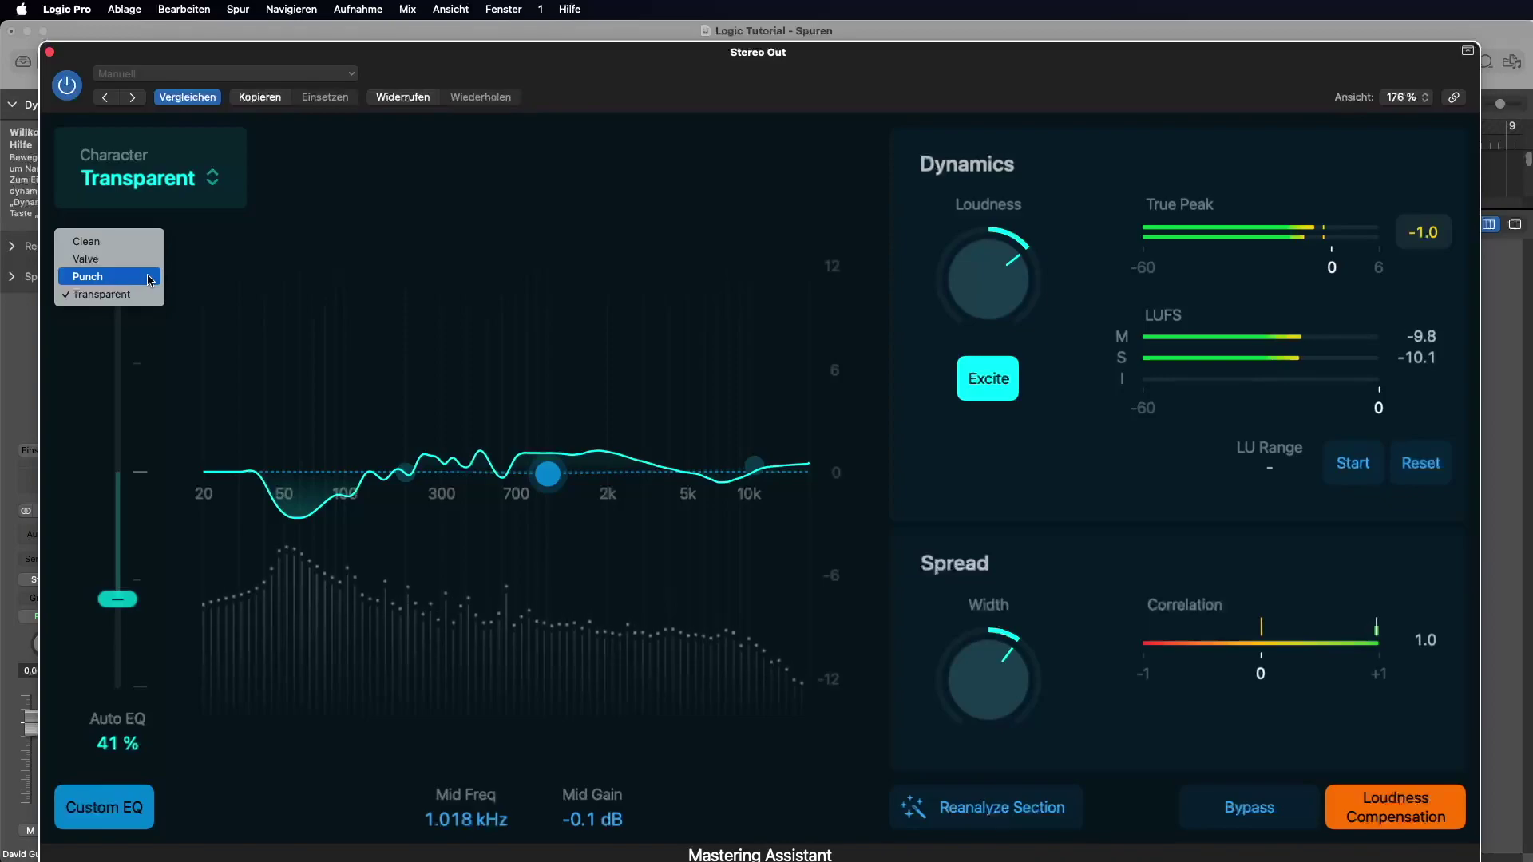
left_click(150, 278)
left_click(136, 196)
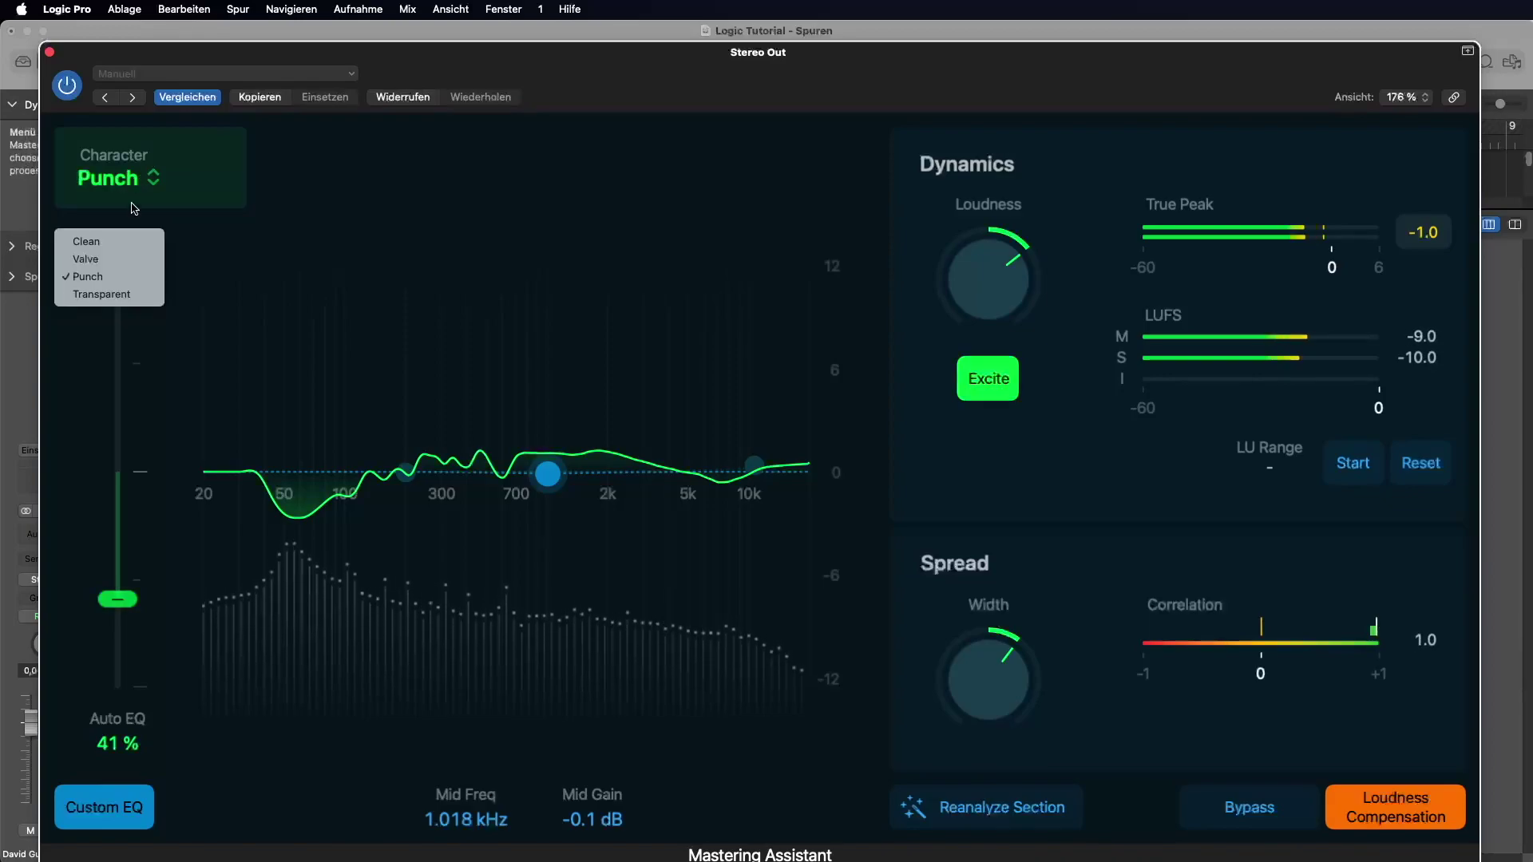
left_click(148, 262)
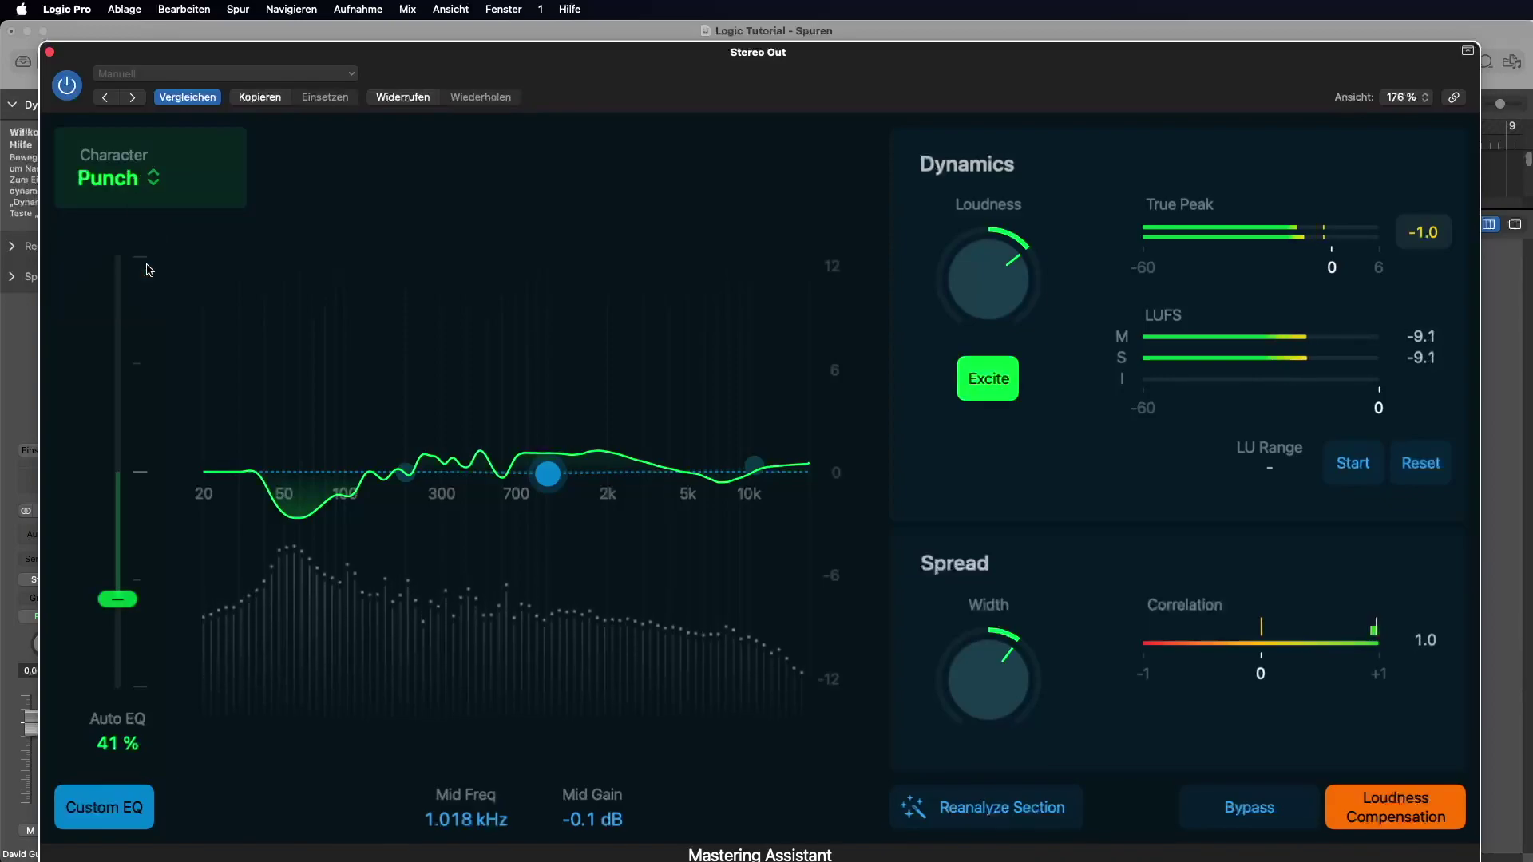
left_click(110, 179)
left_click(123, 241)
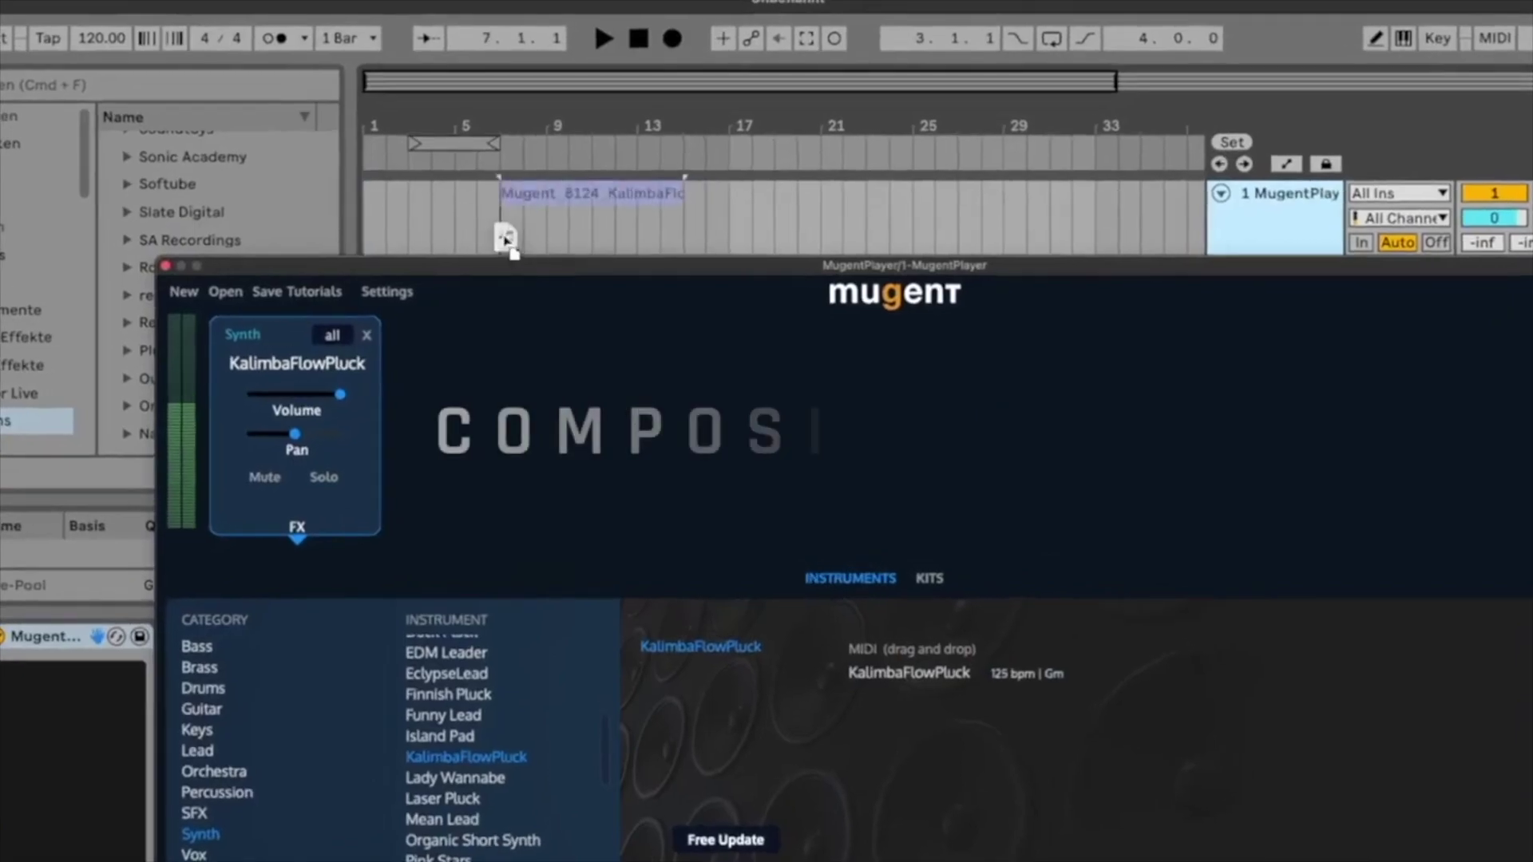
- Place the KalimbaFlowPluck and EDM Piano phrases, load Drain Pad, then show the kits list
left_click_drag(471, 228, 473, 226)
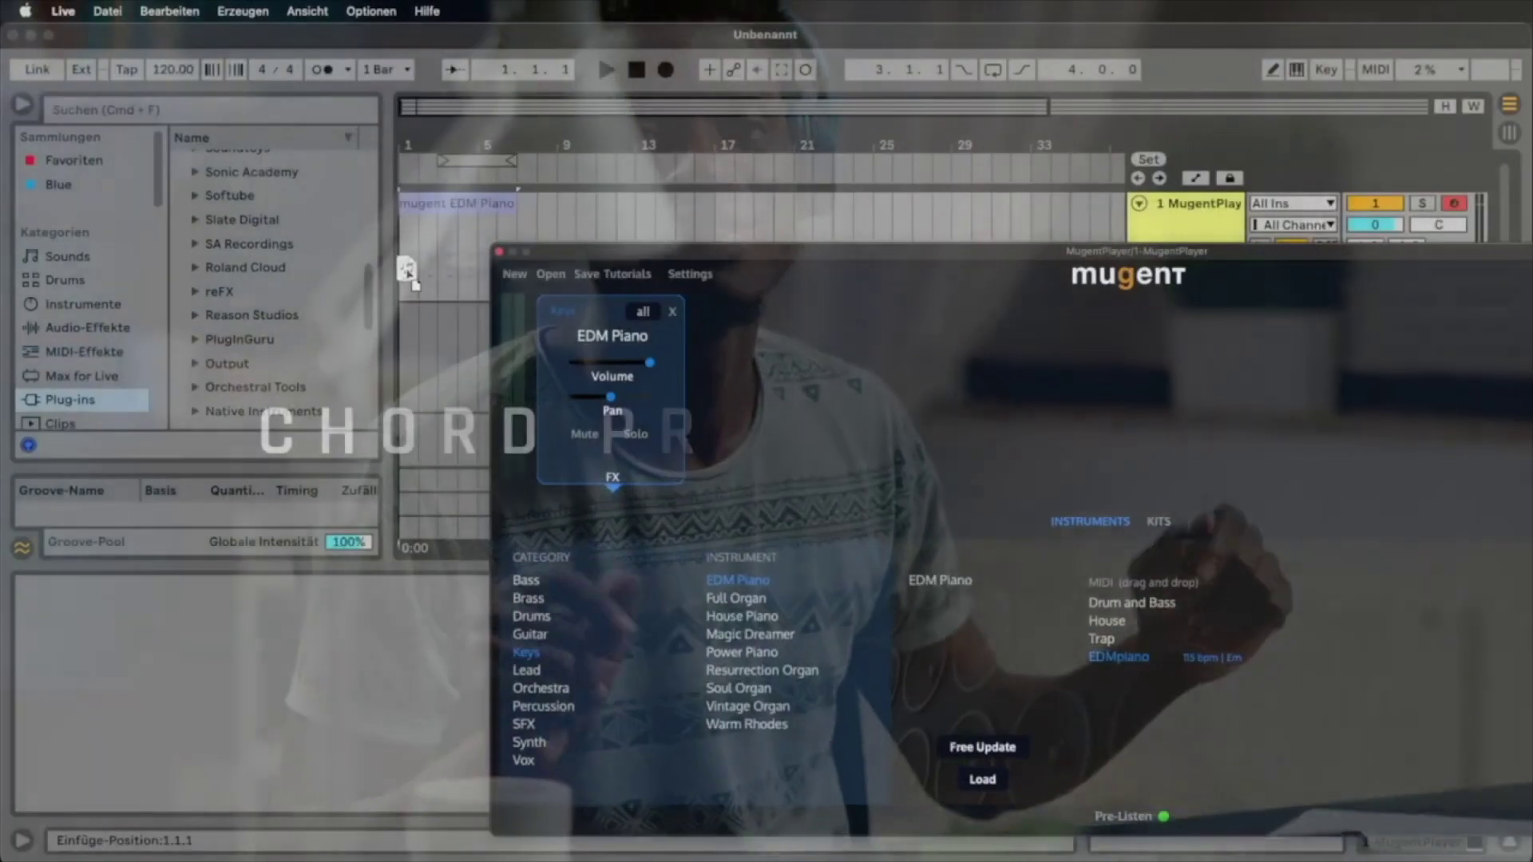
left_click_drag(404, 274, 416, 272)
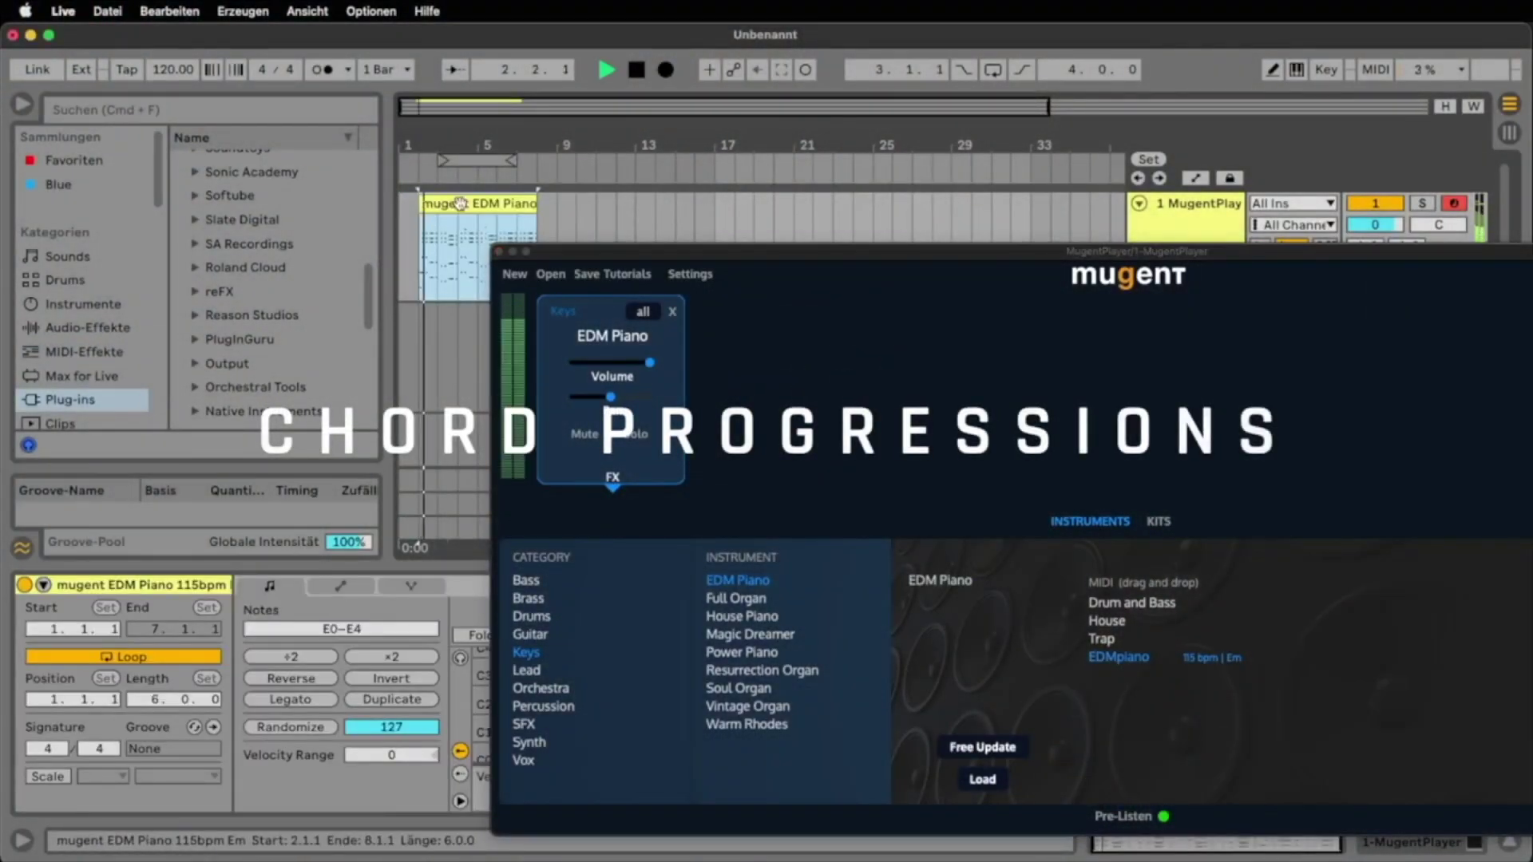
left_click(612, 481)
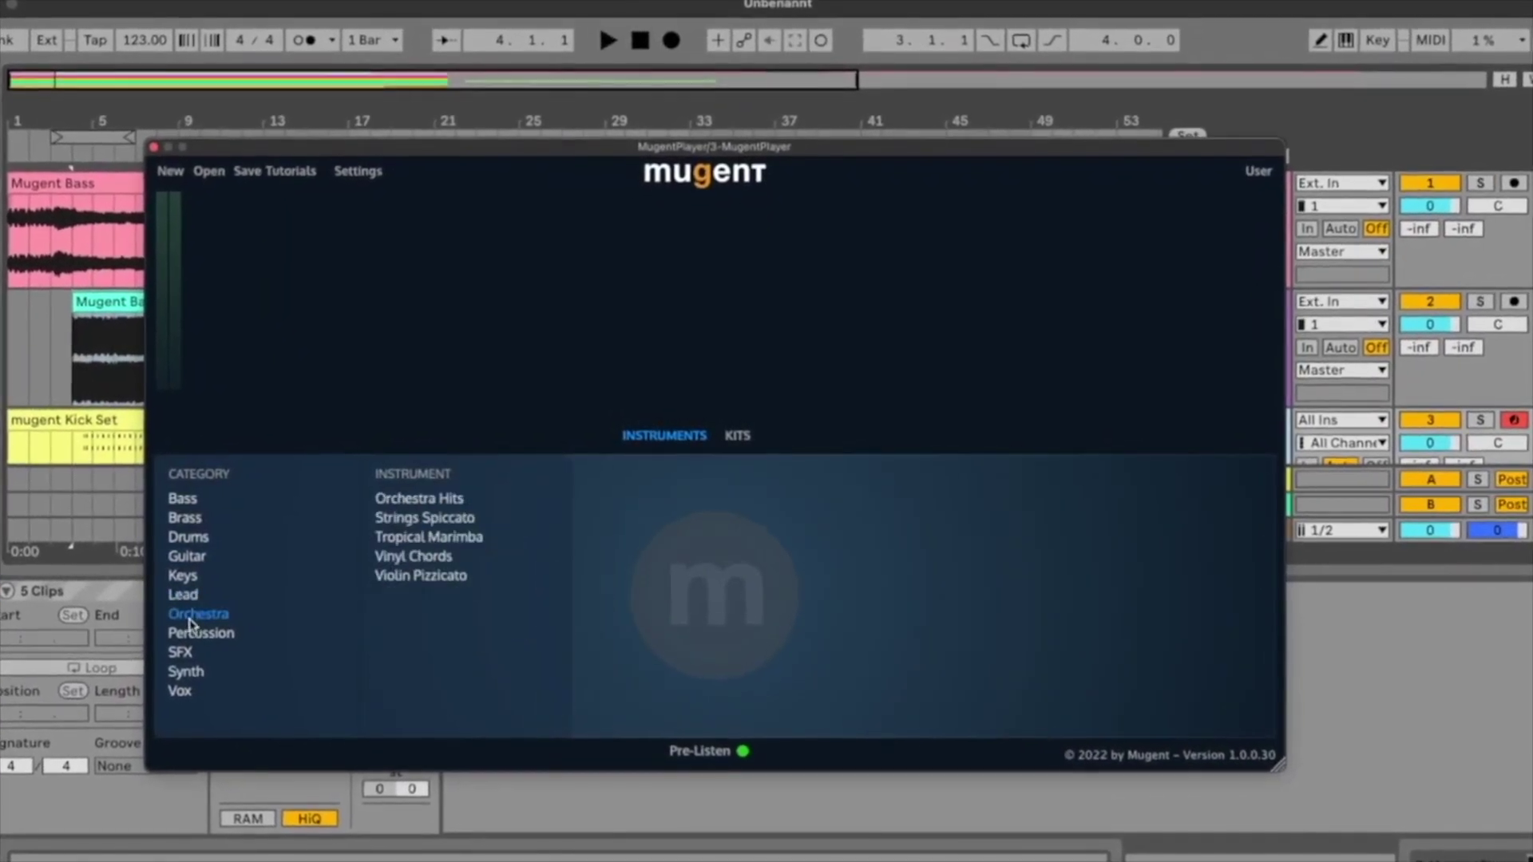
left_click(188, 636)
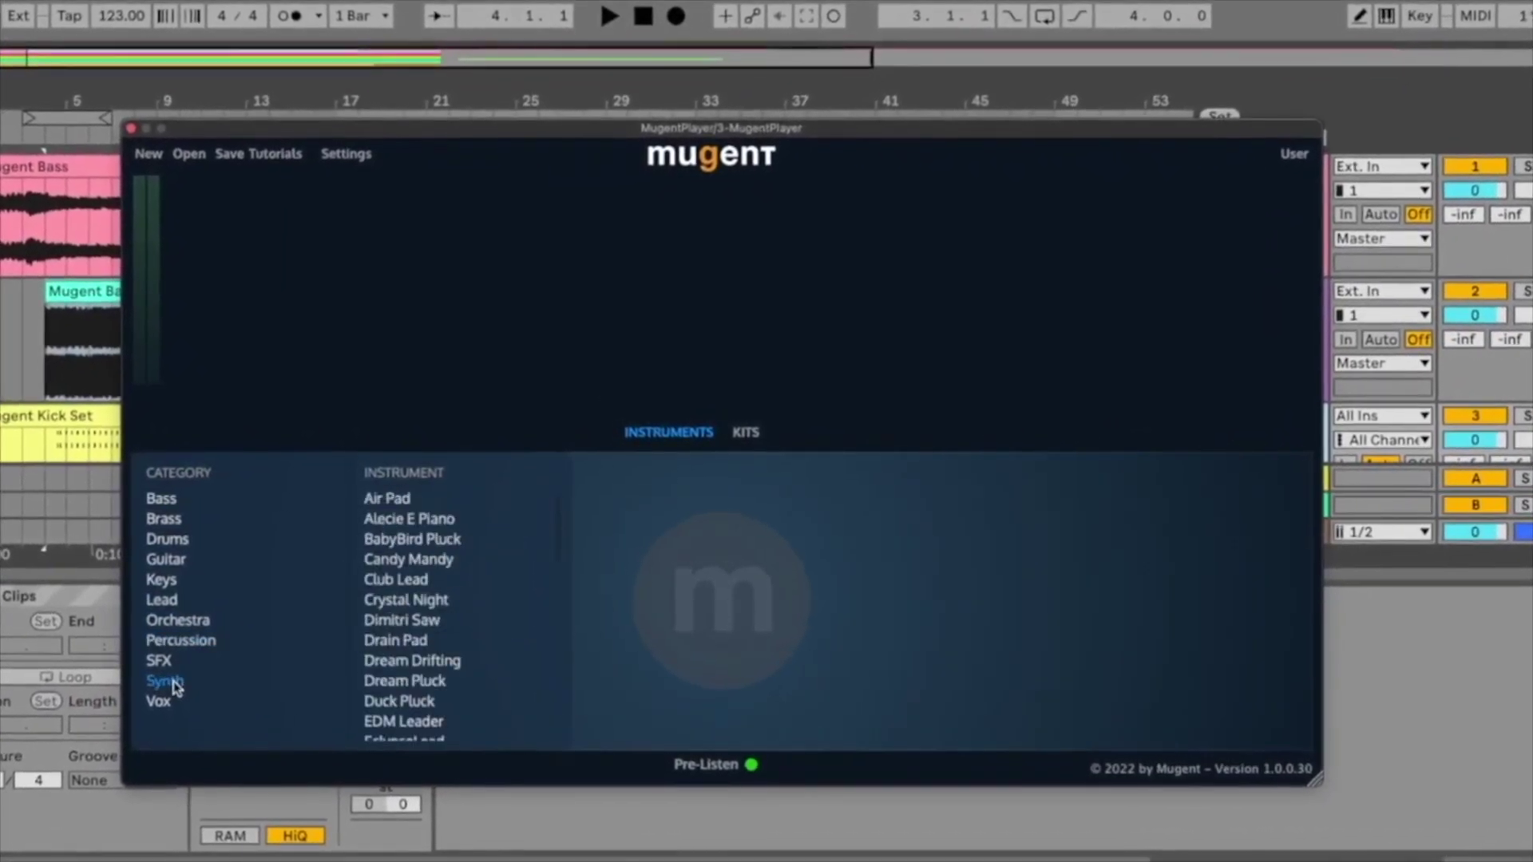
left_click(415, 641)
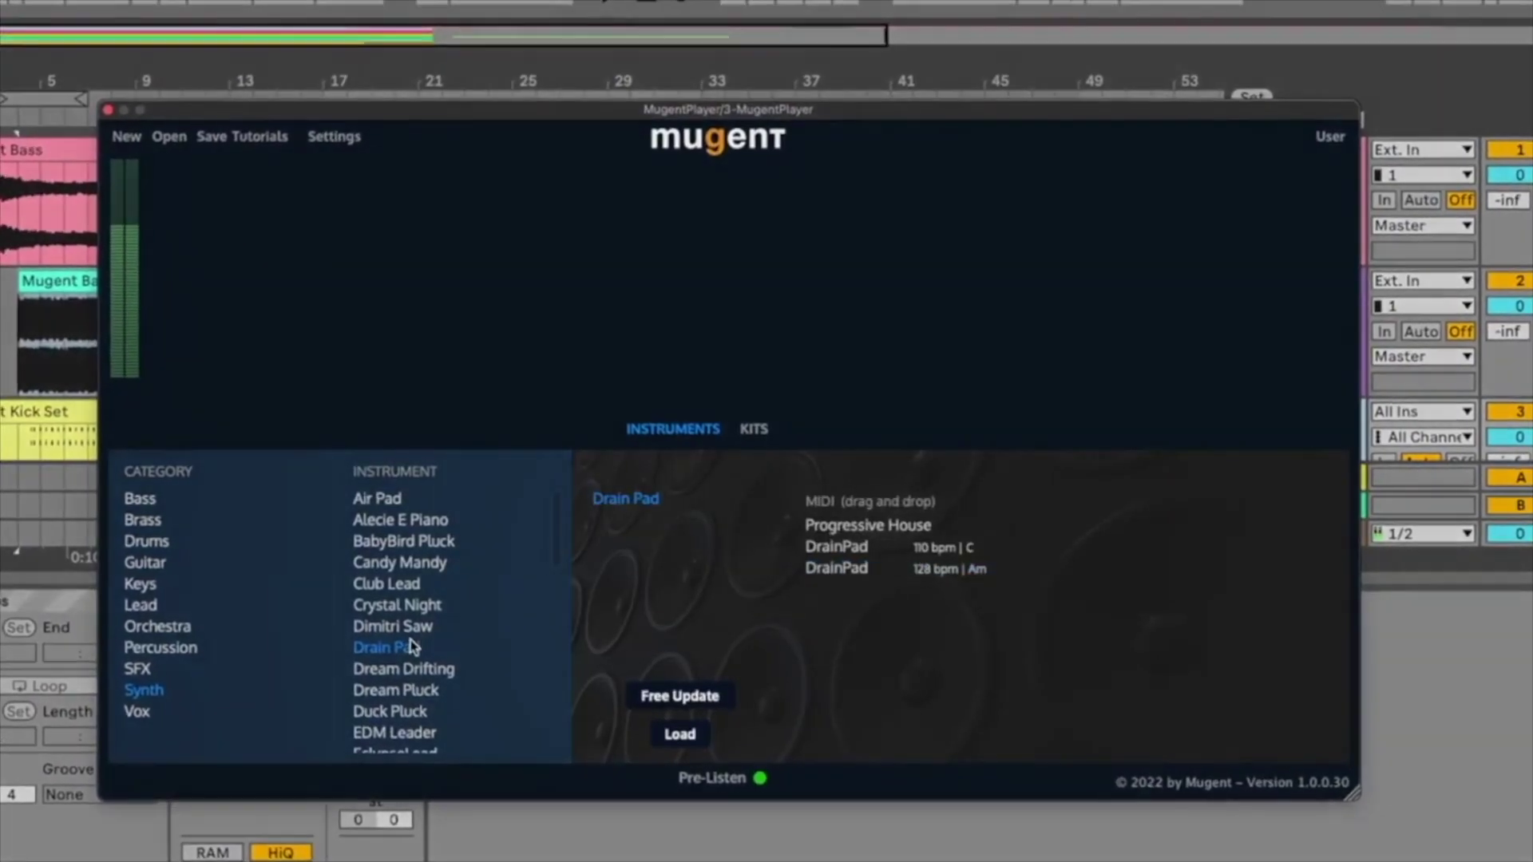
double_click(411, 647)
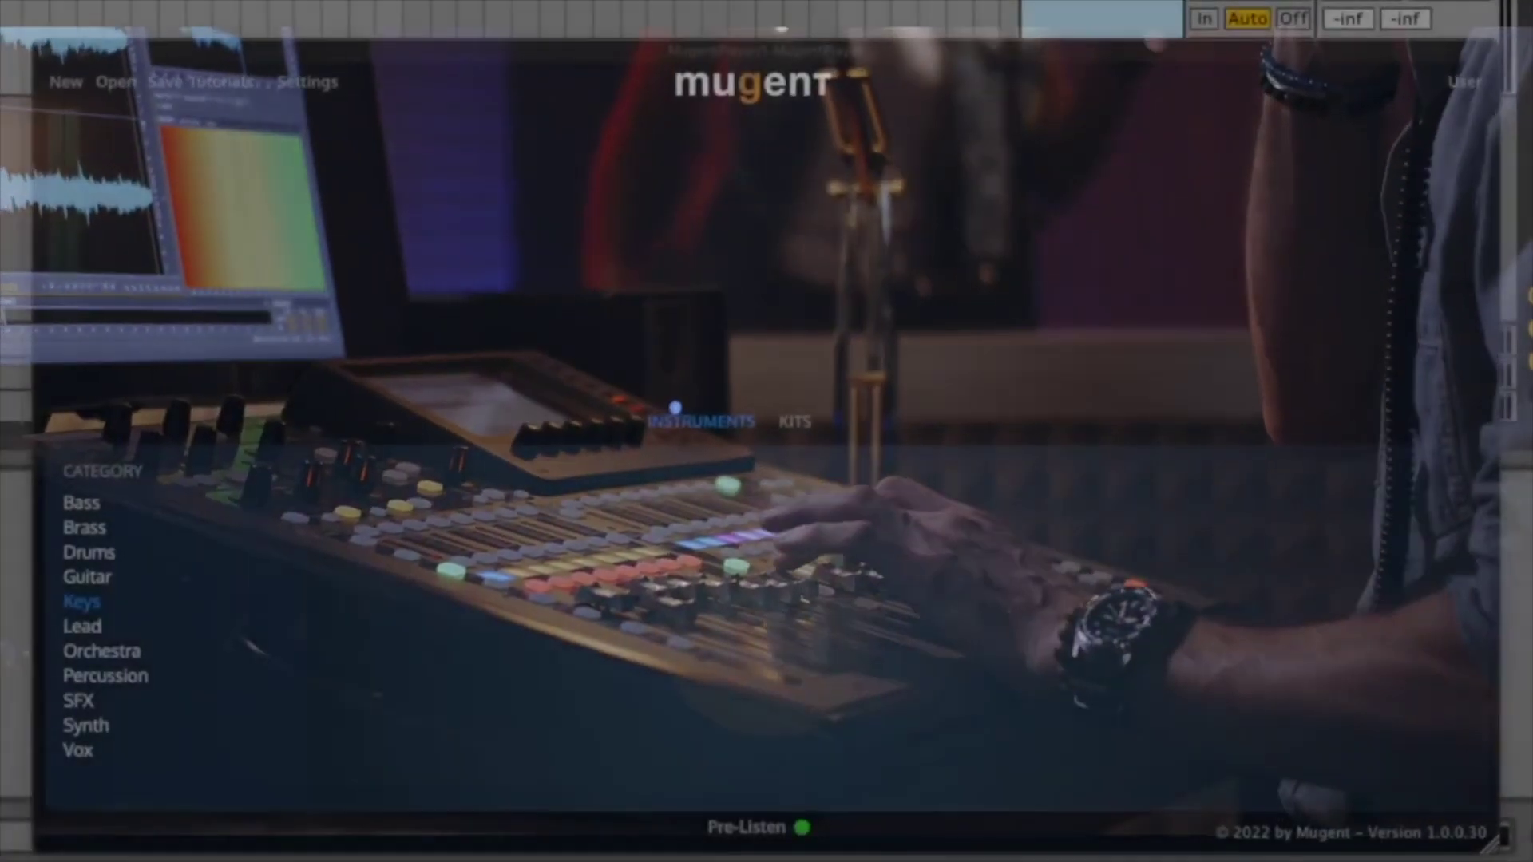
left_click(802, 435)
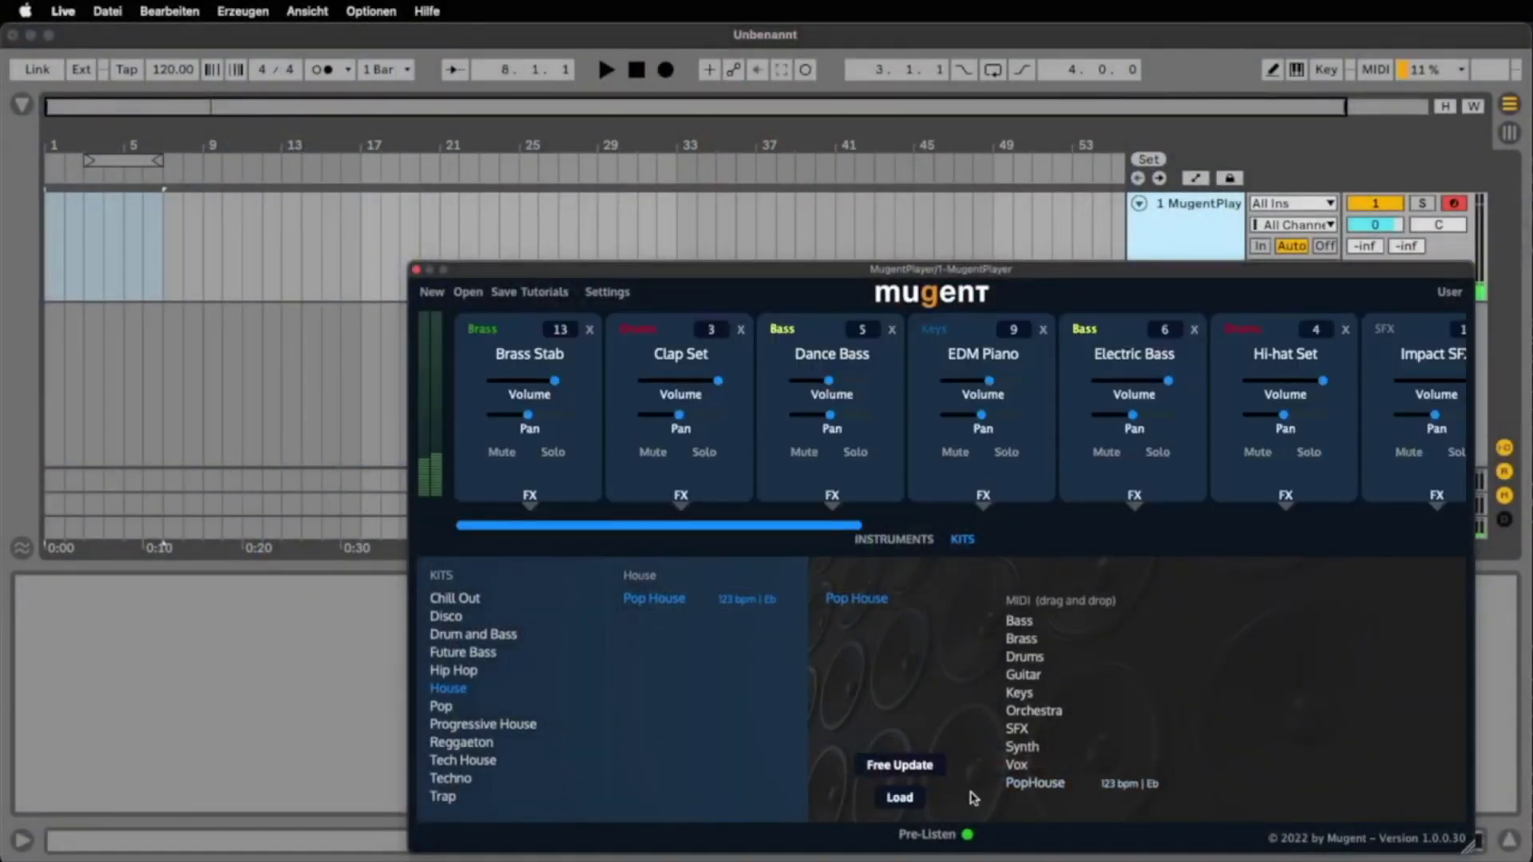
- Drop all Pop House kit clips into the arrangement and select the EDM Piano clip's first bars
left_click_drag(285, 403, 53, 271)
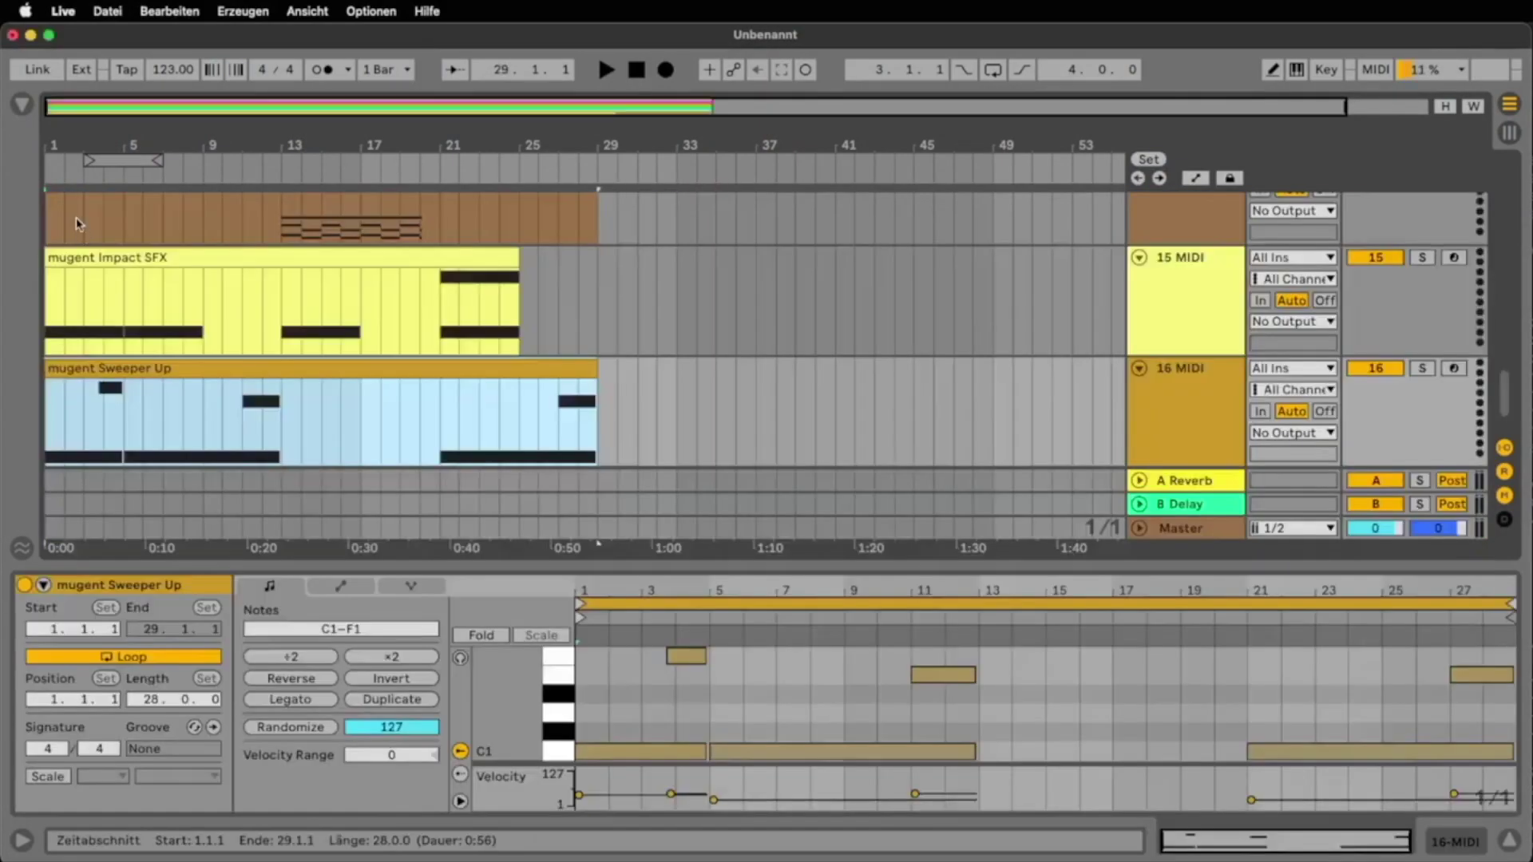
left_click(88, 257)
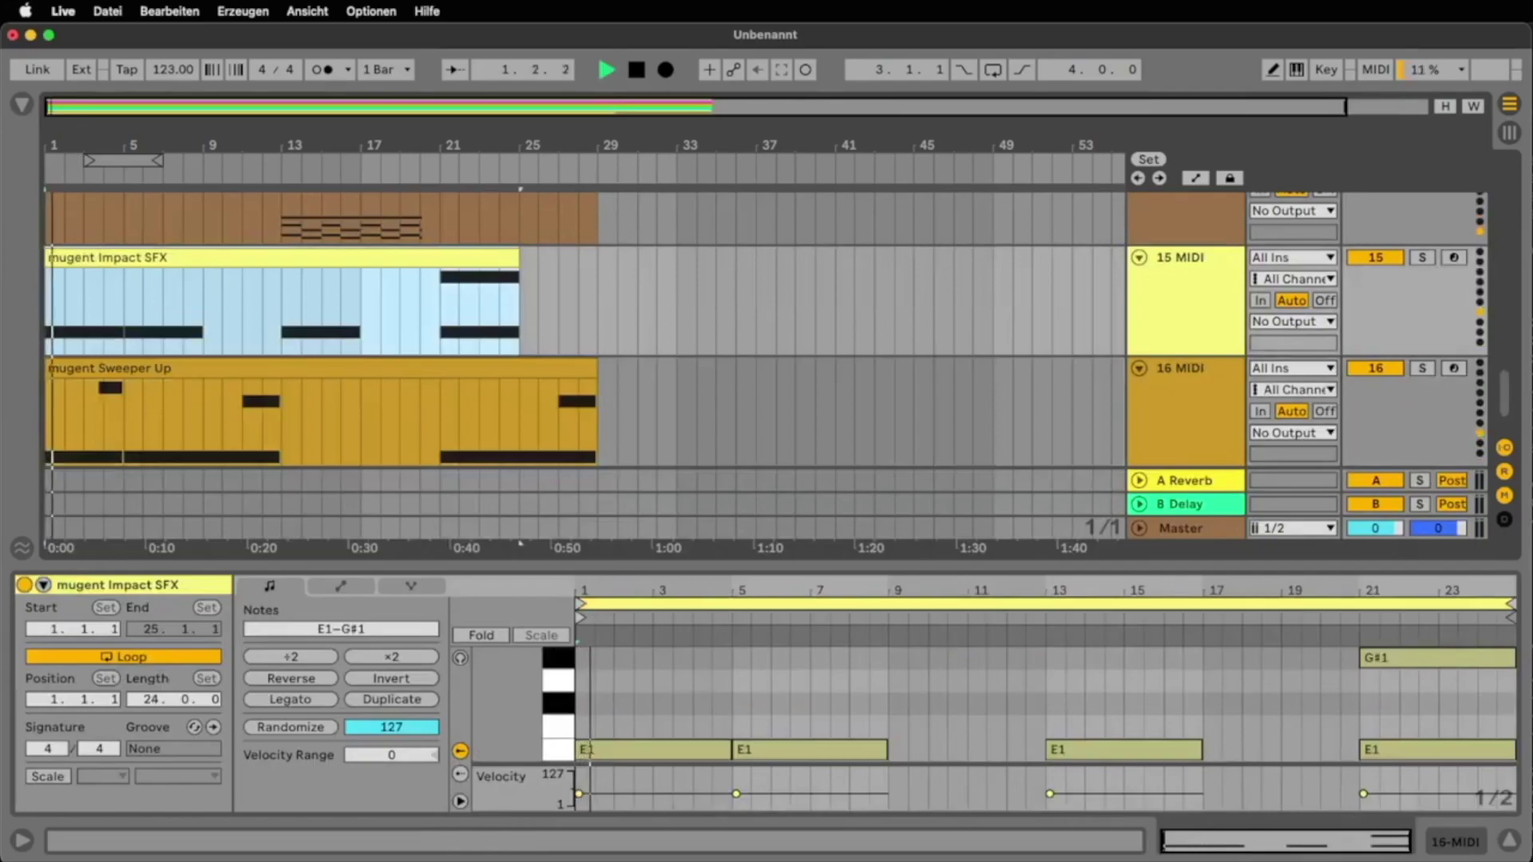
scroll(231, 294, "up", 5)
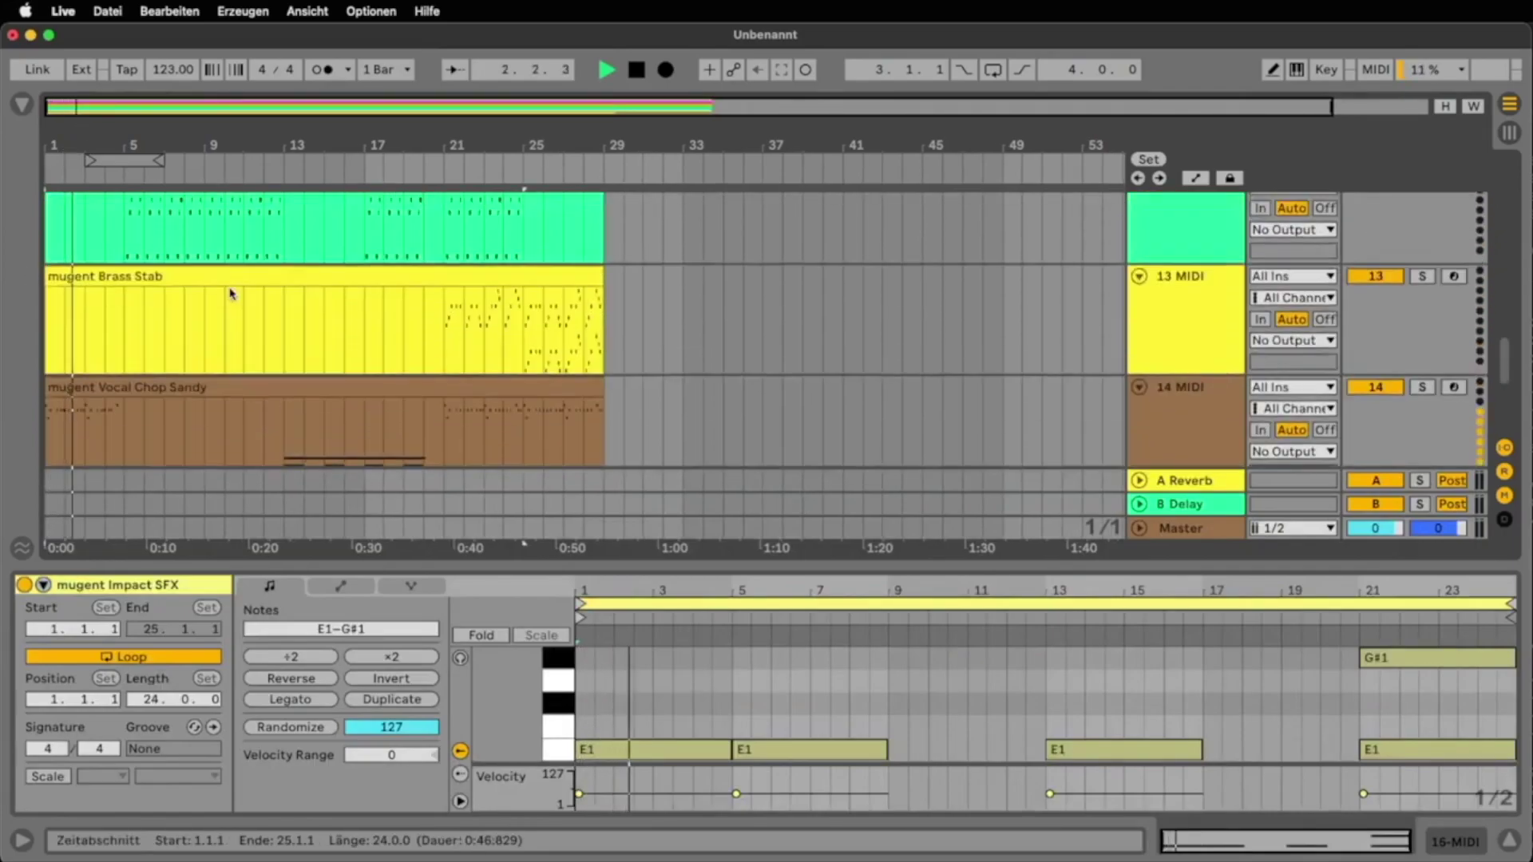
scroll(231, 294, "up", 8)
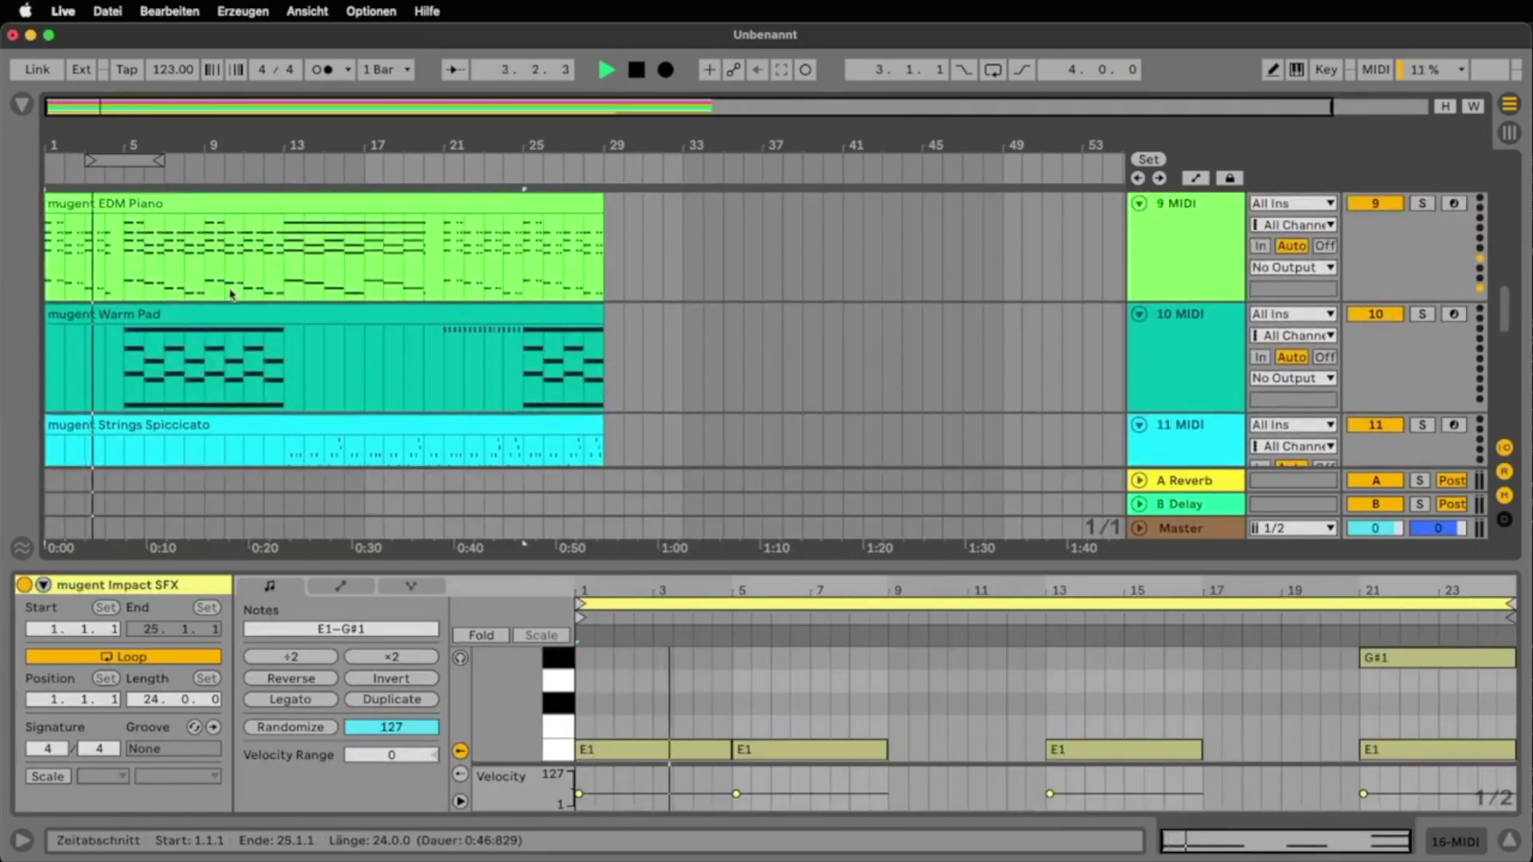
left_click_drag(109, 248, 49, 250)
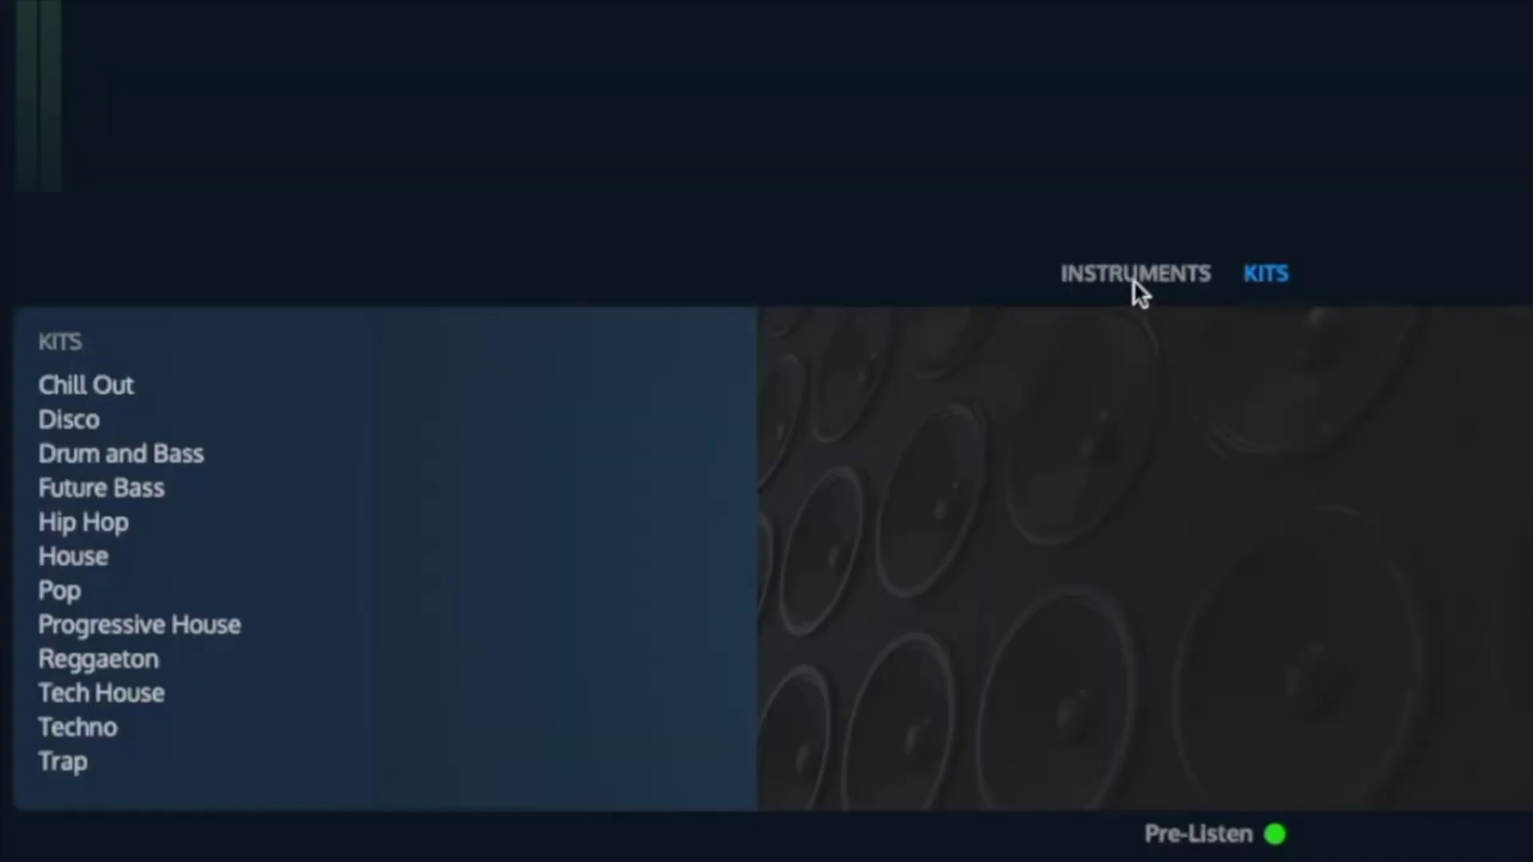
- Pick Drums > Hip Hop Classic Drums and add another HipHopChill clip to the track
left_click(1133, 281)
left_click(46, 381)
left_click(66, 419)
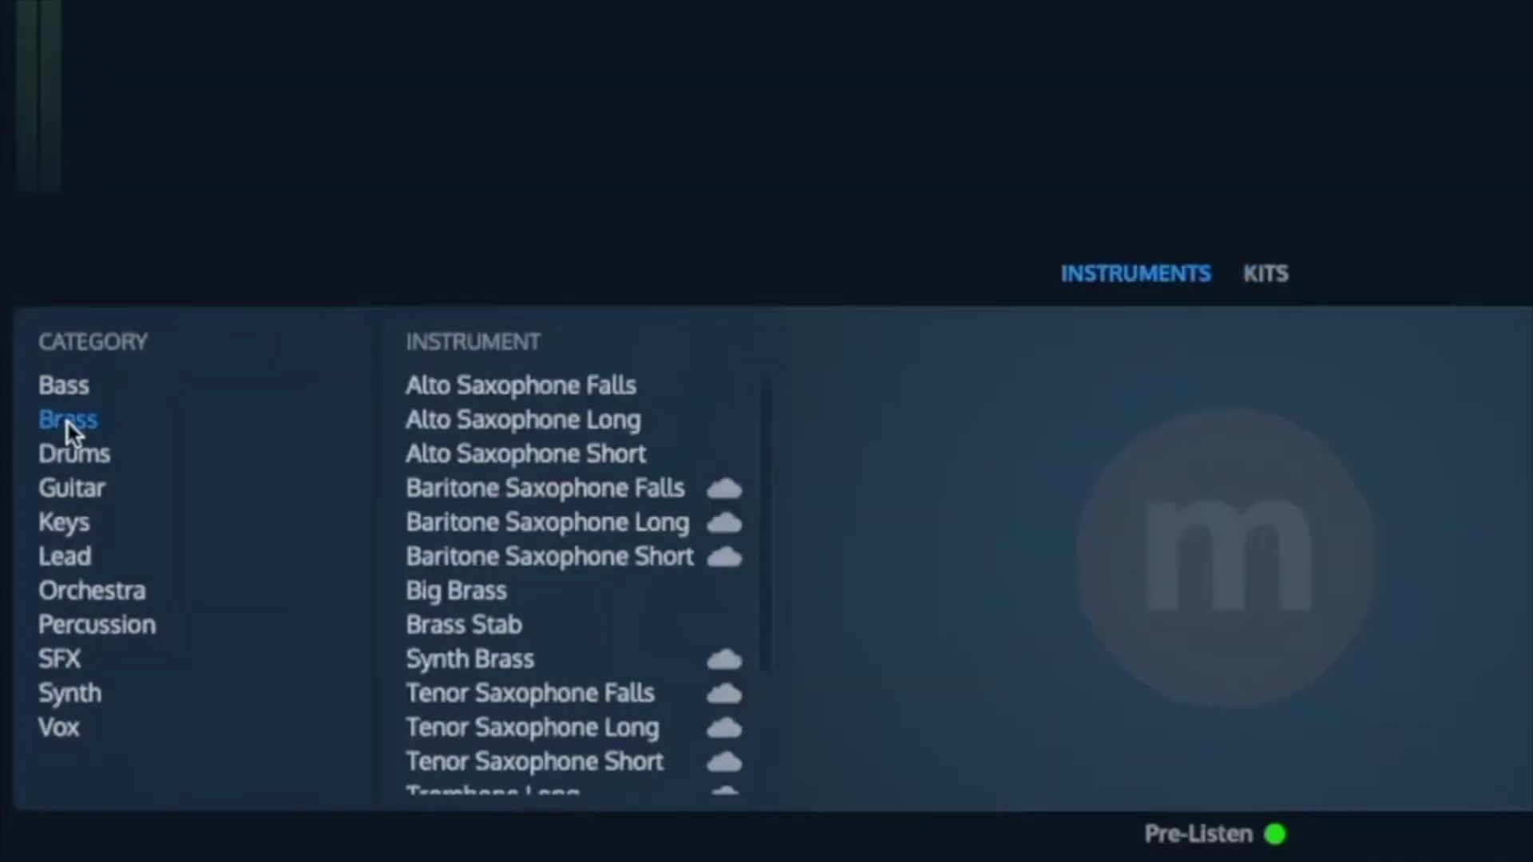
left_click(76, 453)
left_click(529, 523)
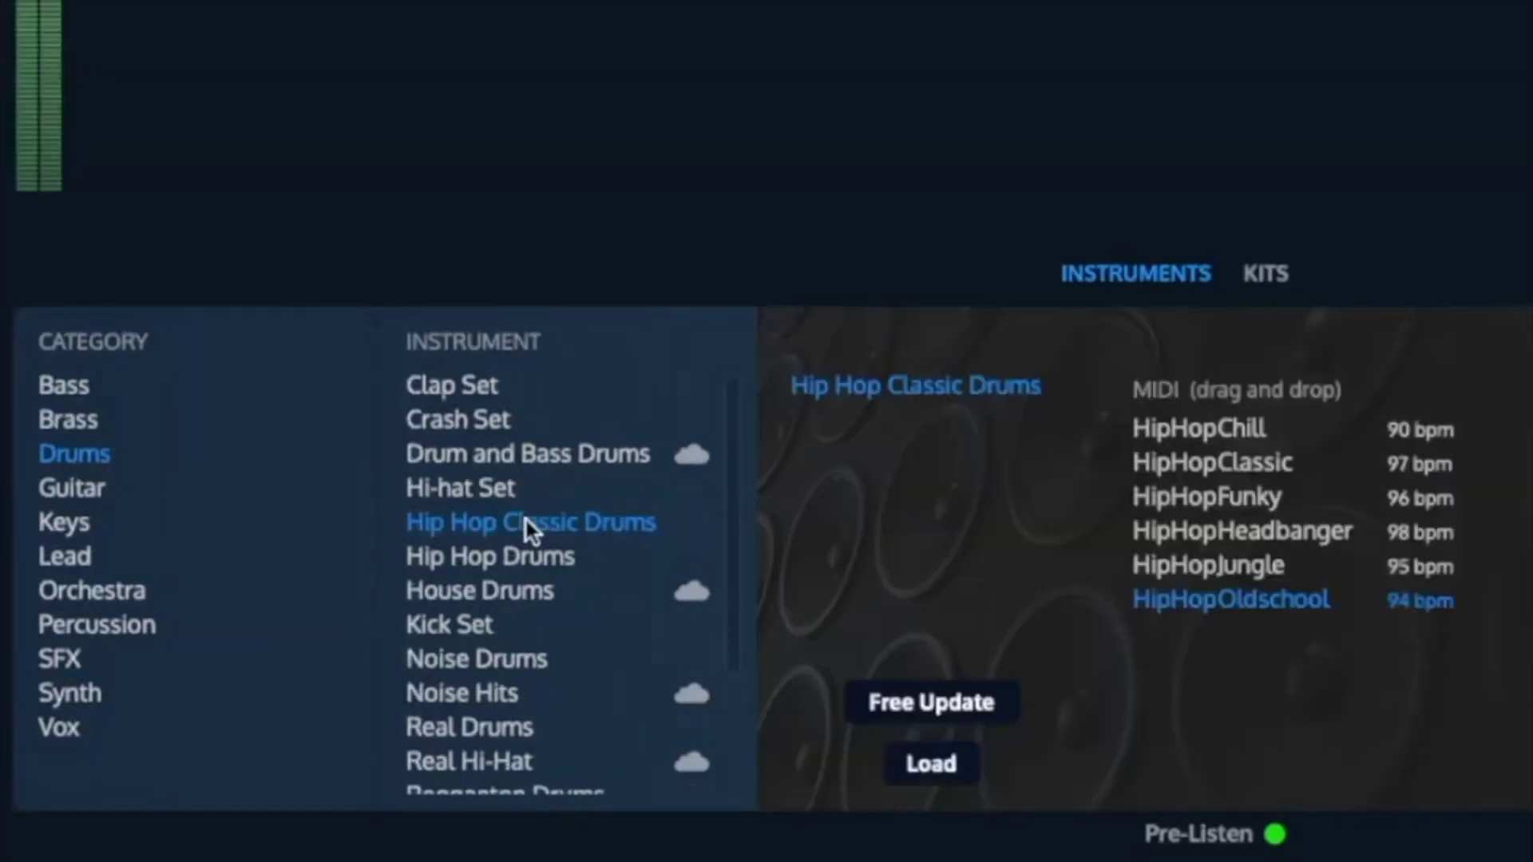
left_click_drag(1223, 431, 1447, 250)
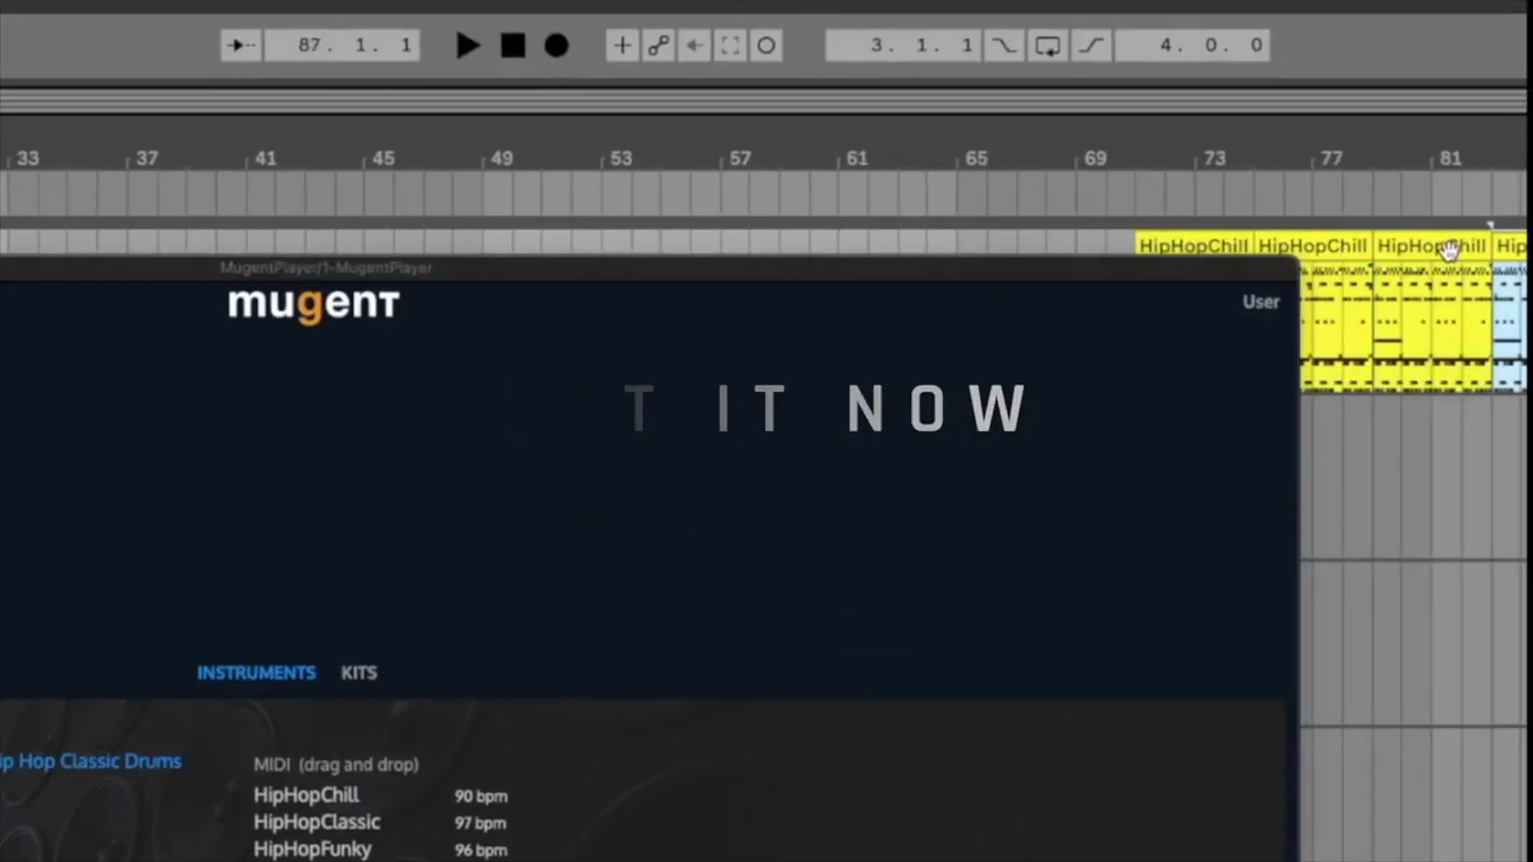